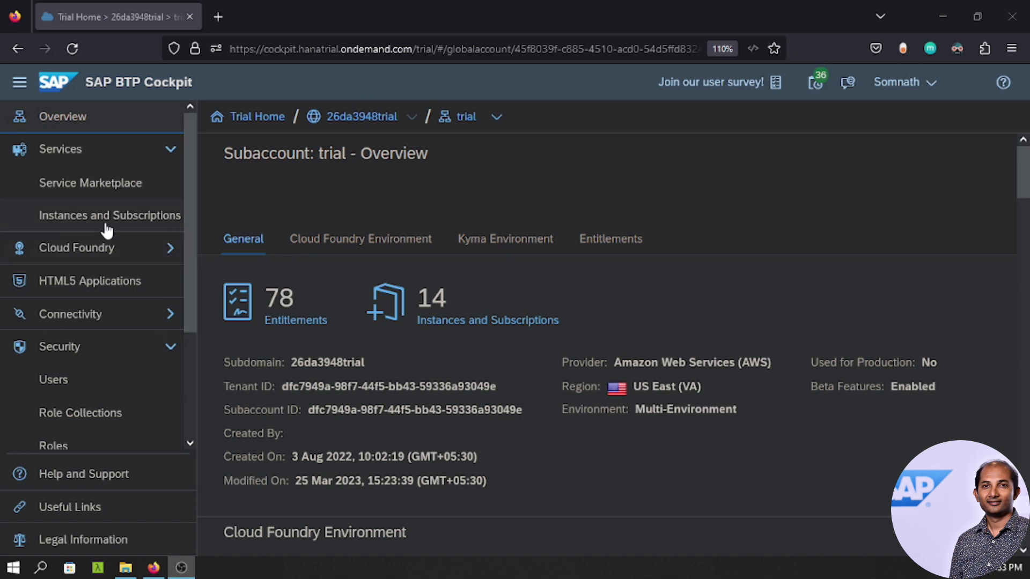
From Instances and Subscriptions, launch the Integration Suite subscription's application in a new tab.
{"action": "left_click", "coordinate": [131, 221]}
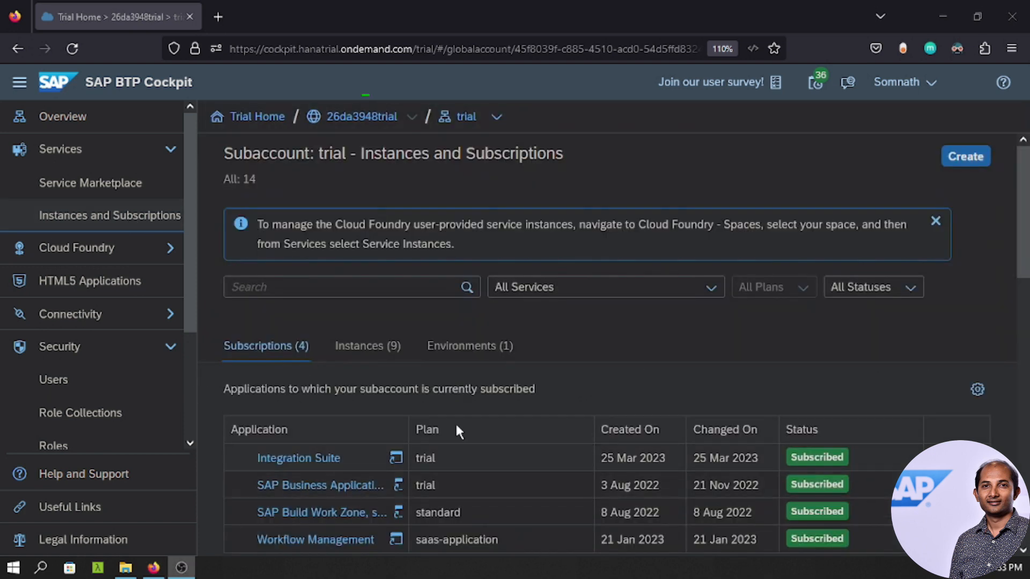
{"action": "scroll", "coordinate": [490, 405], "scroll_direction": "down", "scroll_amount": 2}
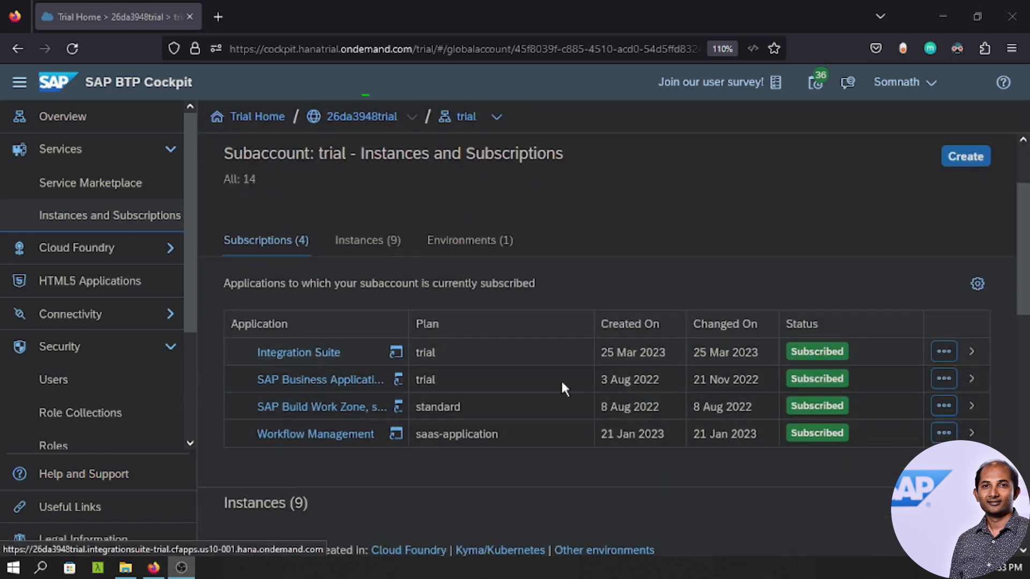
{"action": "left_click", "coordinate": [878, 350]}
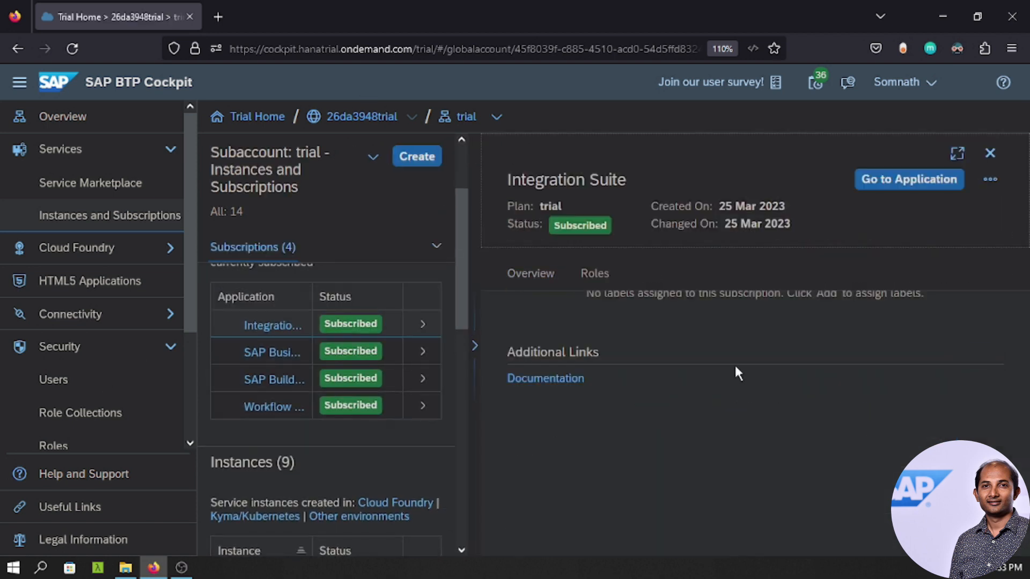
{"action": "left_click", "coordinate": [900, 184]}
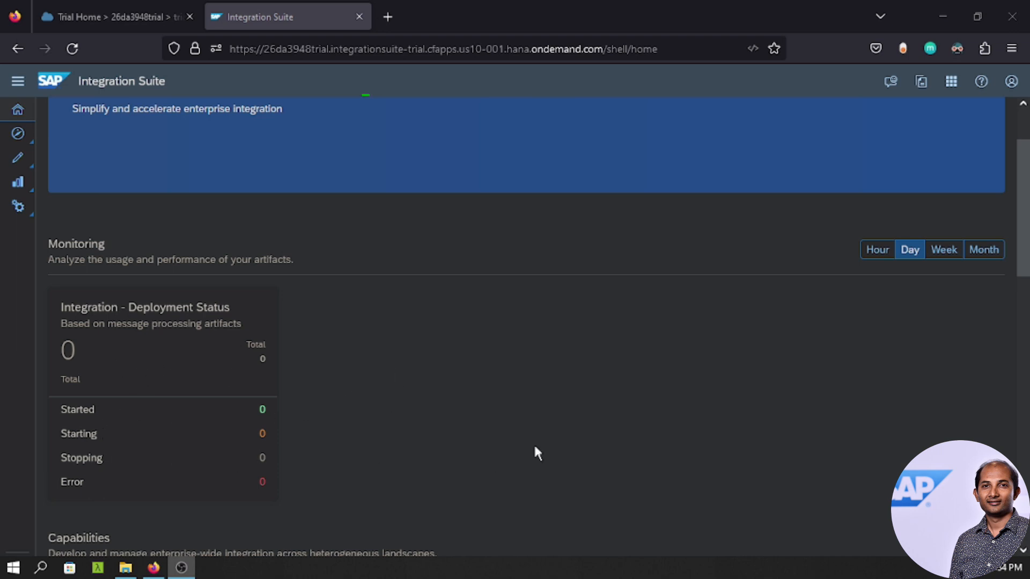
Go to Design > Integrations and start creating a new integration package.
{"action": "scroll", "coordinate": [537, 453], "scroll_direction": "up", "scroll_amount": 2}
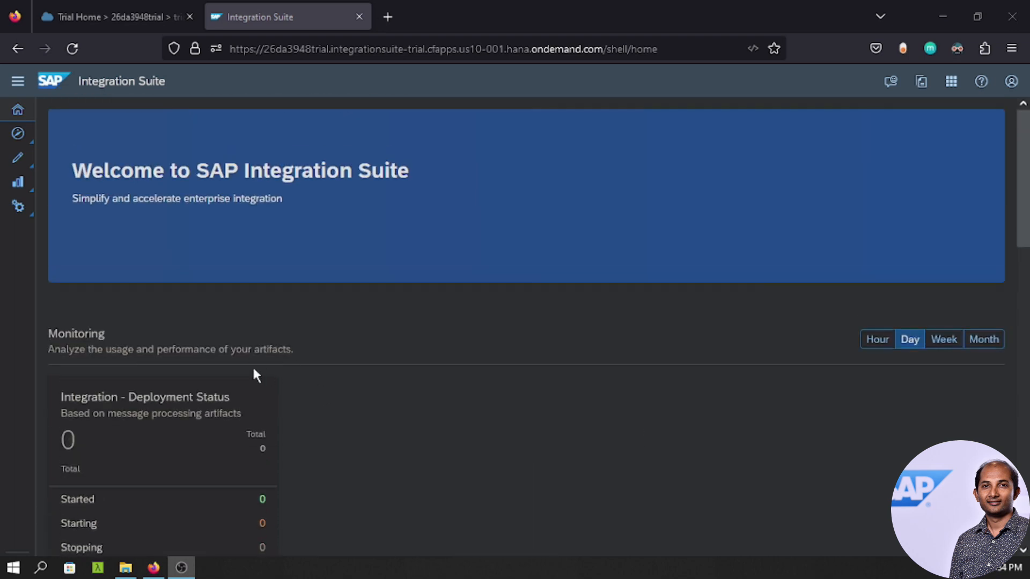
{"action": "left_click", "coordinate": [21, 166]}
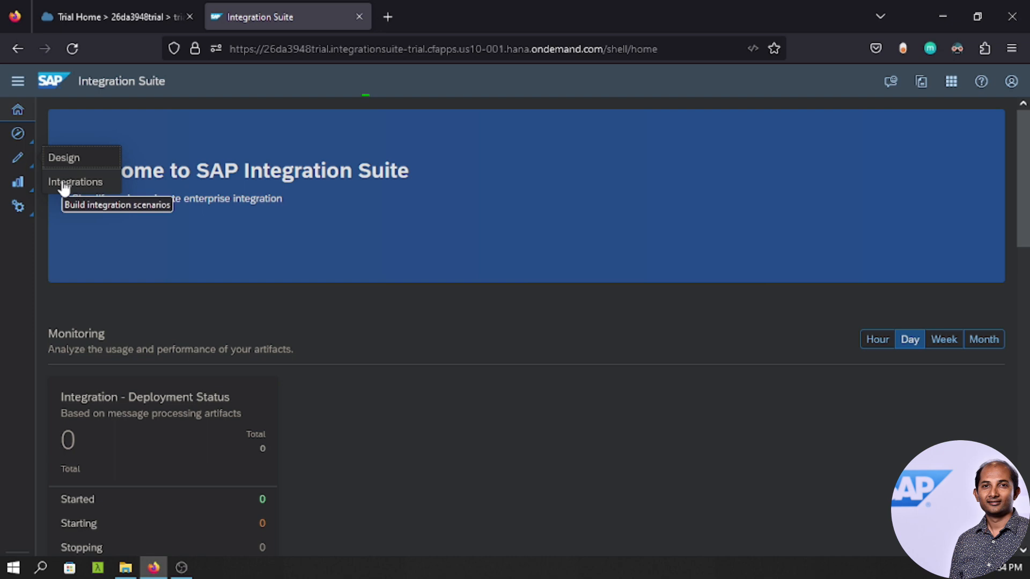
{"action": "left_click", "coordinate": [63, 185]}
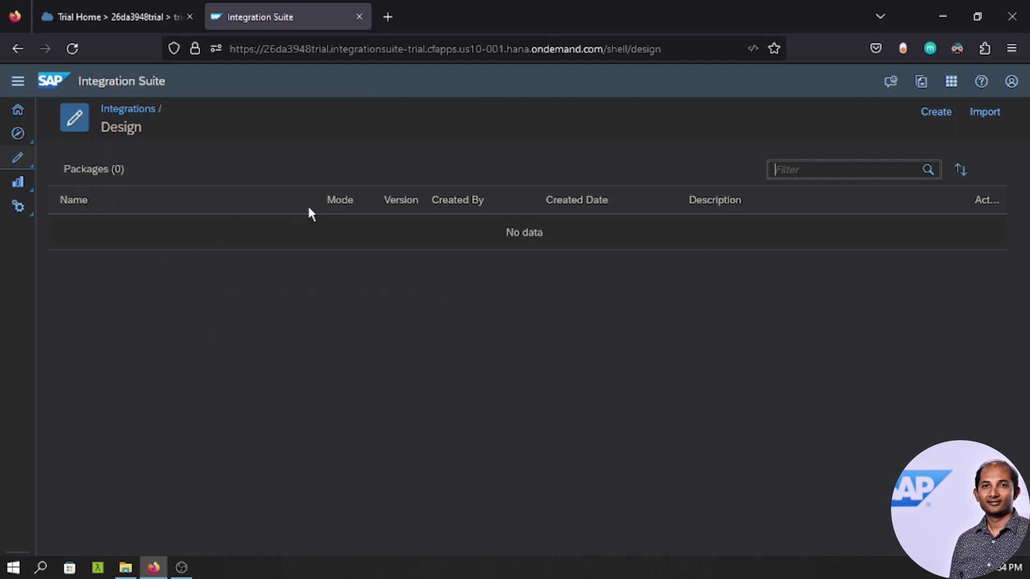
{"action": "left_click", "coordinate": [931, 116]}
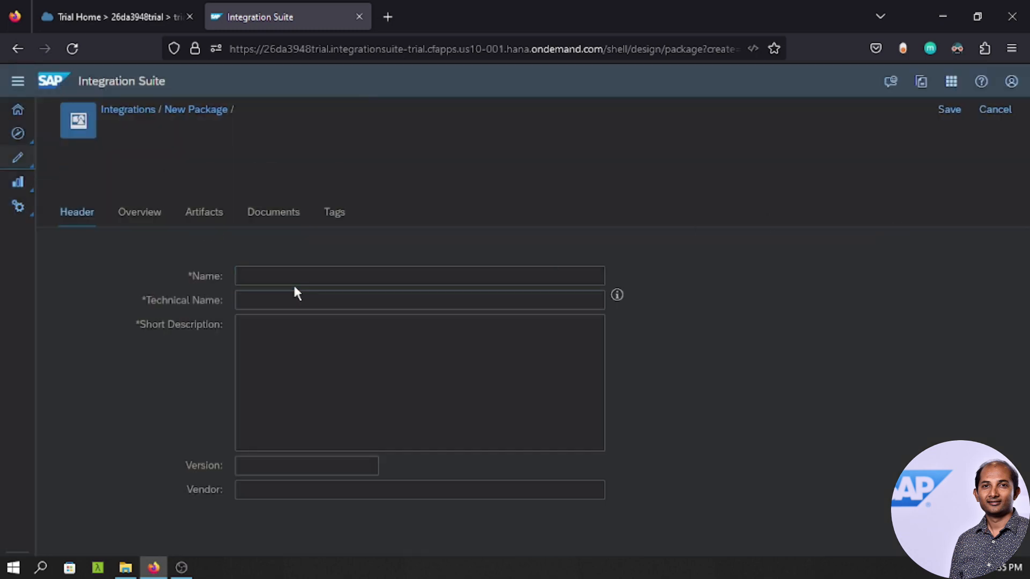
Save package 'developedbysom' with short description 'Demo package for iFlows', then view its Artifacts.
{"action": "left_click", "coordinate": [295, 277]}
{"action": "type", "text": "developed"}
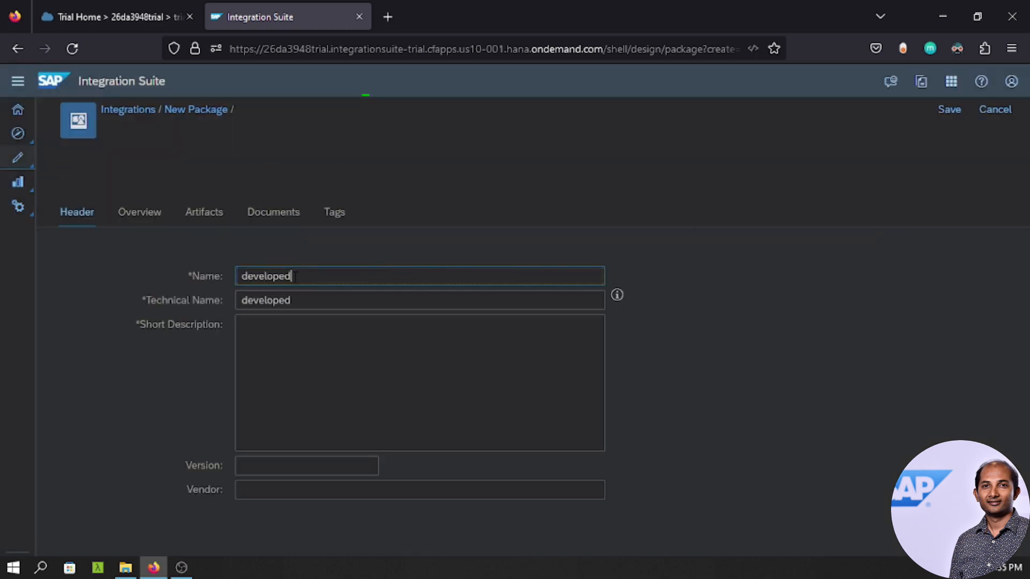
{"action": "type", "text": "bysom"}
{"action": "left_click", "coordinate": [311, 358]}
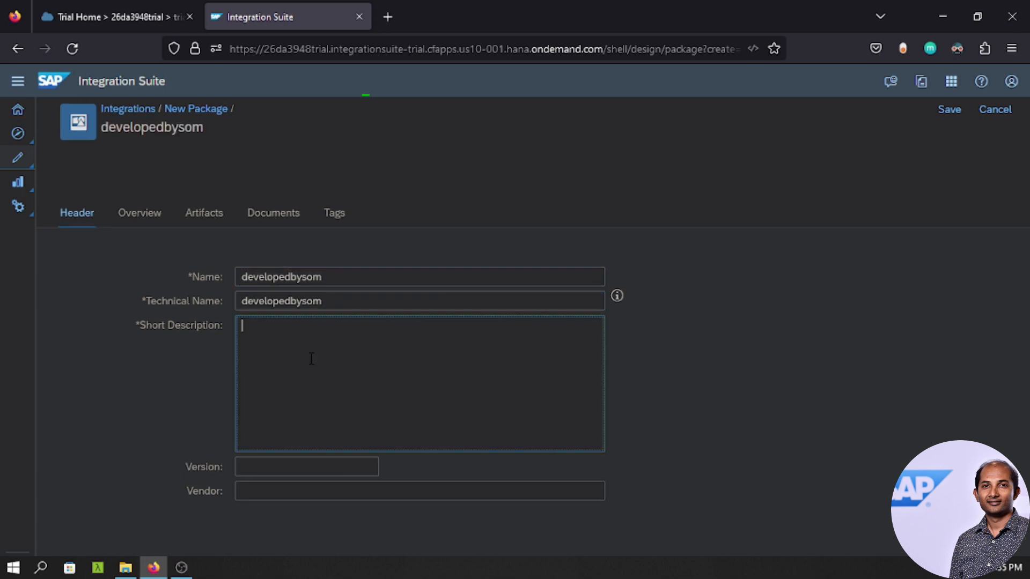
{"action": "type", "text": "Demo package for iFlows"}
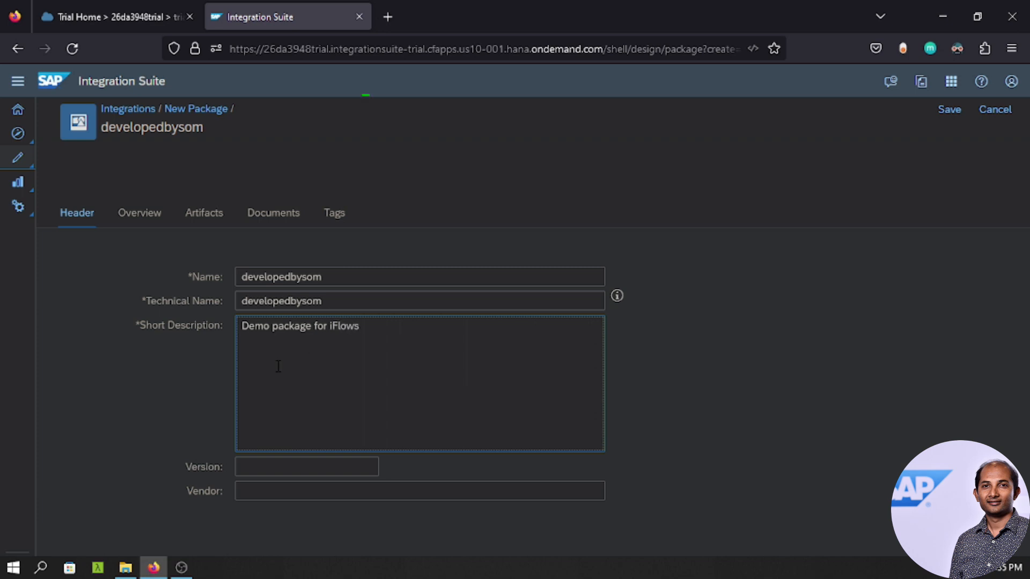
{"action": "left_click", "coordinate": [949, 110]}
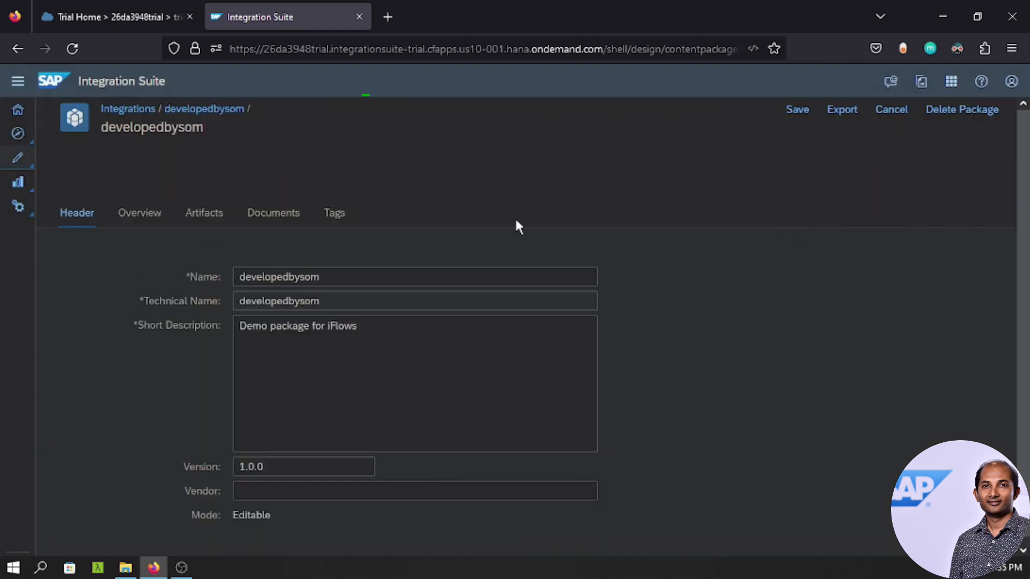
{"action": "left_click", "coordinate": [204, 213]}
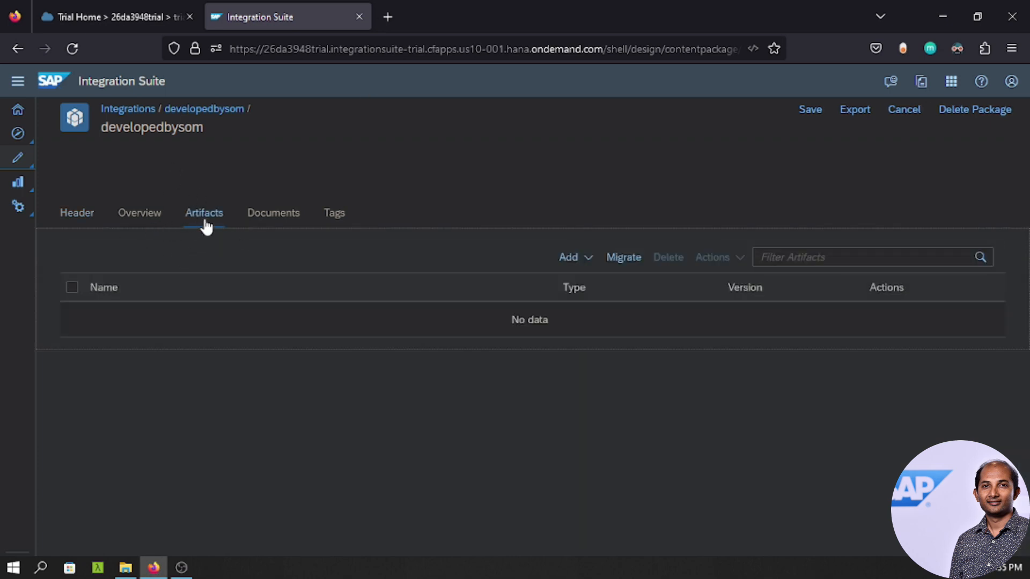
Choose Add > Integration Flow in the developedbysom package's Artifacts list.
{"action": "left_click", "coordinate": [584, 262]}
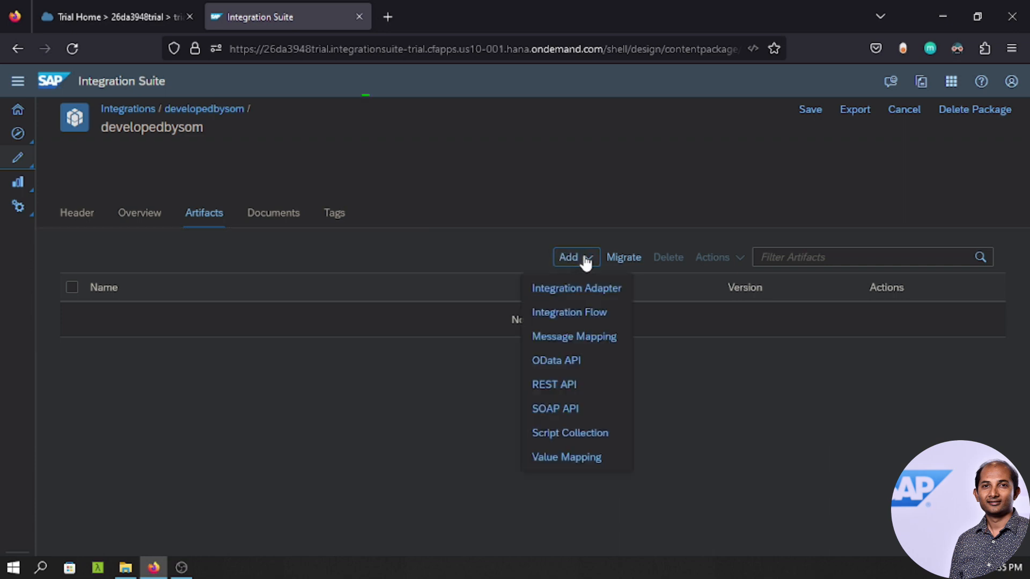
{"action": "left_click", "coordinate": [585, 316]}
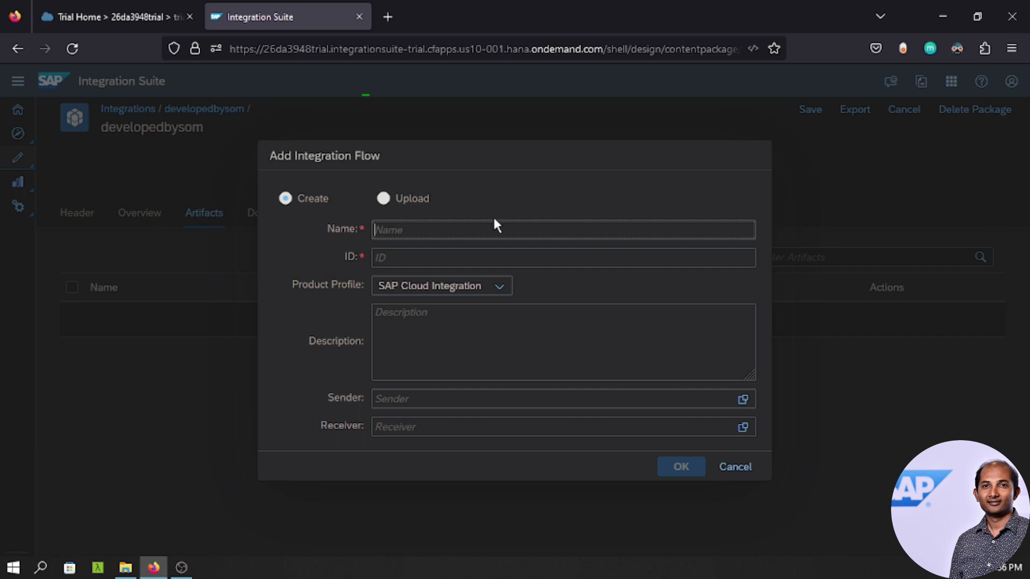
In Create mode, add flow myfirstiflow with sender SOAPUI and receiver SAP CPI.
{"action": "left_click", "coordinate": [389, 208]}
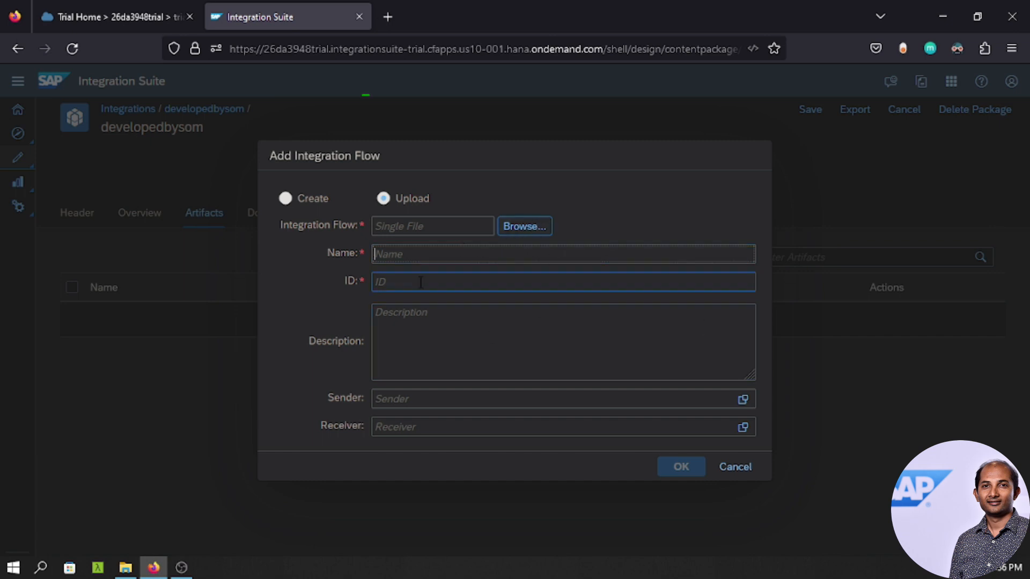
{"action": "left_click", "coordinate": [285, 198]}
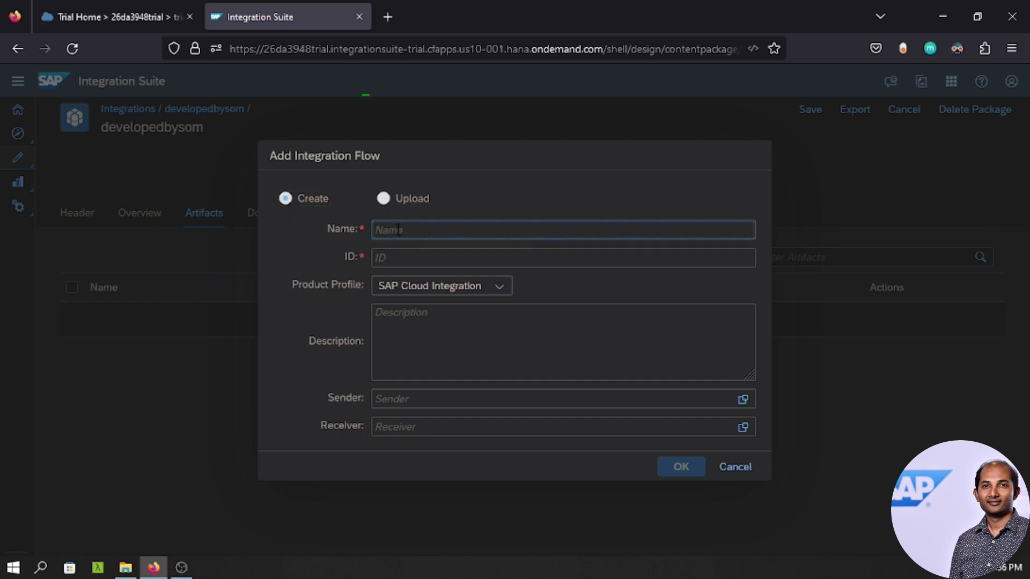
{"action": "type", "text": "myfirstiflow"}
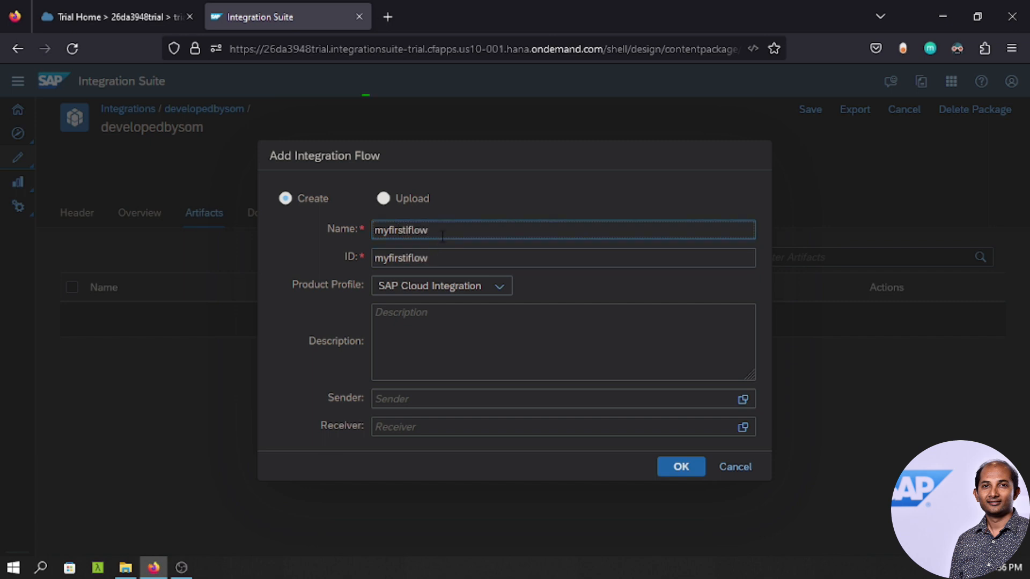
{"action": "key", "text": "ctrl+a"}
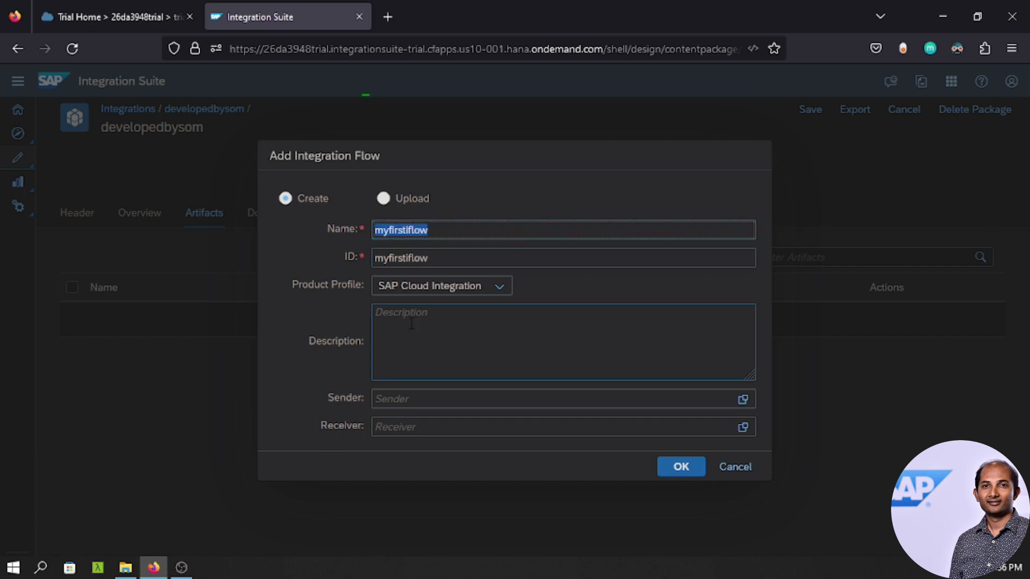
{"action": "left_click", "coordinate": [402, 394]}
{"action": "type", "text": "SOAPUI"}
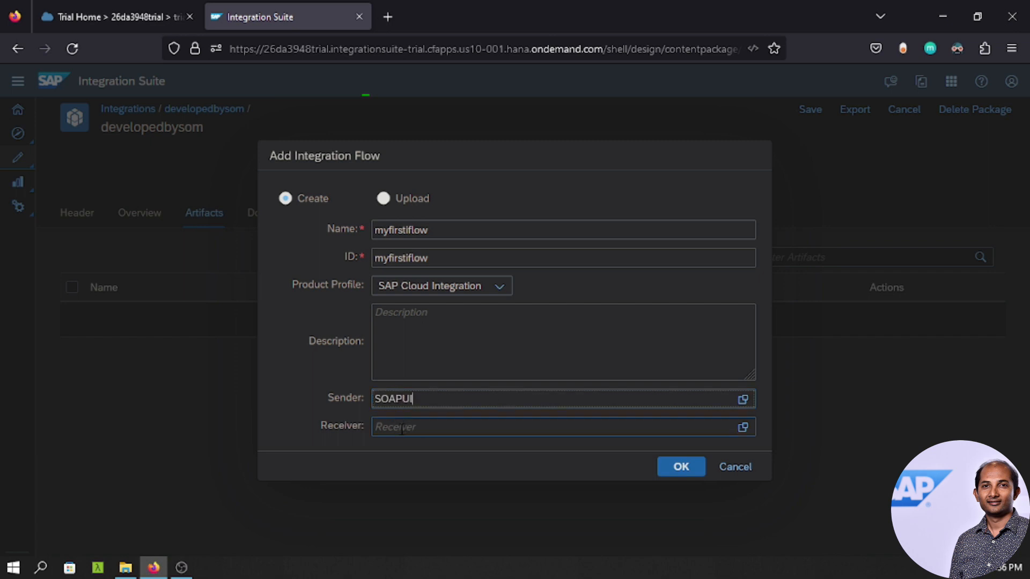
{"action": "left_click", "coordinate": [401, 428]}
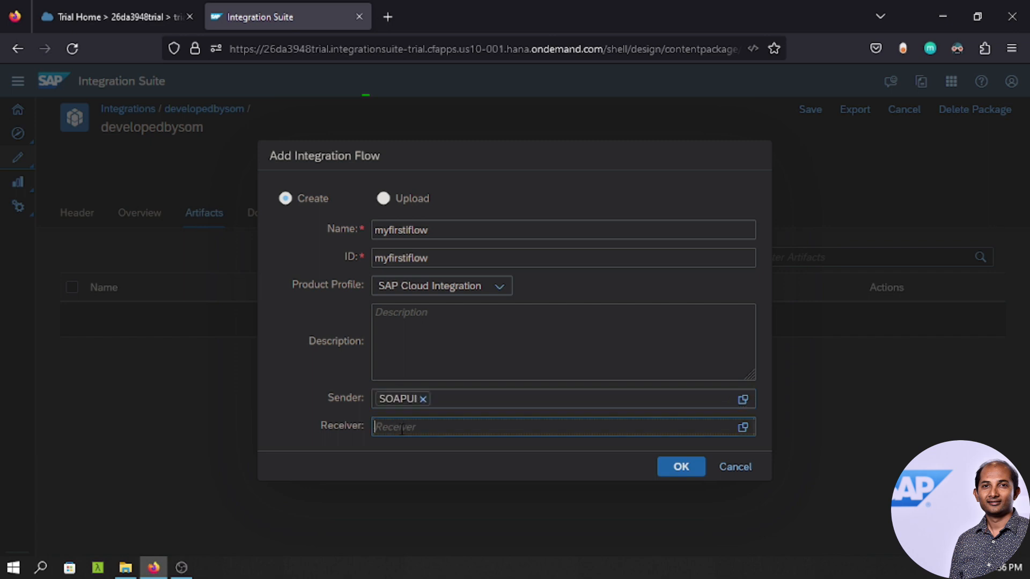
{"action": "type", "text": "SAP CPI"}
{"action": "left_click", "coordinate": [670, 472]}
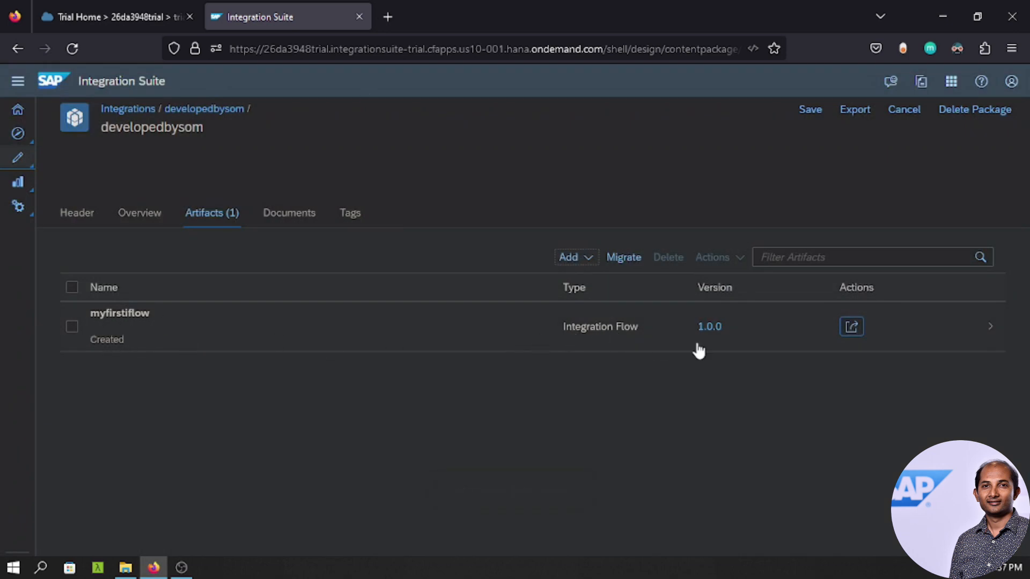
Download the myfirstiflow artifact, then open it in the integration flow editor.
{"action": "left_click", "coordinate": [852, 333]}
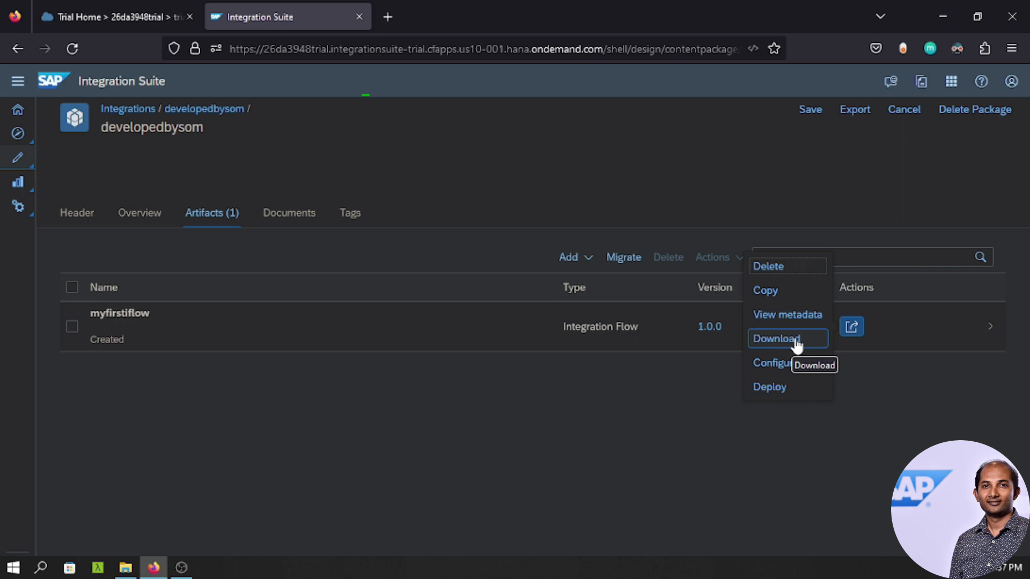
{"action": "left_click", "coordinate": [759, 341]}
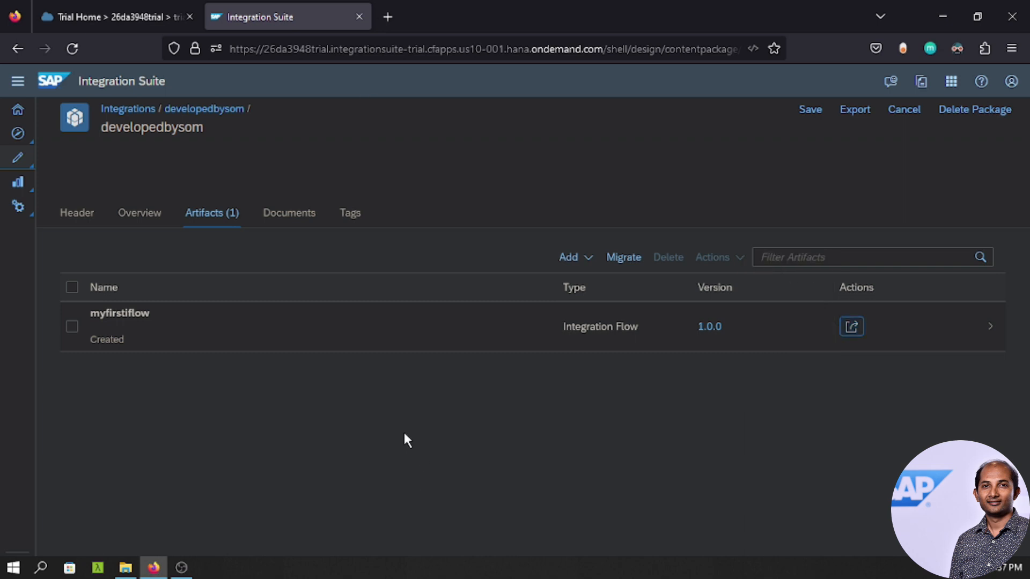
{"action": "left_click", "coordinate": [138, 327]}
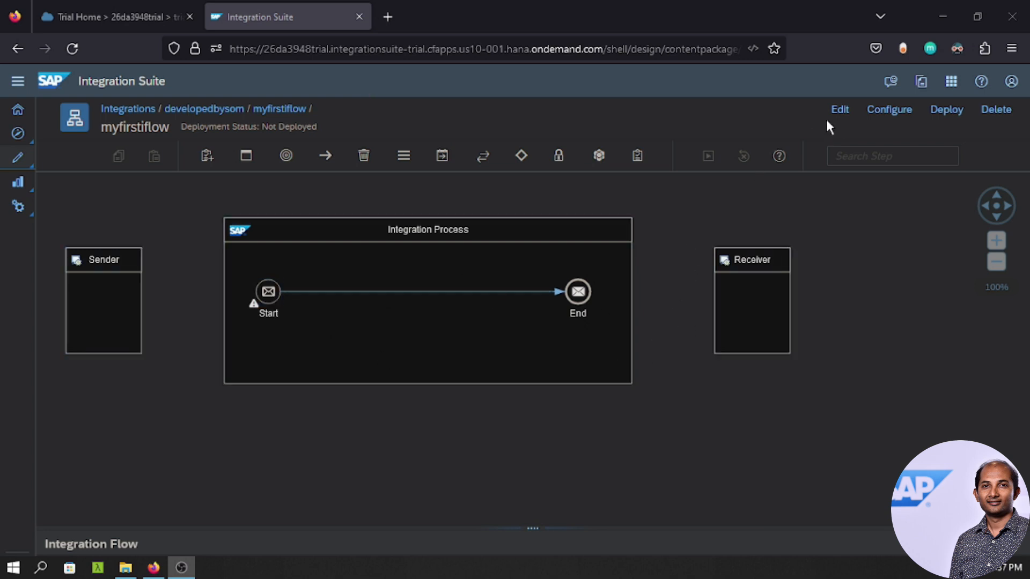
Put myfirstiflow into edit mode and rename the Sender participant to SOAP.
{"action": "left_click", "coordinate": [840, 109]}
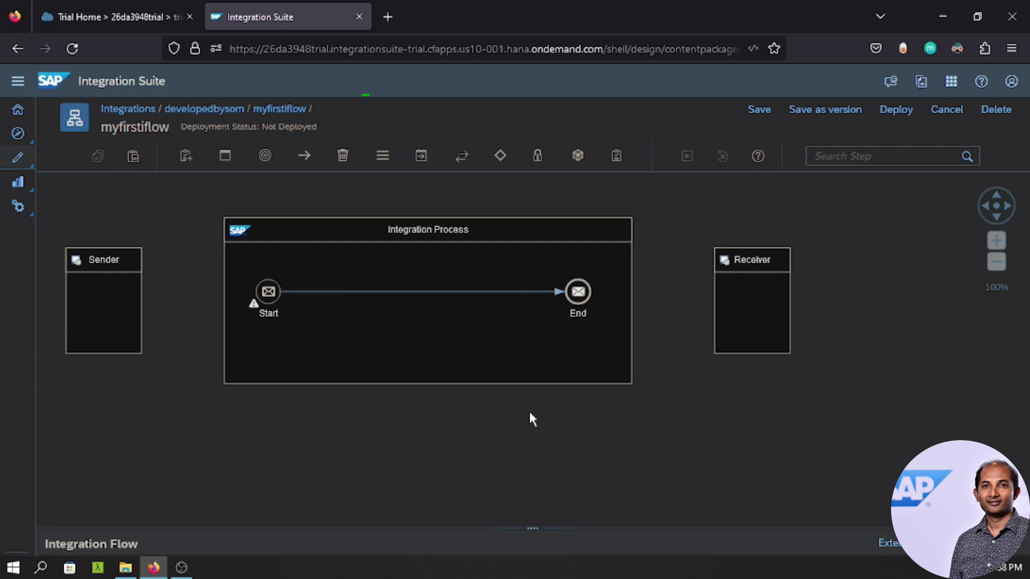
{"action": "left_click", "coordinate": [99, 260]}
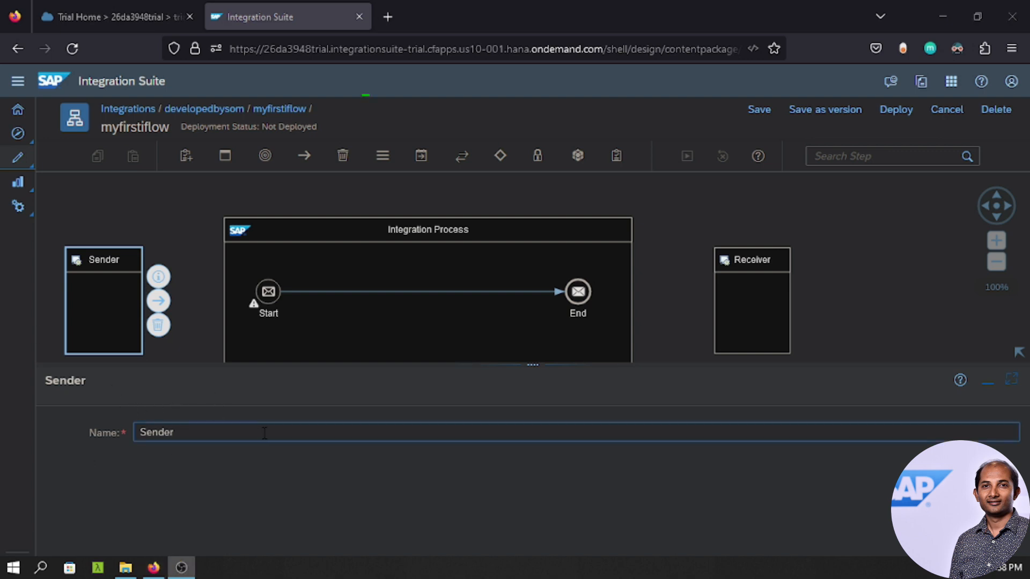
{"action": "left_click", "coordinate": [206, 432]}
{"action": "key", "text": "BackSpace"}
{"action": "key", "text": "BackSpace"}
{"action": "key", "text": "BackSpace"}
{"action": "key", "text": "BackSpace"}
{"action": "key", "text": "BackSpace"}
{"action": "type", "text": "OAP"}
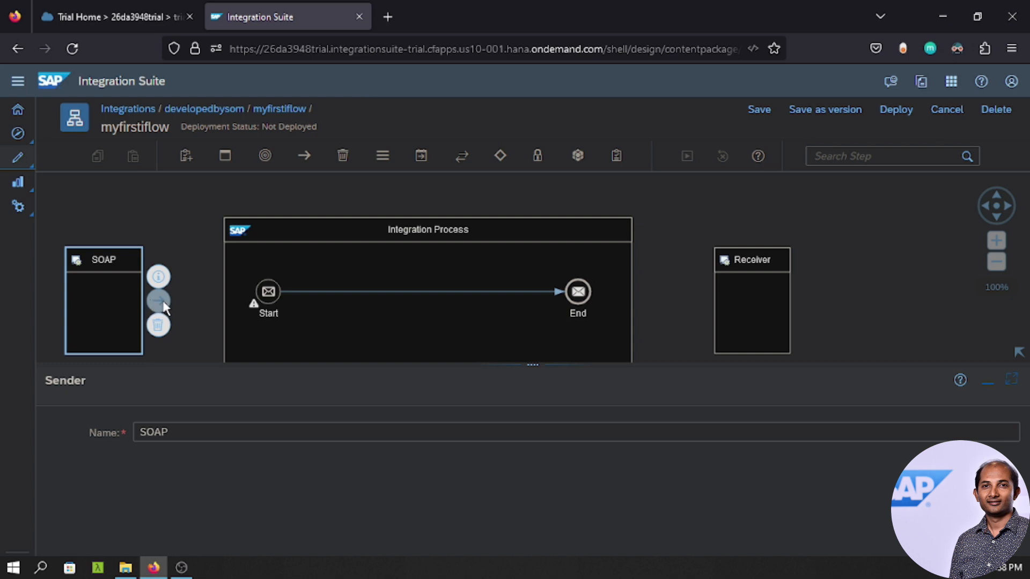
Connect the SOAP sender to the Start event using a SOAP adapter with SOAP 1.x protocol.
{"action": "left_click_drag", "start_coordinate": [170, 302], "coordinate": [268, 293]}
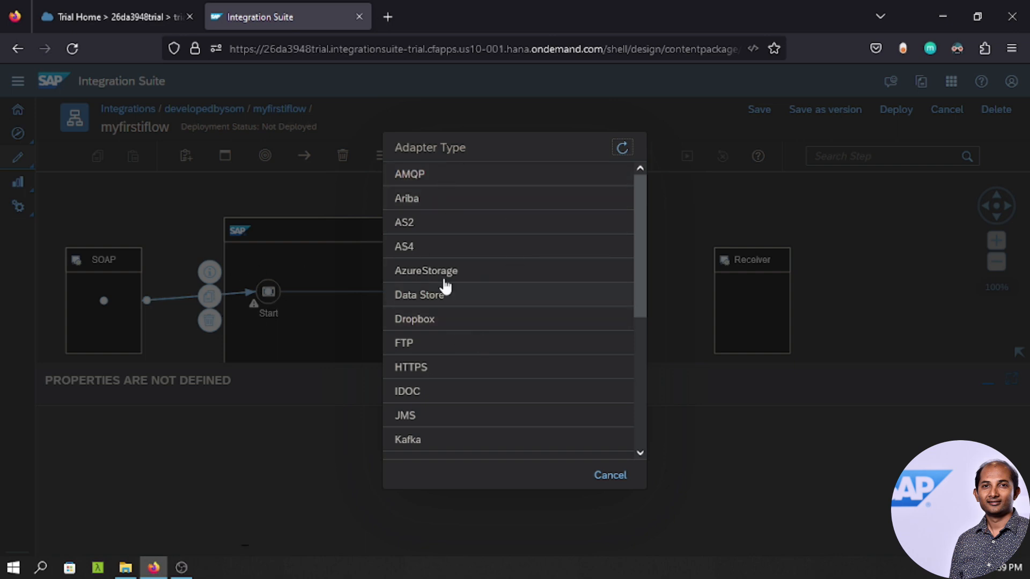
{"action": "scroll", "coordinate": [507, 354], "scroll_direction": "down", "scroll_amount": 1}
{"action": "scroll", "coordinate": [507, 354], "scroll_direction": "down", "scroll_amount": 3}
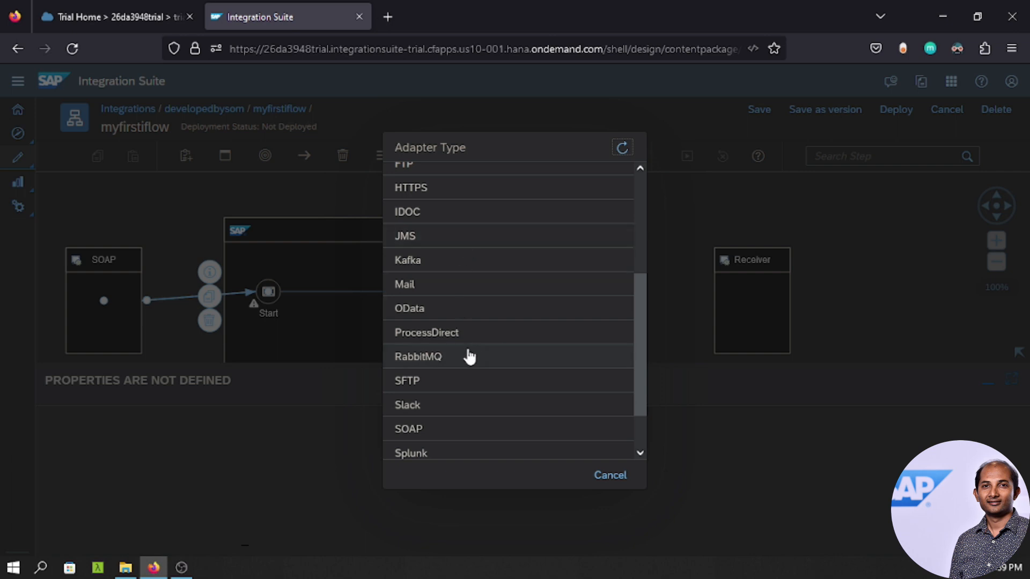
{"action": "scroll", "coordinate": [467, 357], "scroll_direction": "down", "scroll_amount": 2}
{"action": "left_click", "coordinate": [420, 374]}
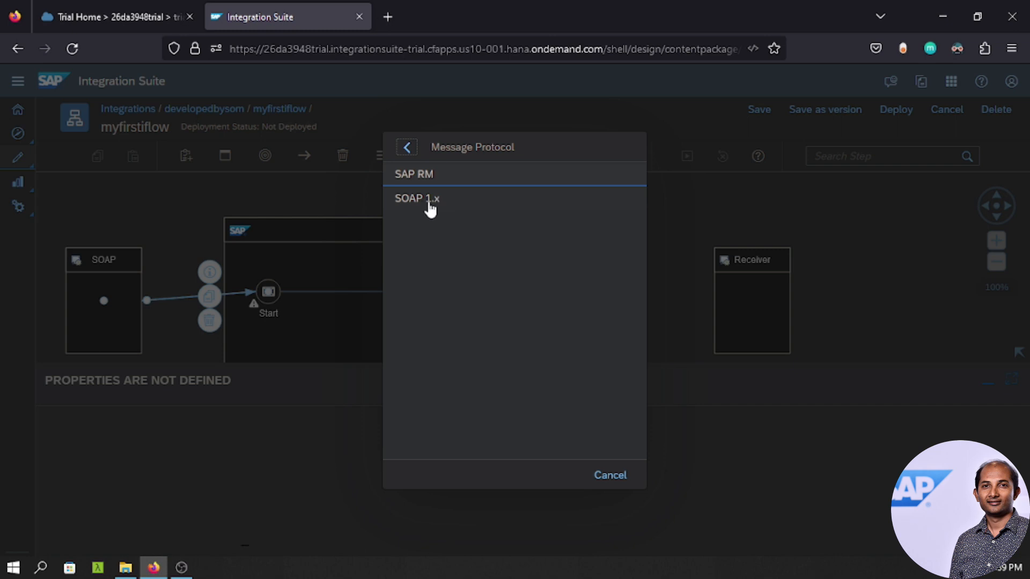
{"action": "left_click", "coordinate": [447, 205]}
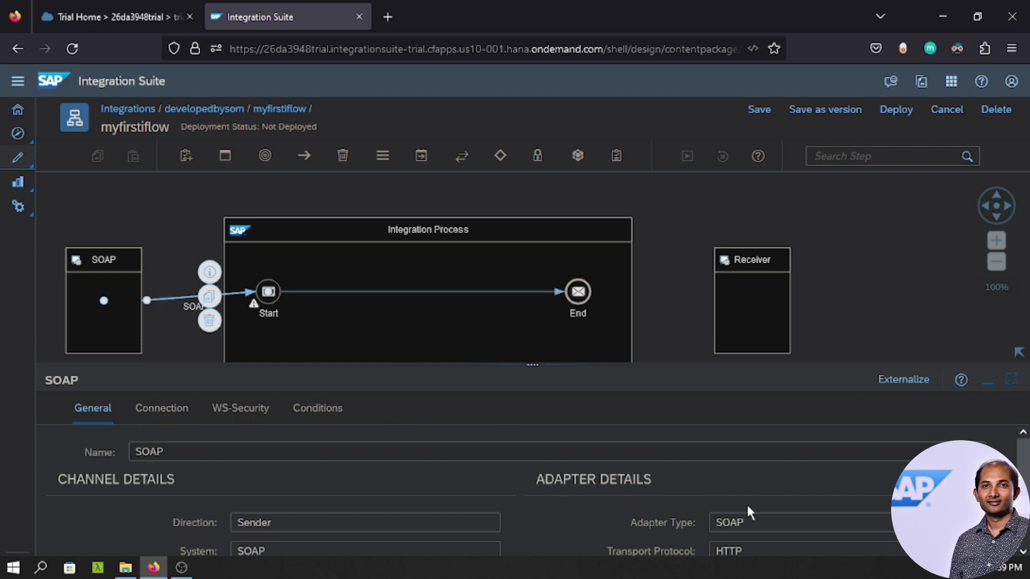
Set the SOAP channel's Connection address to /sayHello.
{"action": "left_click_drag", "start_coordinate": [1024, 472], "coordinate": [1023, 510]}
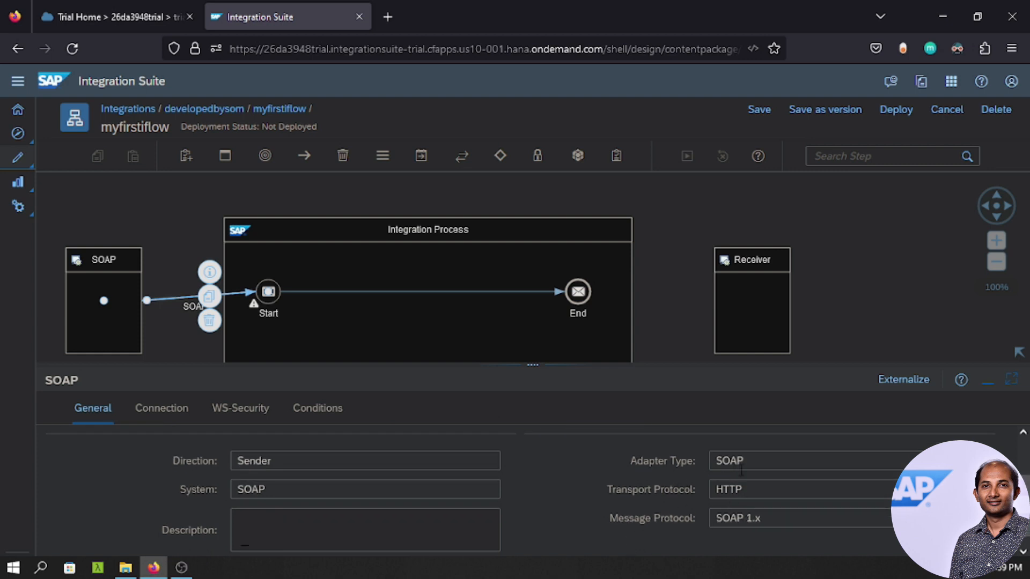
{"action": "scroll", "coordinate": [1026, 470], "scroll_direction": "up", "scroll_amount": 2}
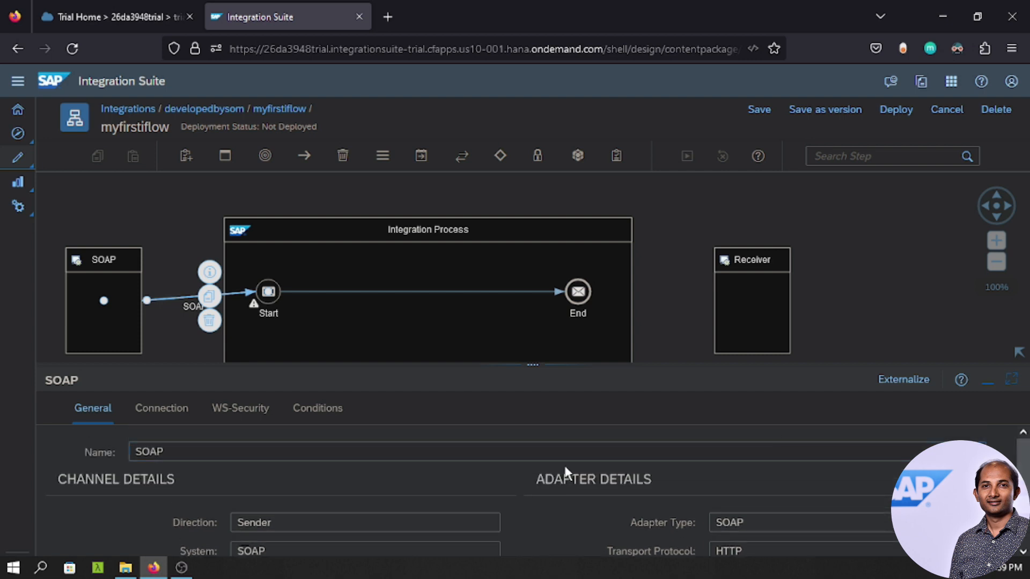
{"action": "left_click", "coordinate": [172, 414]}
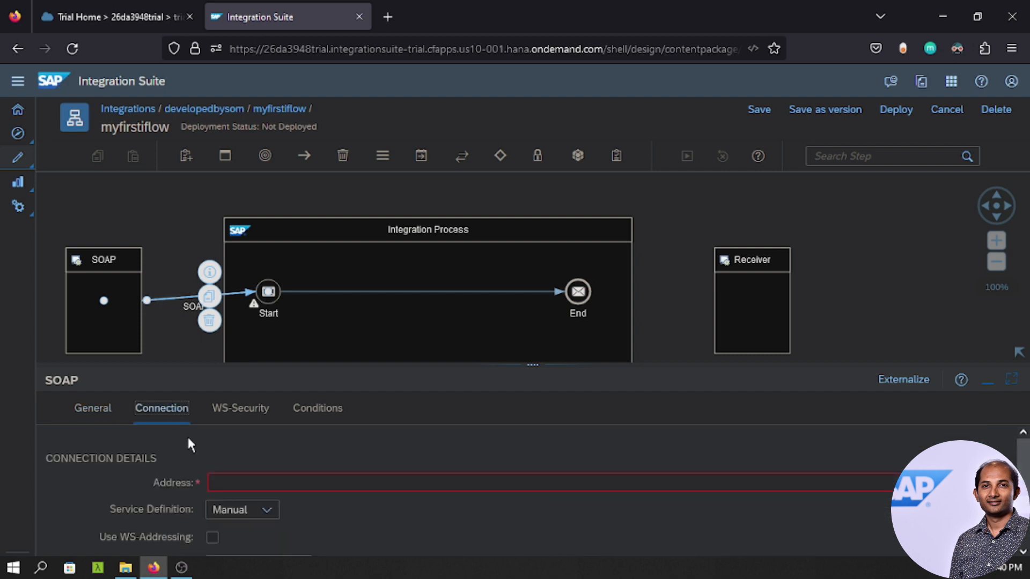
{"action": "left_click", "coordinate": [257, 481]}
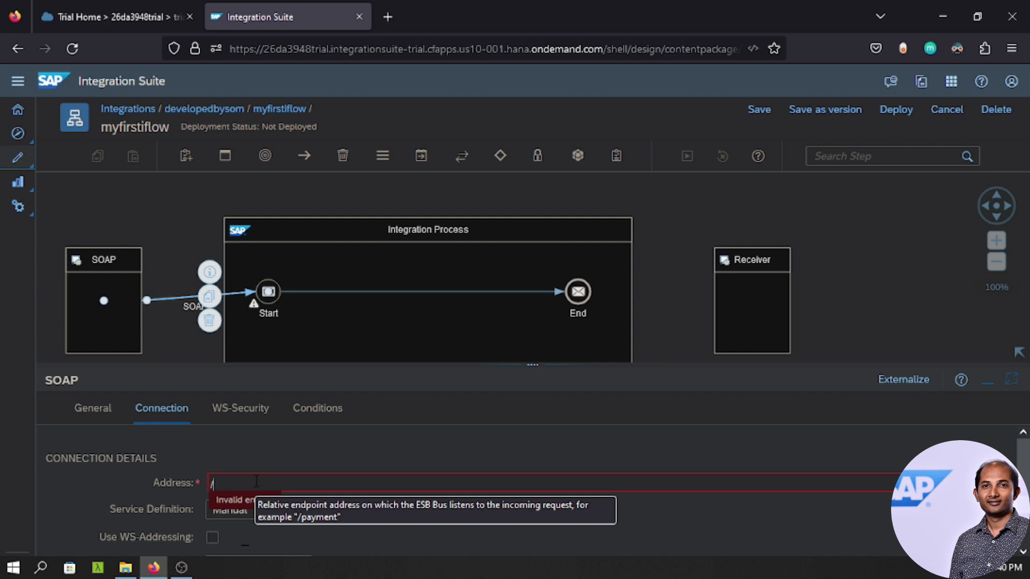
{"action": "type", "text": "sayHello"}
{"action": "left_click", "coordinate": [225, 463]}
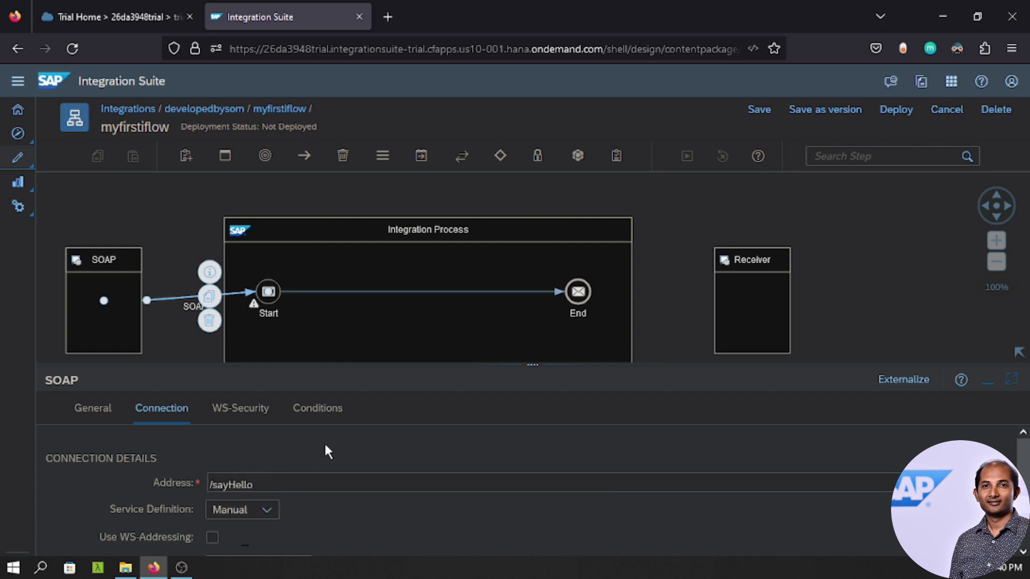
{"action": "scroll", "coordinate": [328, 452], "scroll_direction": "down", "scroll_amount": 2}
Keep Request-Reply as the exchange pattern and User Role as authorization.
{"action": "left_click_drag", "start_coordinate": [546, 370], "coordinate": [570, 342]}
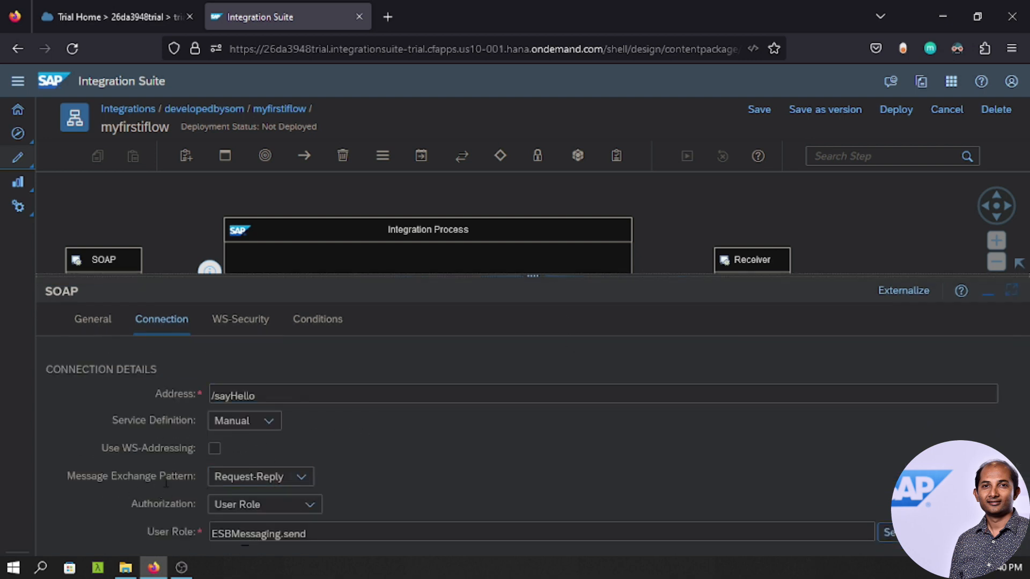
{"action": "left_click", "coordinate": [302, 478]}
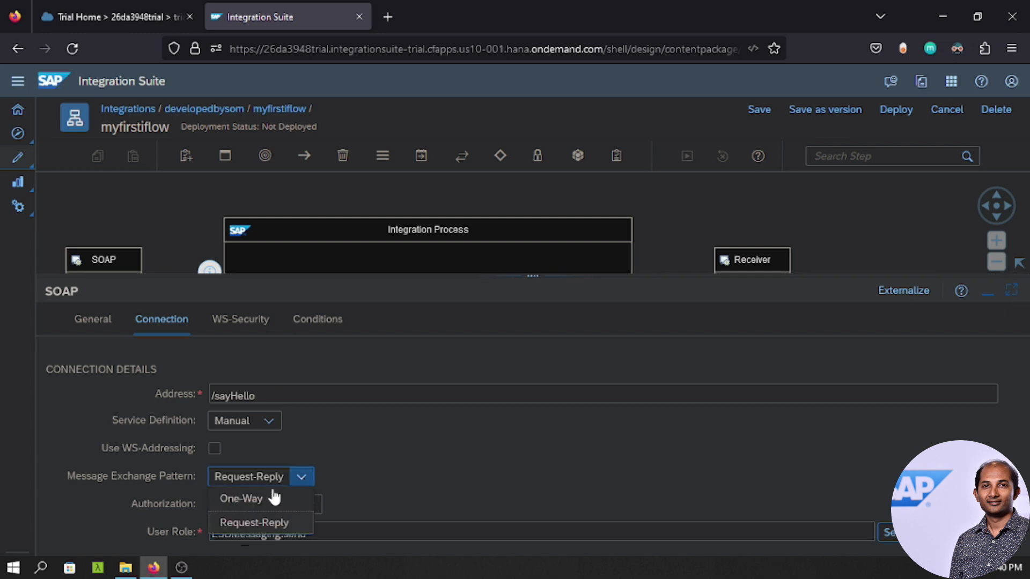
{"action": "left_click", "coordinate": [439, 450]}
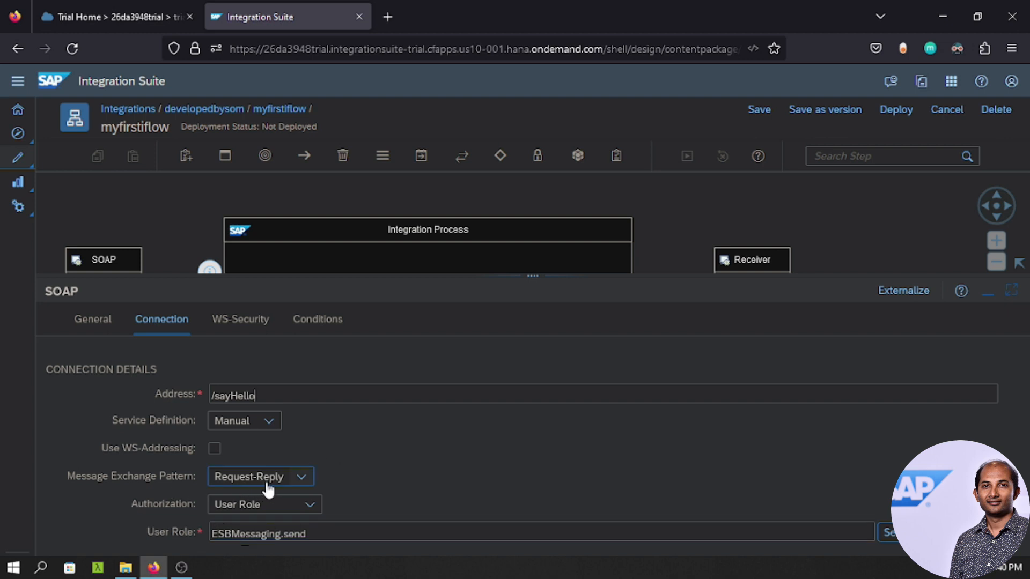
{"action": "left_click", "coordinate": [301, 480]}
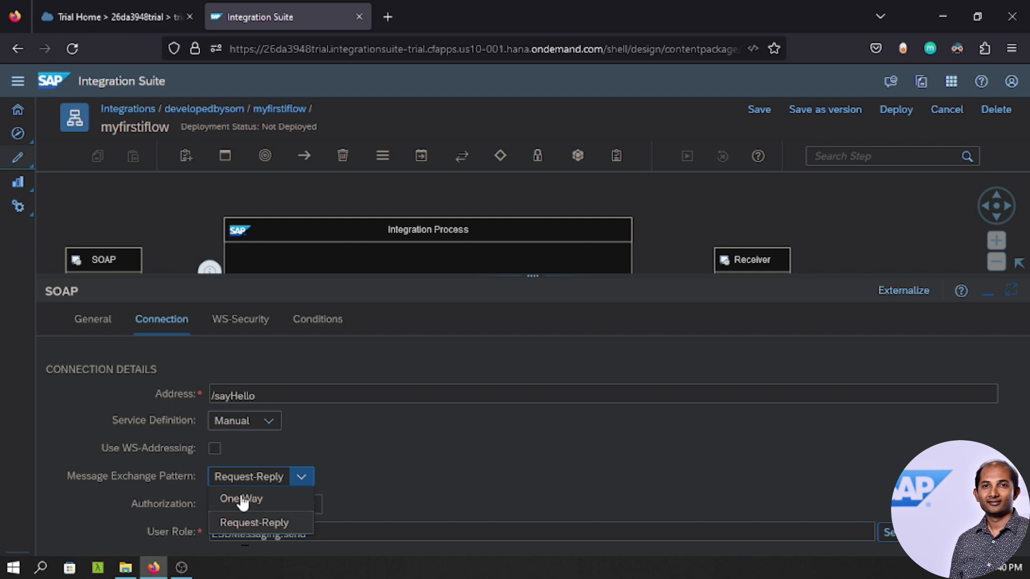
{"action": "left_click", "coordinate": [403, 456]}
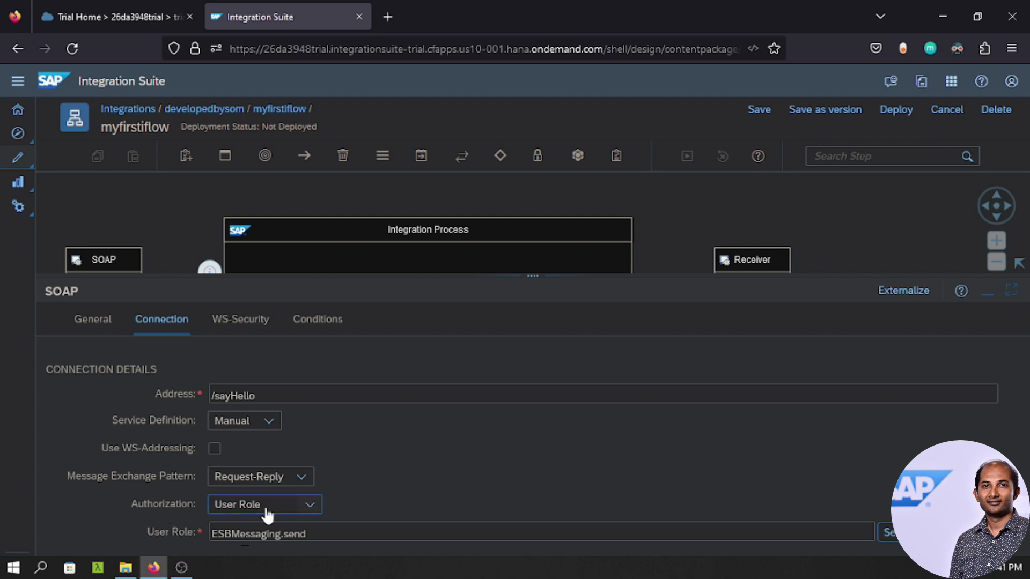
{"action": "left_click", "coordinate": [311, 507]}
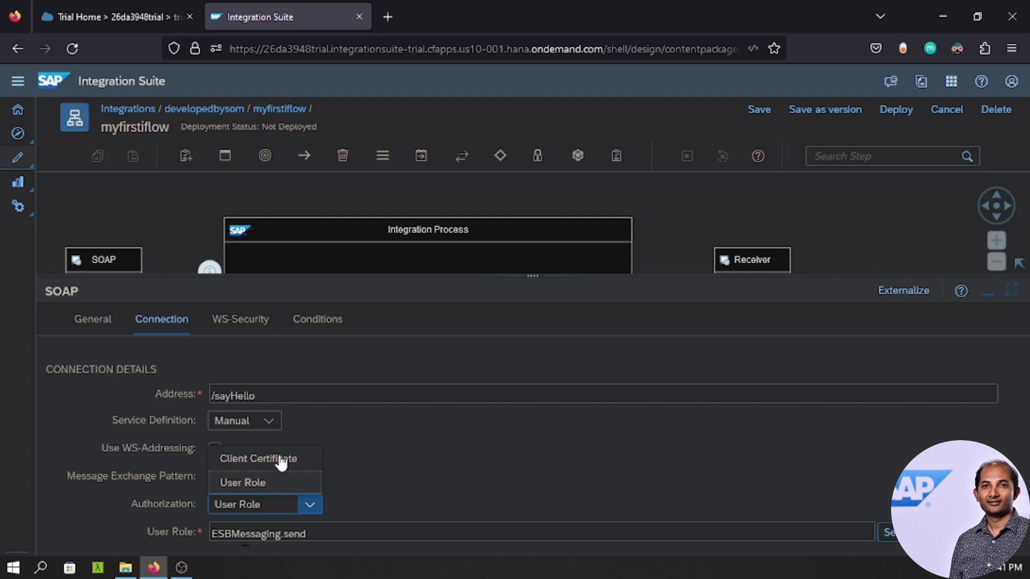
{"action": "left_click", "coordinate": [427, 430]}
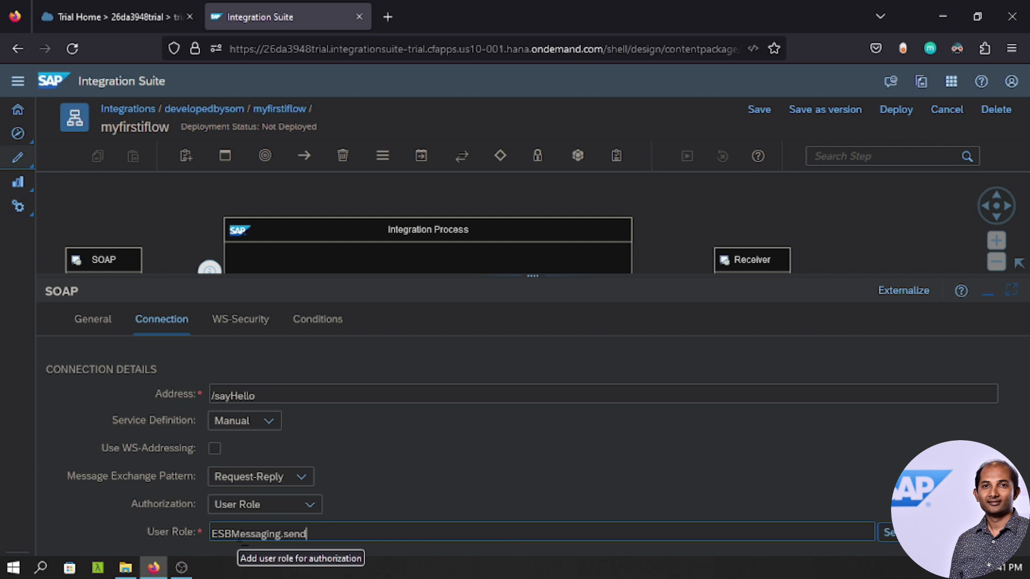
Shrink the properties panel to show the full flow diagram and switch Dark Reader off.
{"action": "left_click_drag", "start_coordinate": [533, 276], "coordinate": [532, 405]}
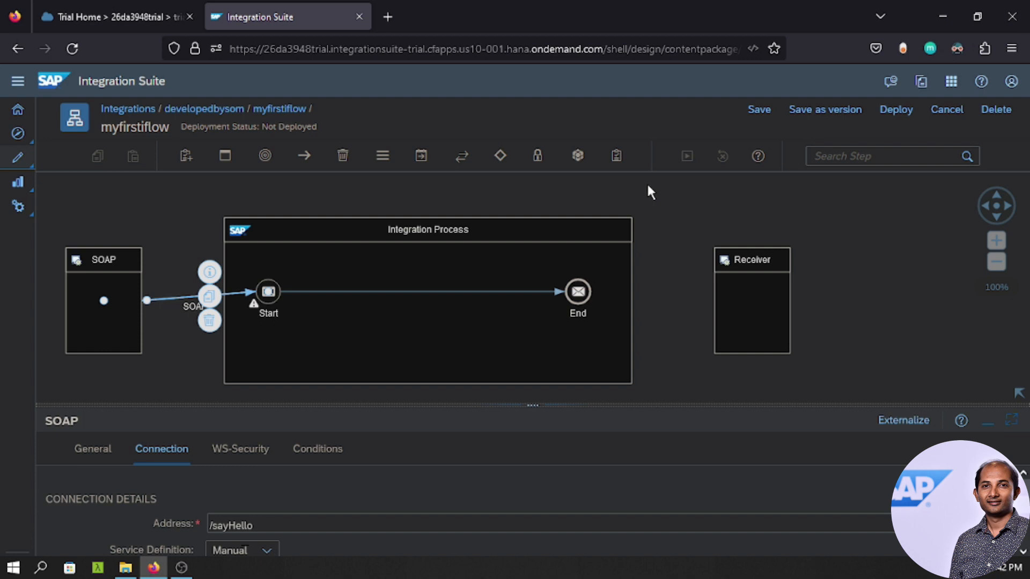
{"action": "left_click", "coordinate": [956, 49]}
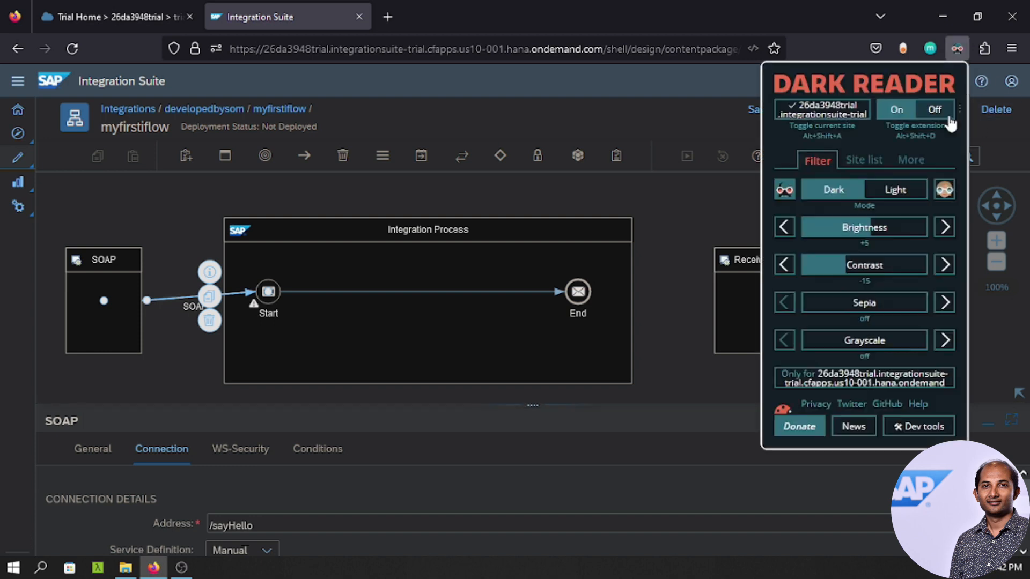
{"action": "left_click", "coordinate": [947, 114]}
{"action": "left_click", "coordinate": [731, 199]}
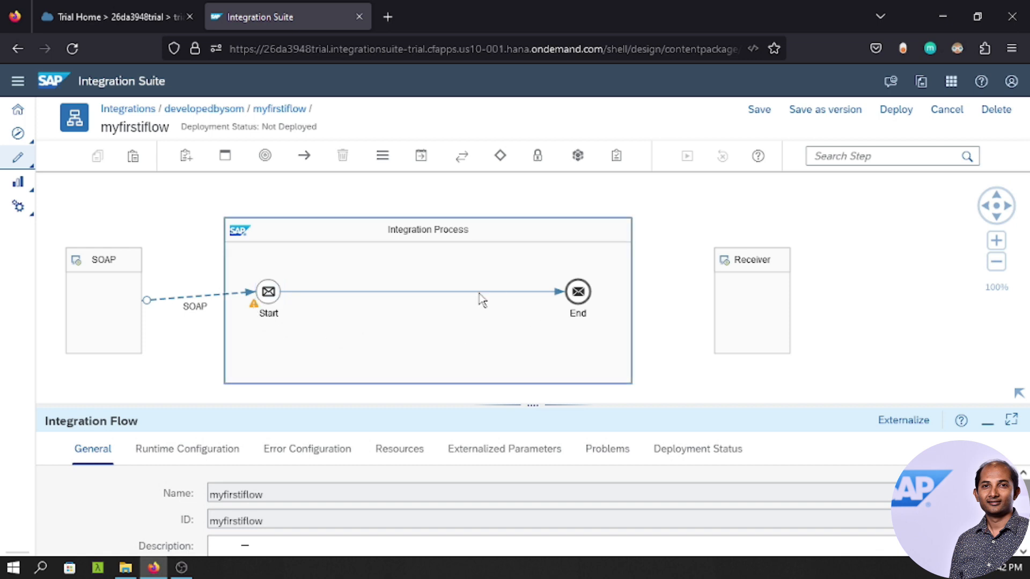
Save myfirstiflow and review its Runtime Configuration, Error Configuration and Resources tabs (Local 0).
{"action": "left_click", "coordinate": [757, 110]}
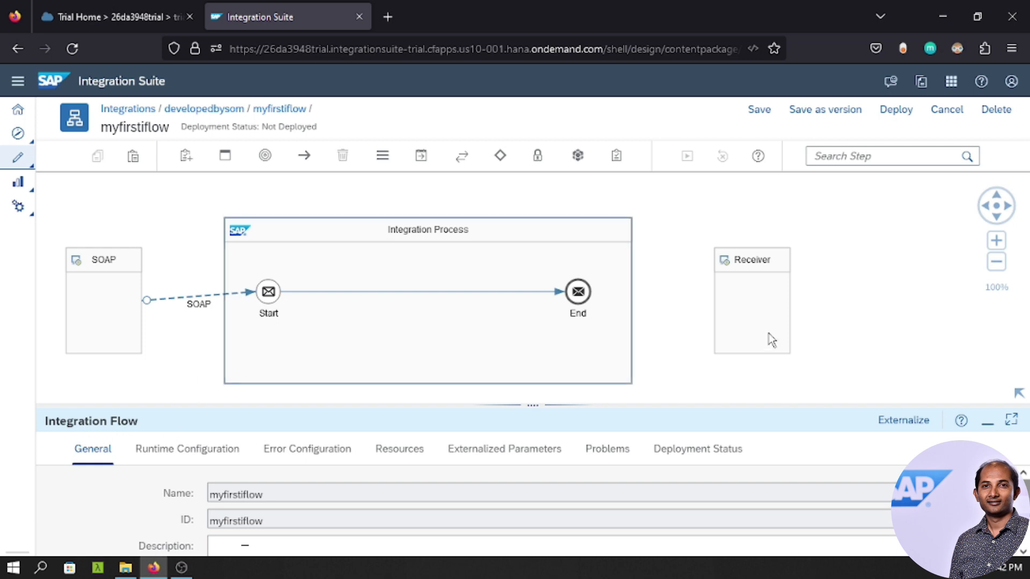
{"action": "left_click", "coordinate": [856, 320]}
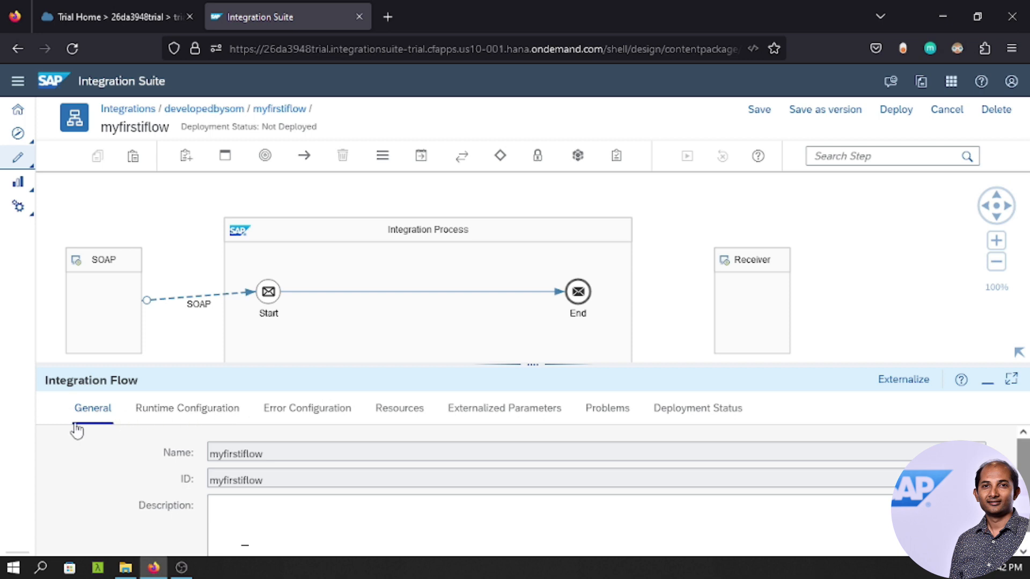
{"action": "left_click", "coordinate": [170, 413]}
{"action": "left_click", "coordinate": [312, 414]}
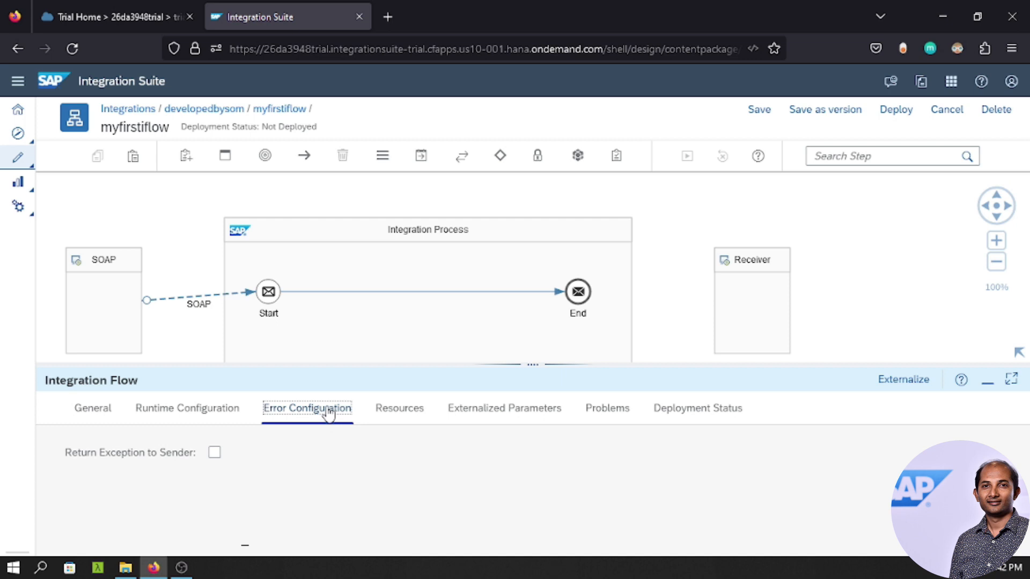
{"action": "left_click", "coordinate": [399, 412]}
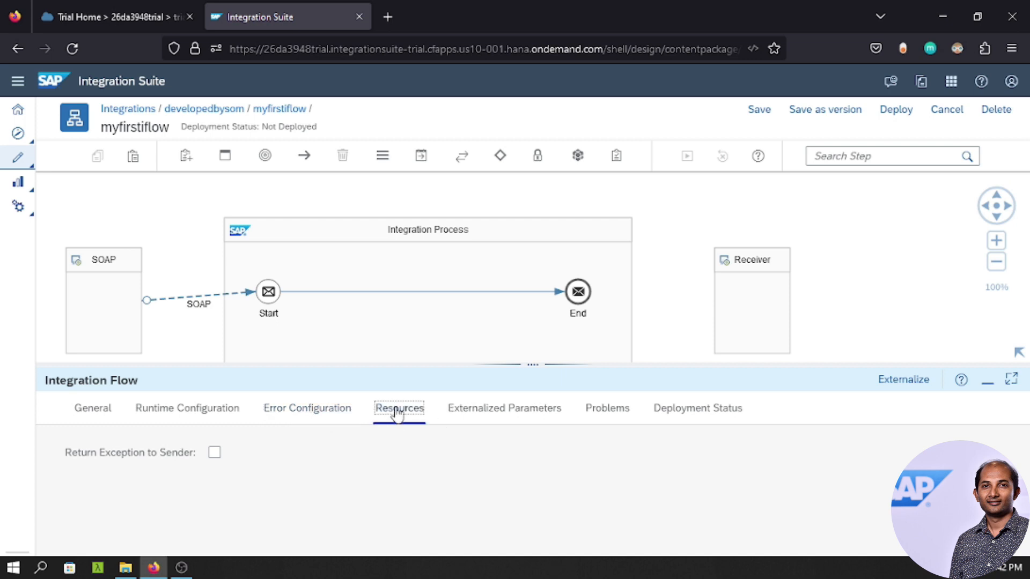
{"action": "left_click_drag", "start_coordinate": [501, 363], "coordinate": [498, 307]}
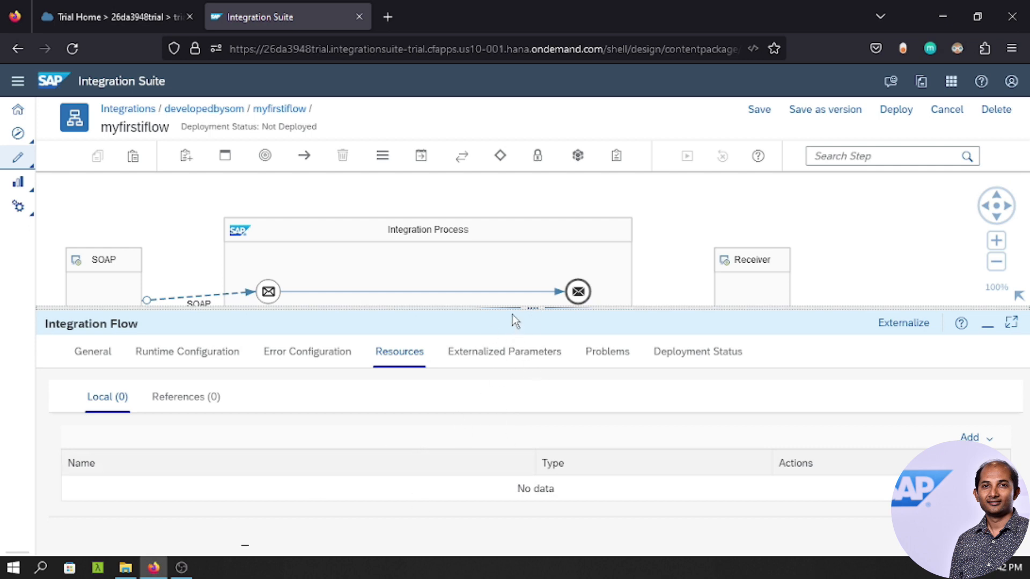
{"action": "left_click_drag", "start_coordinate": [514, 307], "coordinate": [524, 444]}
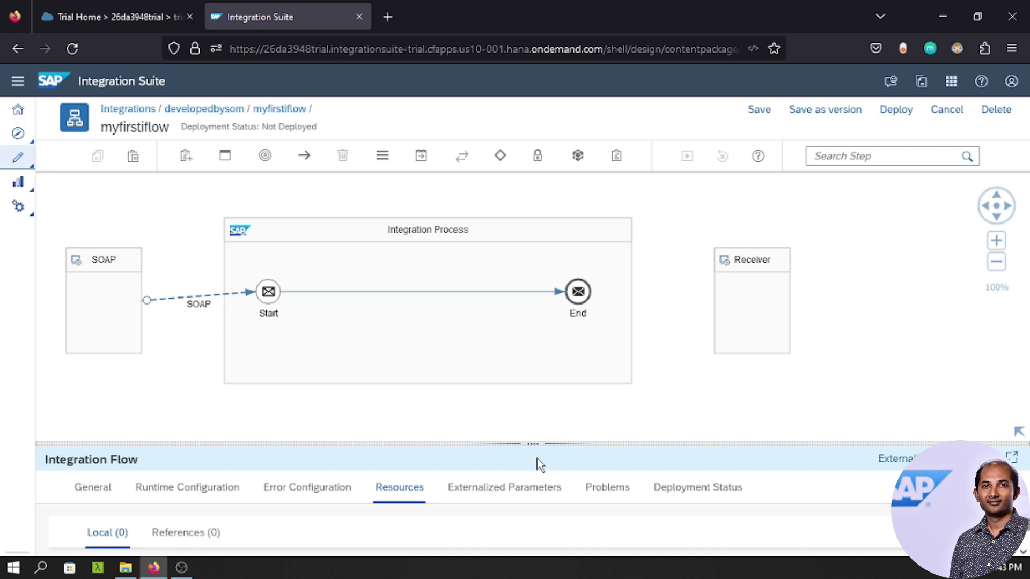
{"action": "left_click_drag", "start_coordinate": [525, 444], "coordinate": [524, 356]}
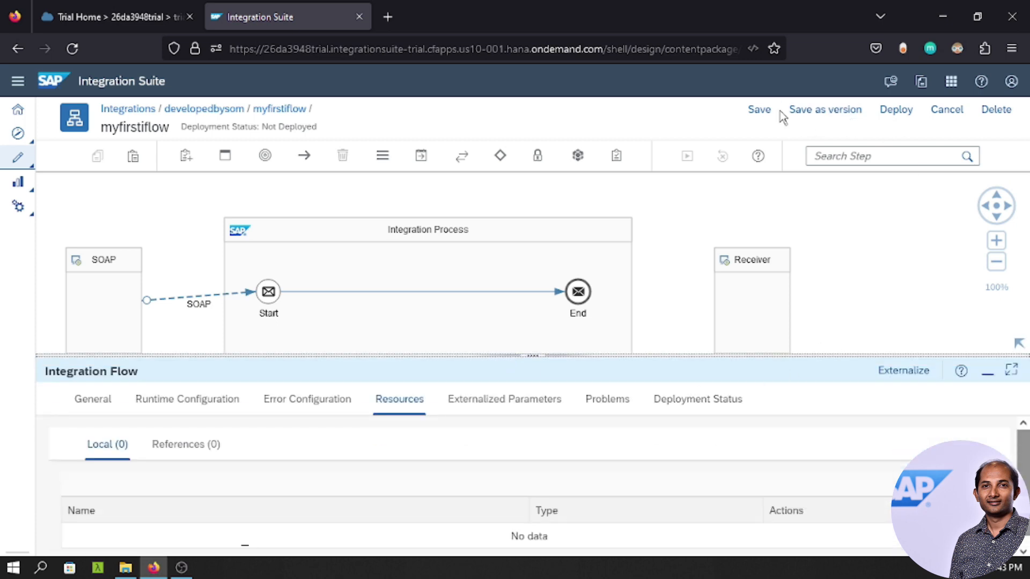
Save and deploy myfirstiflow to Cloud Integration, confirming and dismissing the deployment notice.
{"action": "left_click", "coordinate": [763, 110]}
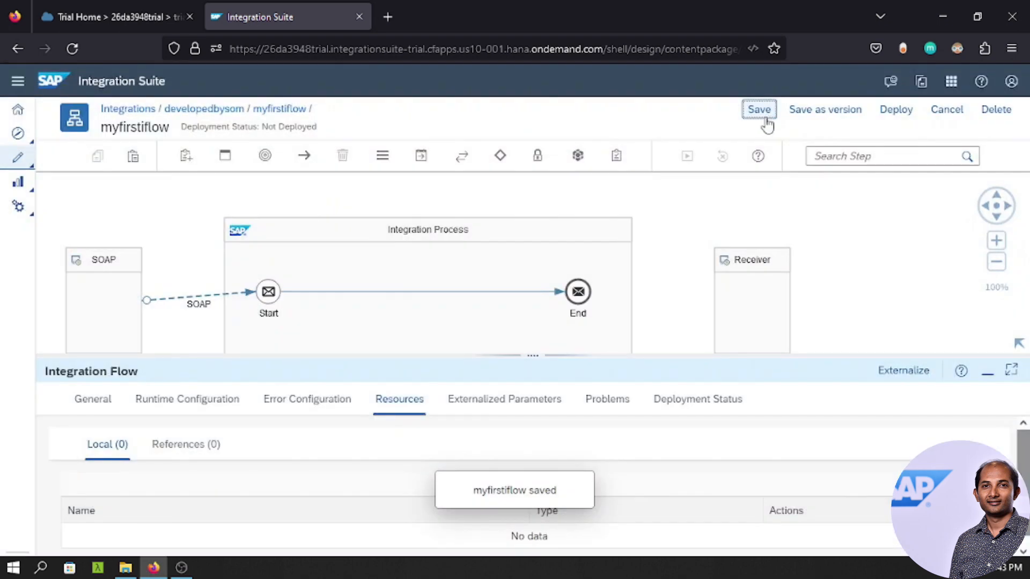
{"action": "left_click", "coordinate": [900, 114]}
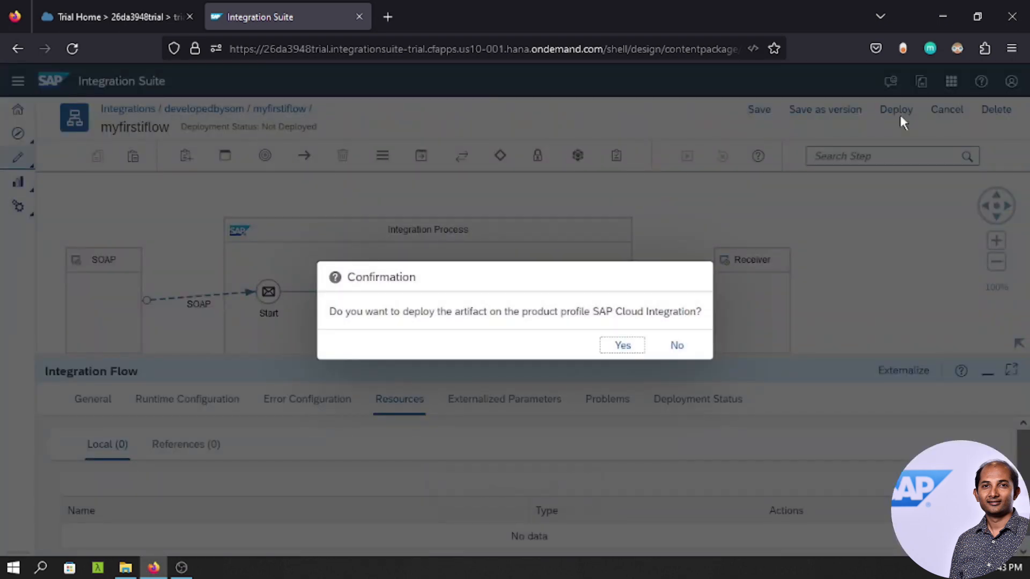
{"action": "left_click", "coordinate": [622, 346]}
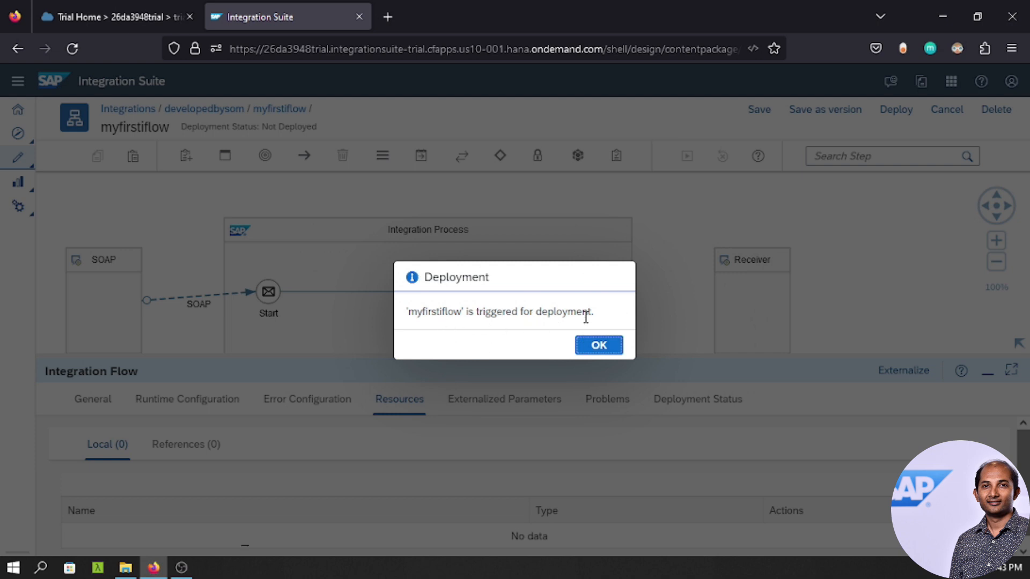
{"action": "left_click", "coordinate": [601, 344]}
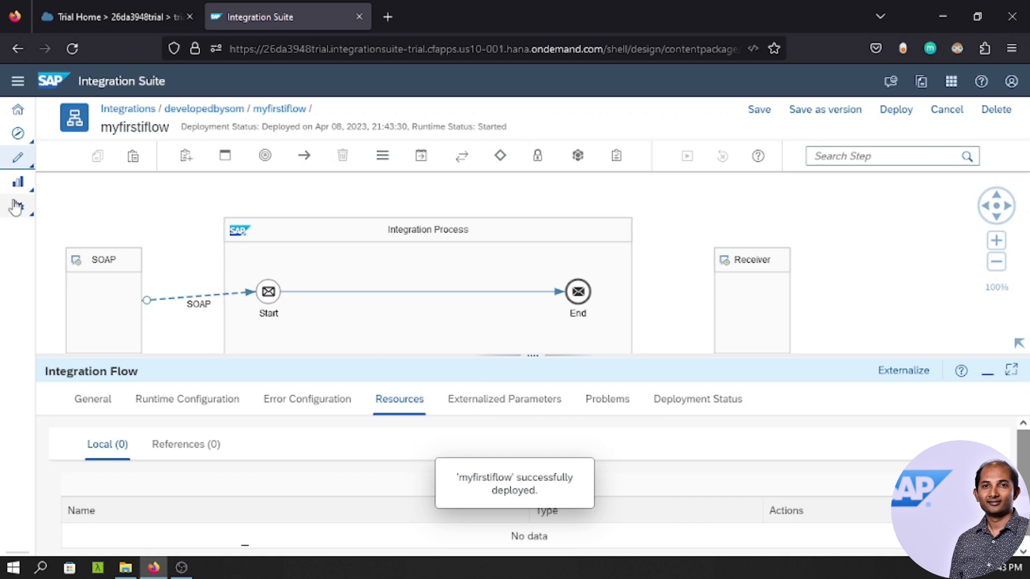
{"action": "left_click", "coordinate": [18, 183]}
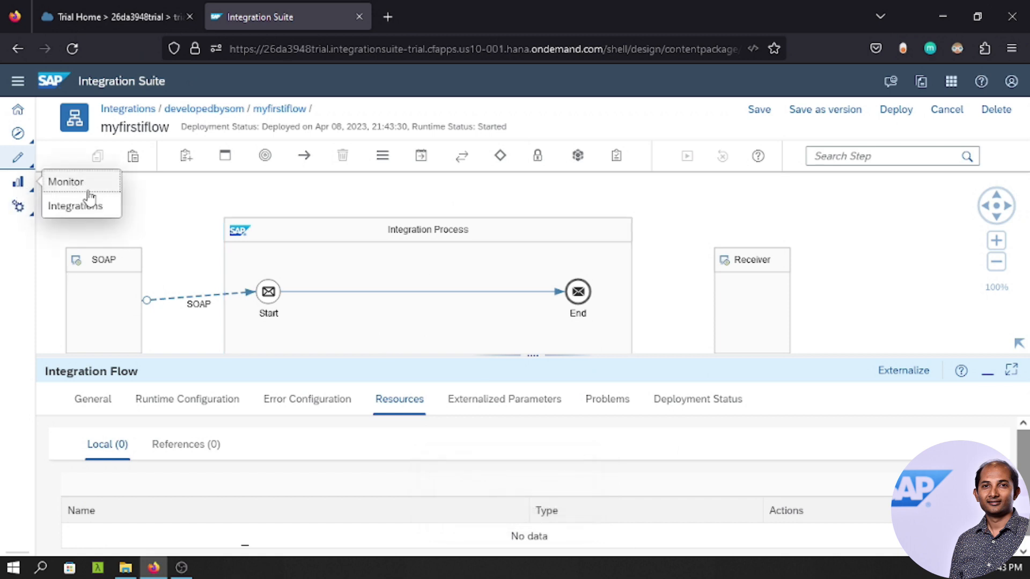
From the monitoring overview, check User Roles, then list Started integration content showing myfirstiflow.
{"action": "left_click", "coordinate": [63, 207]}
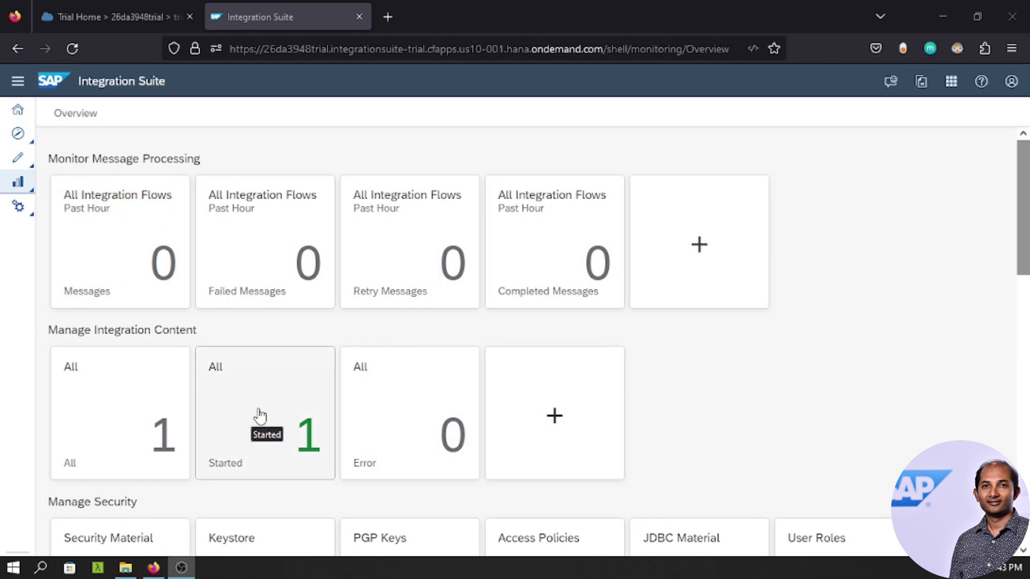
{"action": "scroll", "coordinate": [289, 413], "scroll_direction": "down", "scroll_amount": 3}
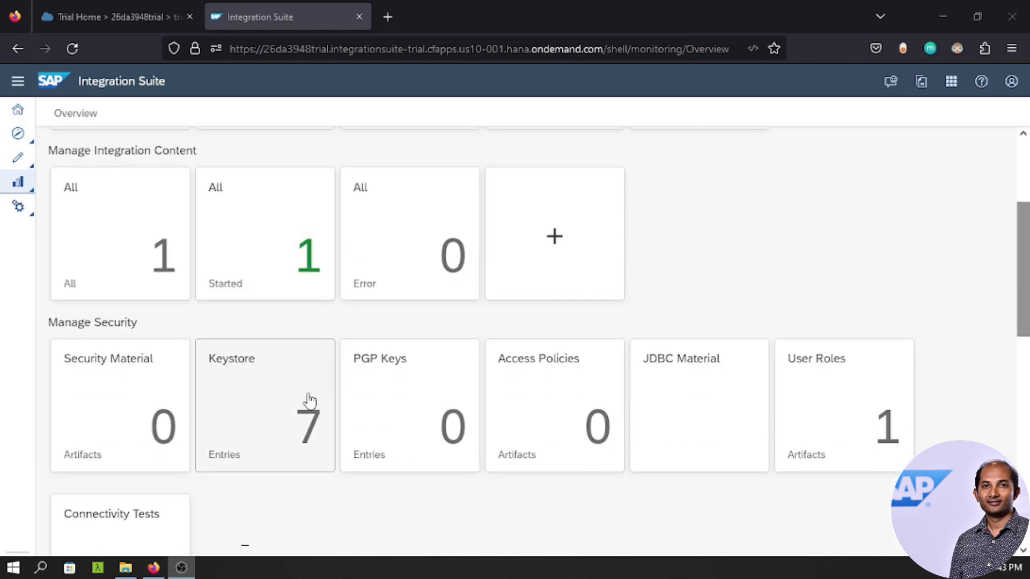
{"action": "left_click", "coordinate": [830, 395]}
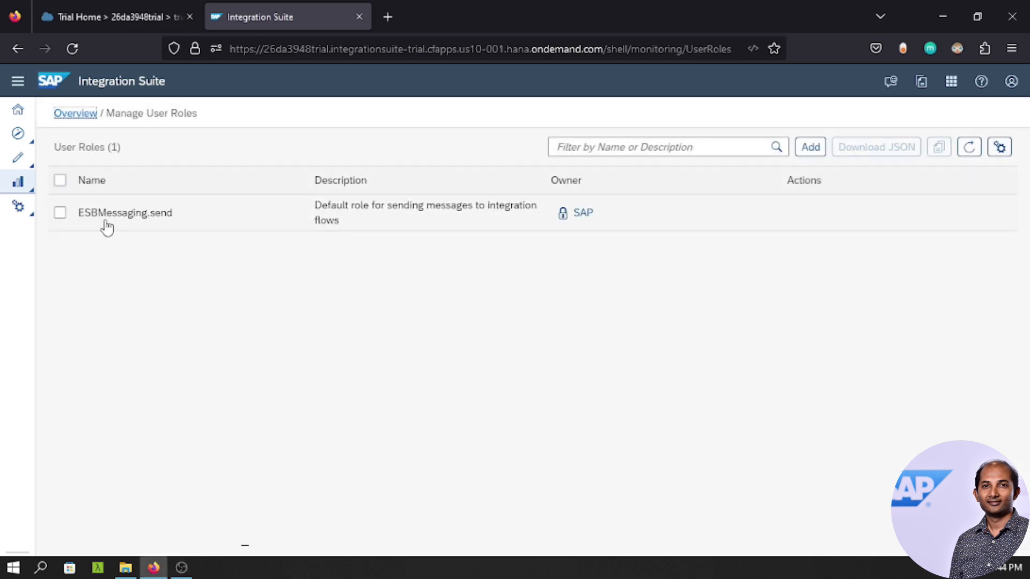
{"action": "left_click", "coordinate": [72, 113]}
{"action": "scroll", "coordinate": [376, 305], "scroll_direction": "up", "scroll_amount": 2}
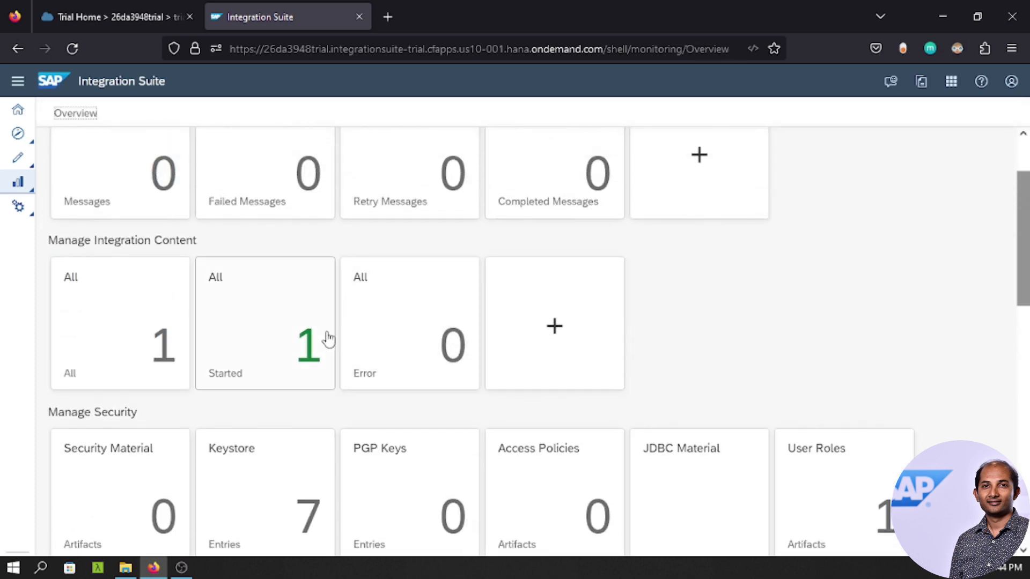
{"action": "left_click", "coordinate": [271, 341]}
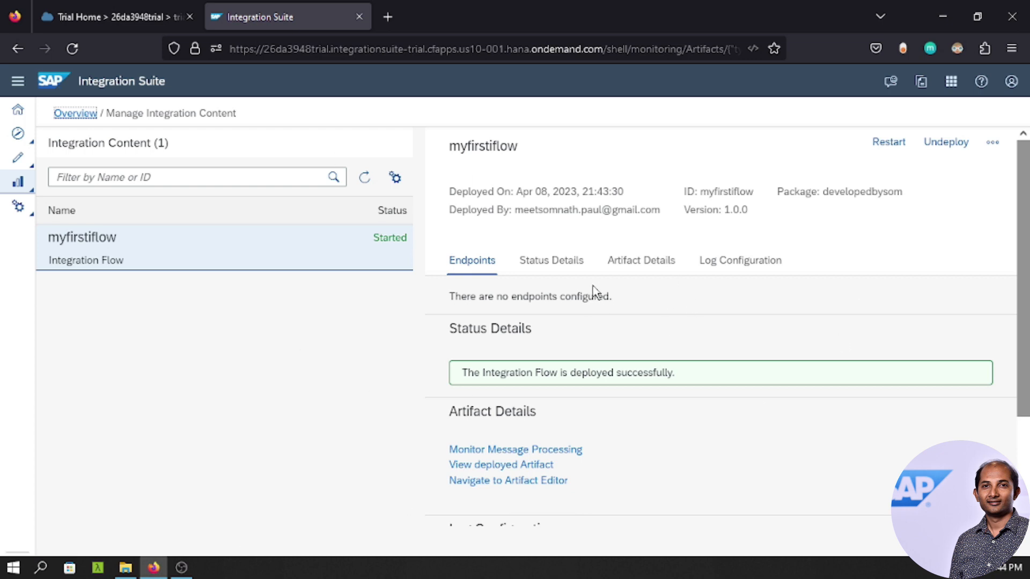
Refresh myfirstiflow's details and highlight parts of its /cxf/sayHello endpoint URL.
{"action": "left_click", "coordinate": [365, 179]}
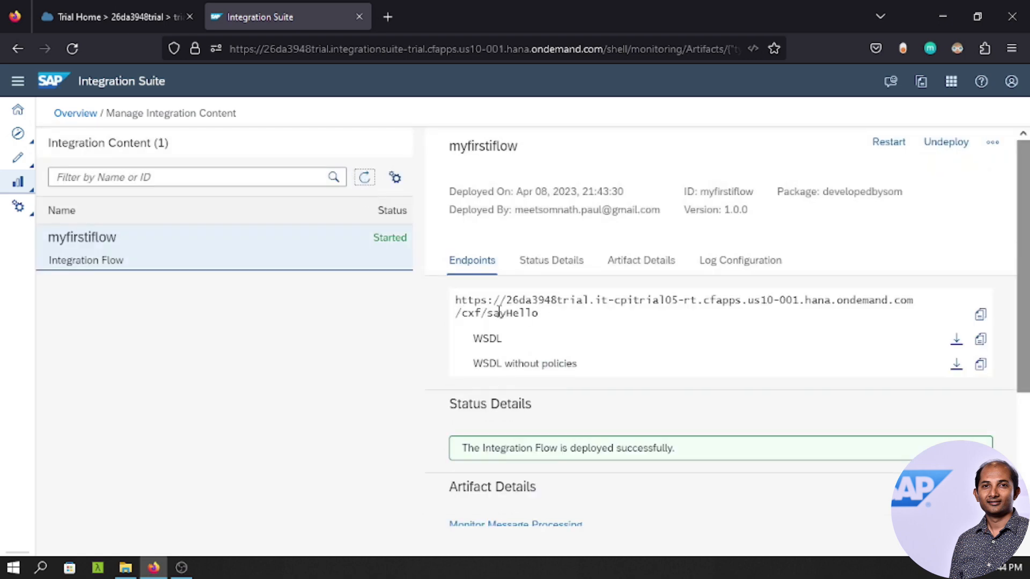
{"action": "left_click_drag", "start_coordinate": [543, 314], "coordinate": [489, 320]}
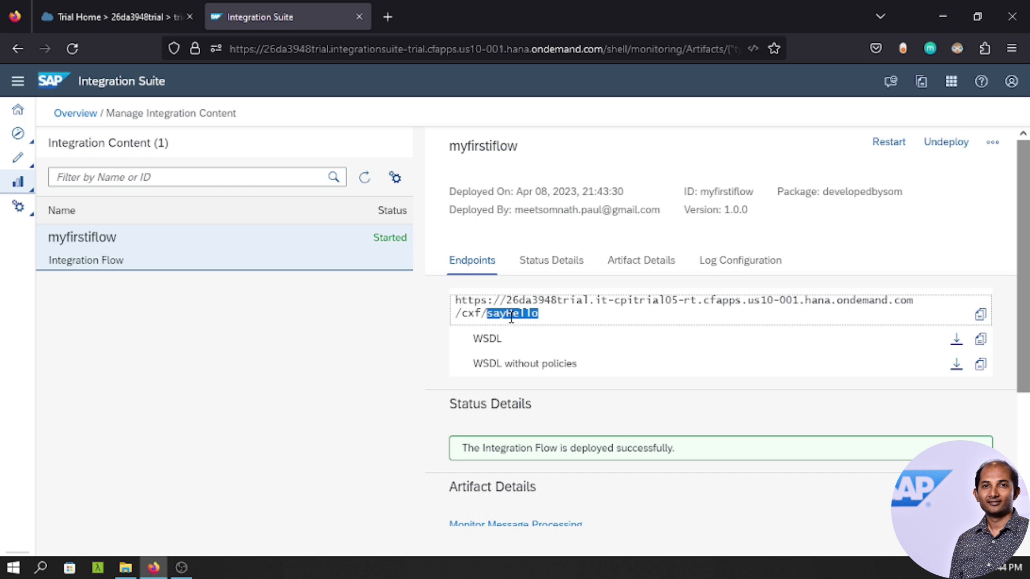
{"action": "left_click", "coordinate": [572, 310]}
{"action": "left_click_drag", "start_coordinate": [544, 316], "coordinate": [450, 308]}
{"action": "left_click", "coordinate": [554, 309]}
{"action": "left_click", "coordinate": [523, 320]}
{"action": "left_click_drag", "start_coordinate": [541, 315], "coordinate": [470, 317]}
{"action": "left_click", "coordinate": [591, 316]}
{"action": "left_click", "coordinate": [560, 314]}
Search Google for 'soapui download for windows' and open the SoapUI Latest Releases page.
{"action": "key", "text": "ctrl+t"}
{"action": "type", "text": "soapu"}
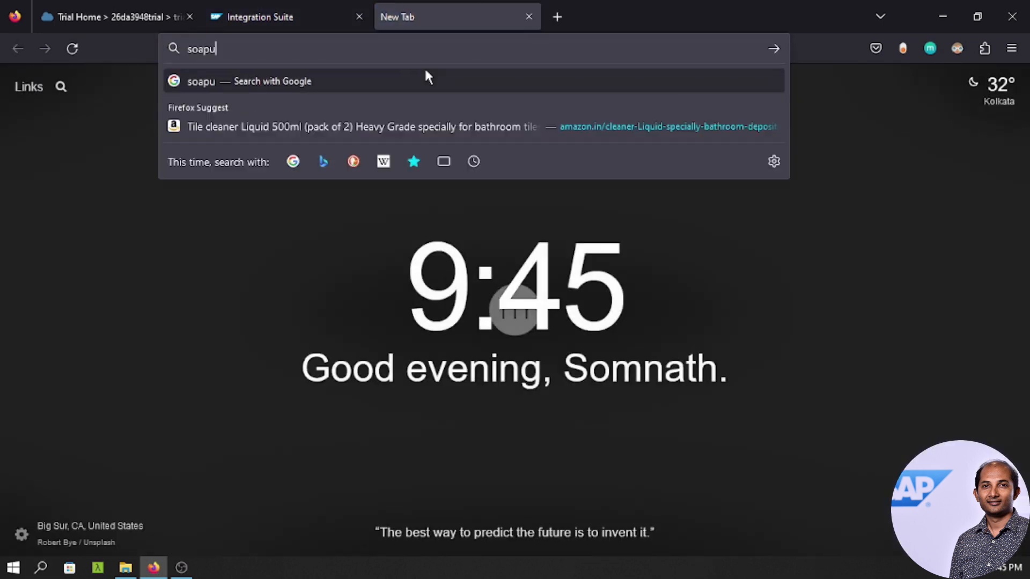
{"action": "type", "text": "i dow"}
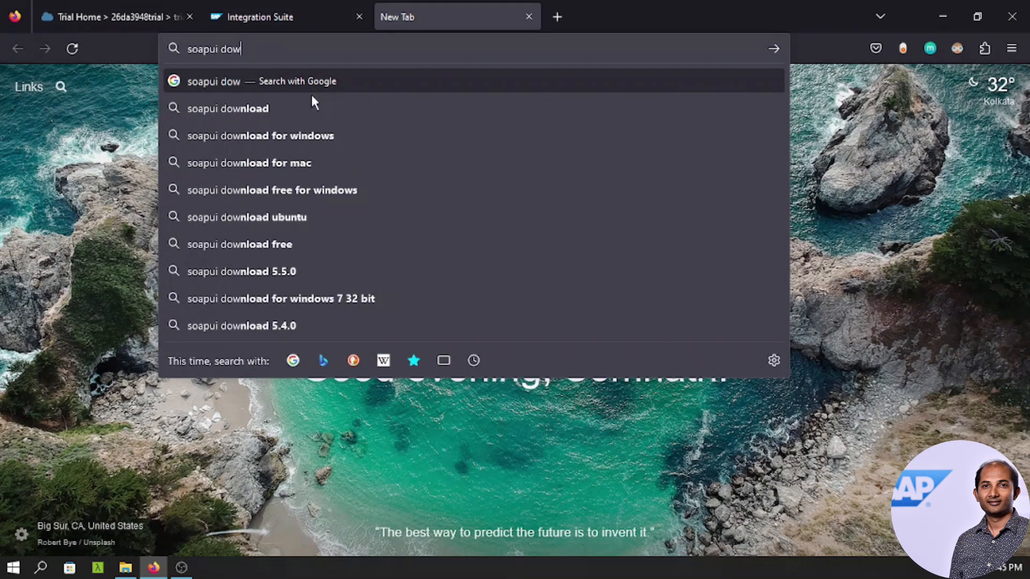
{"action": "left_click", "coordinate": [283, 136]}
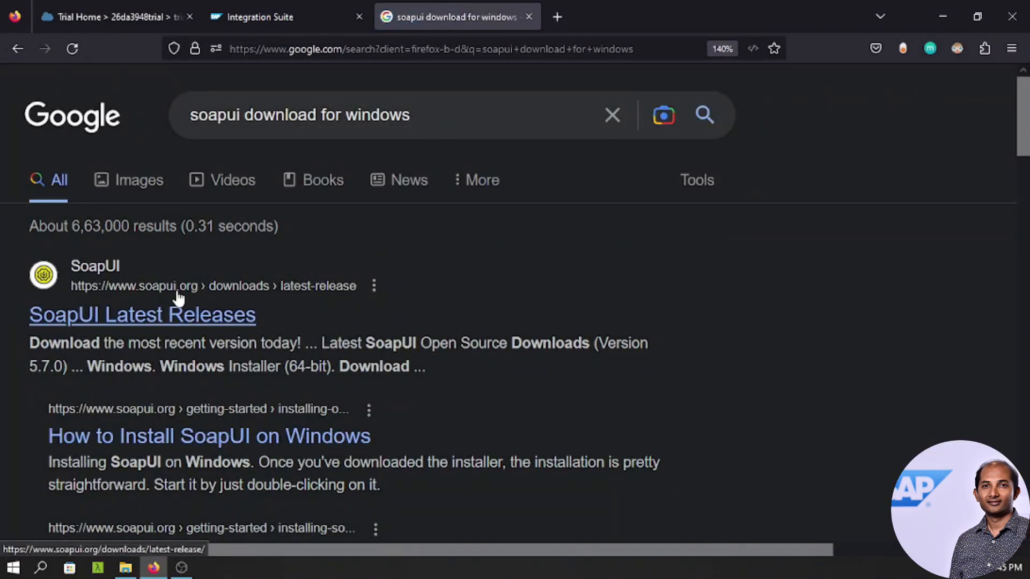
{"action": "left_click", "coordinate": [204, 295]}
{"action": "left_click", "coordinate": [127, 320]}
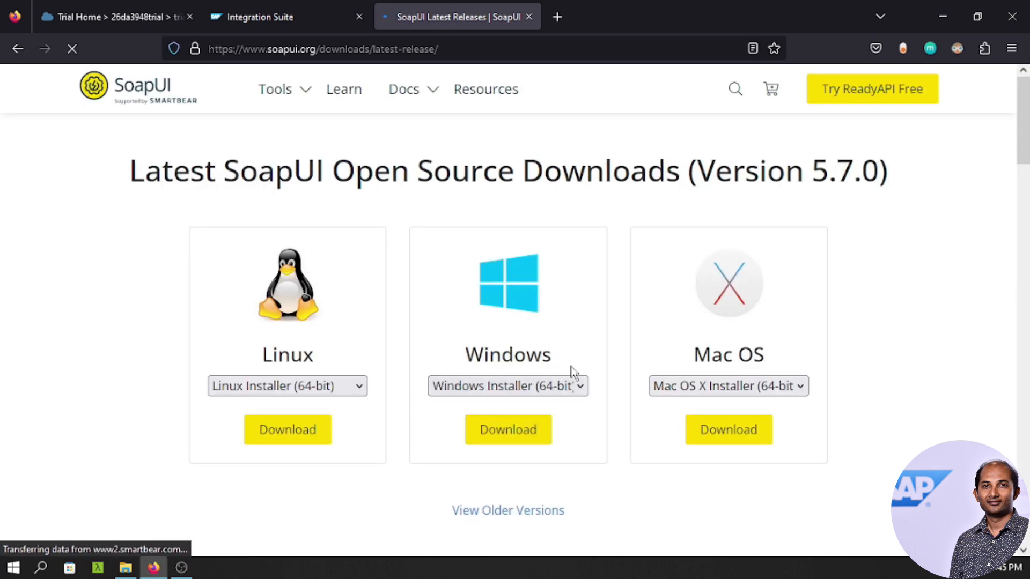
Download the SoapUI-x64-5.7.0.exe Windows installer and launch it from the downloads list.
{"action": "left_click", "coordinate": [508, 433]}
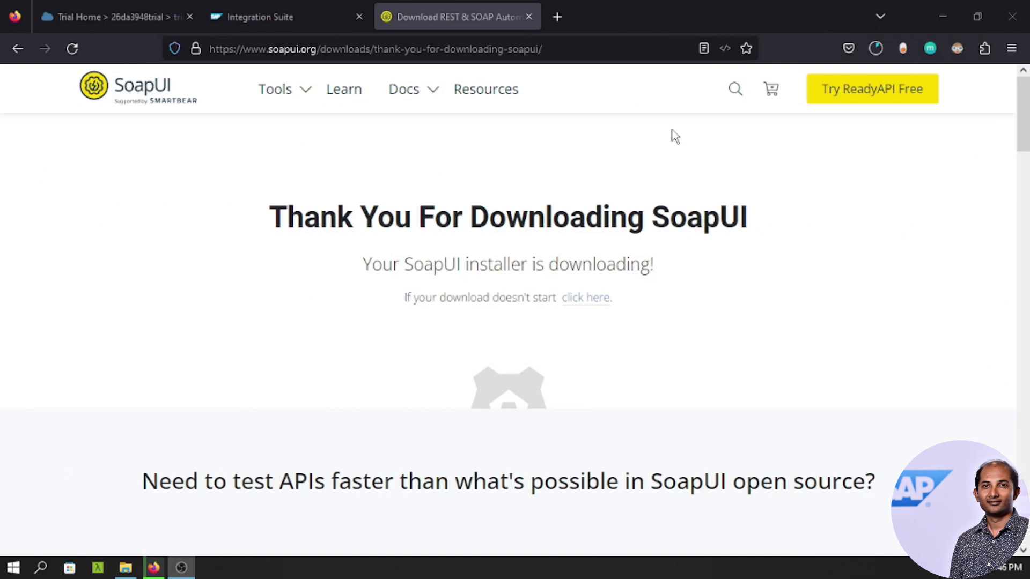
{"action": "left_click", "coordinate": [876, 48]}
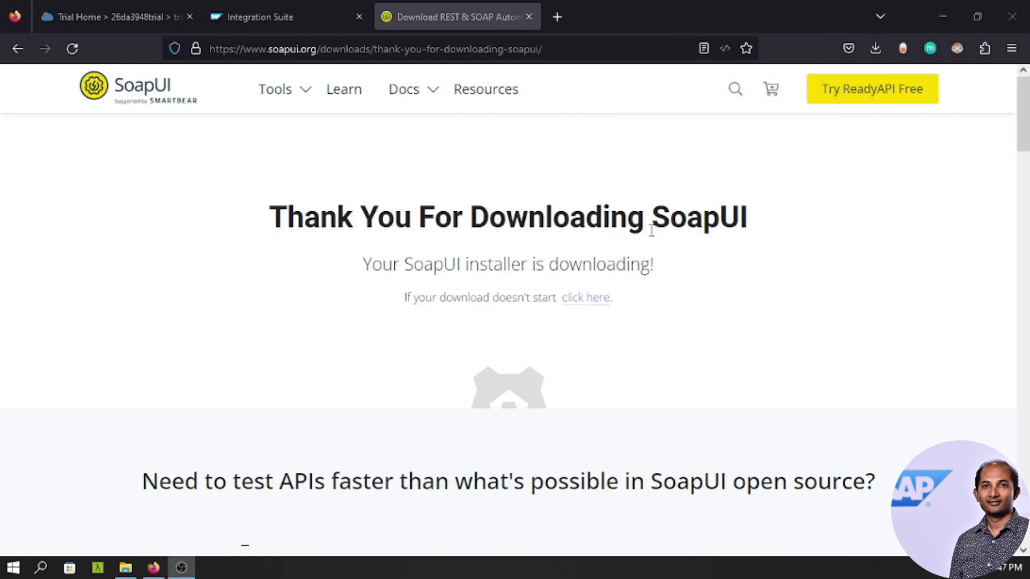
{"action": "left_click", "coordinate": [877, 53]}
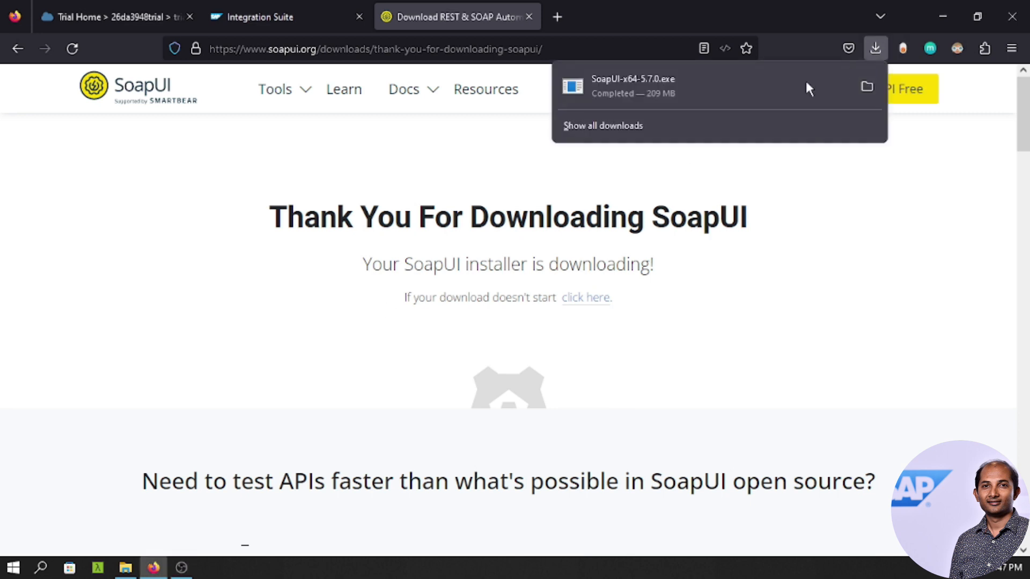
{"action": "left_click", "coordinate": [864, 87]}
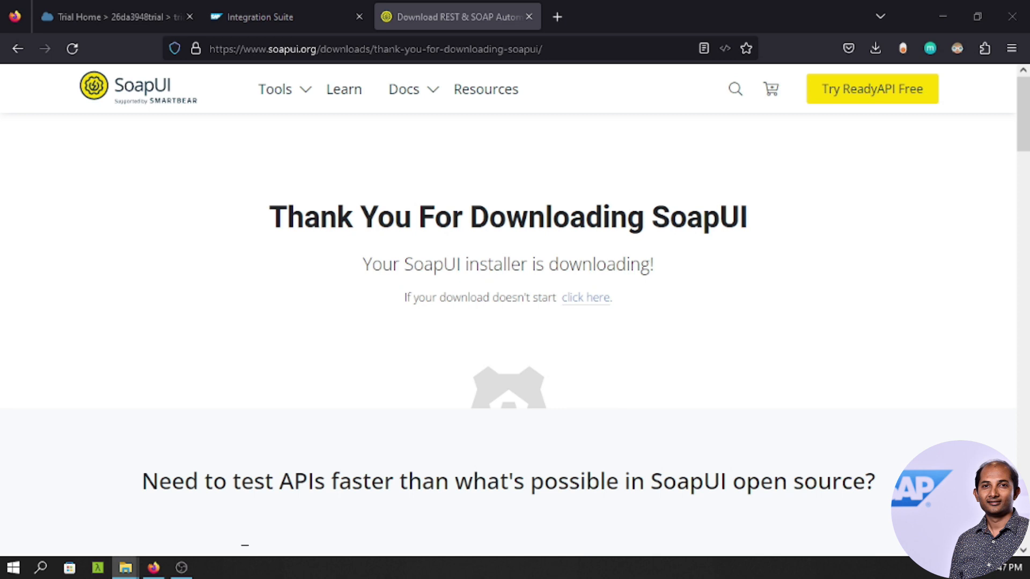
Allow the SoapUI installer to run and accept the default install folder.
{"action": "left_click_drag", "start_coordinate": [285, 122], "coordinate": [424, 129]}
{"action": "left_click", "coordinate": [438, 267]}
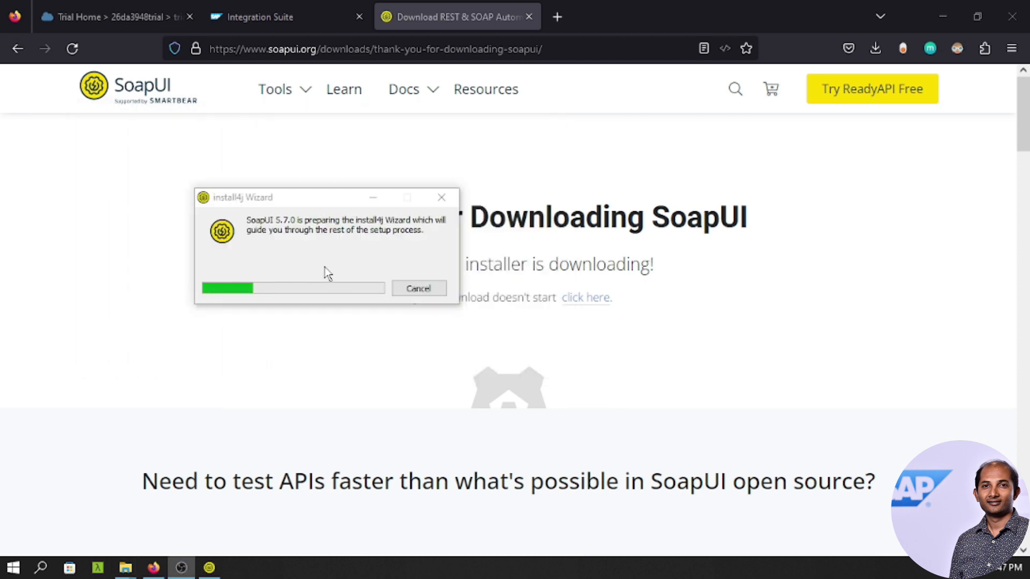
{"action": "left_click_drag", "start_coordinate": [311, 208], "coordinate": [483, 219]}
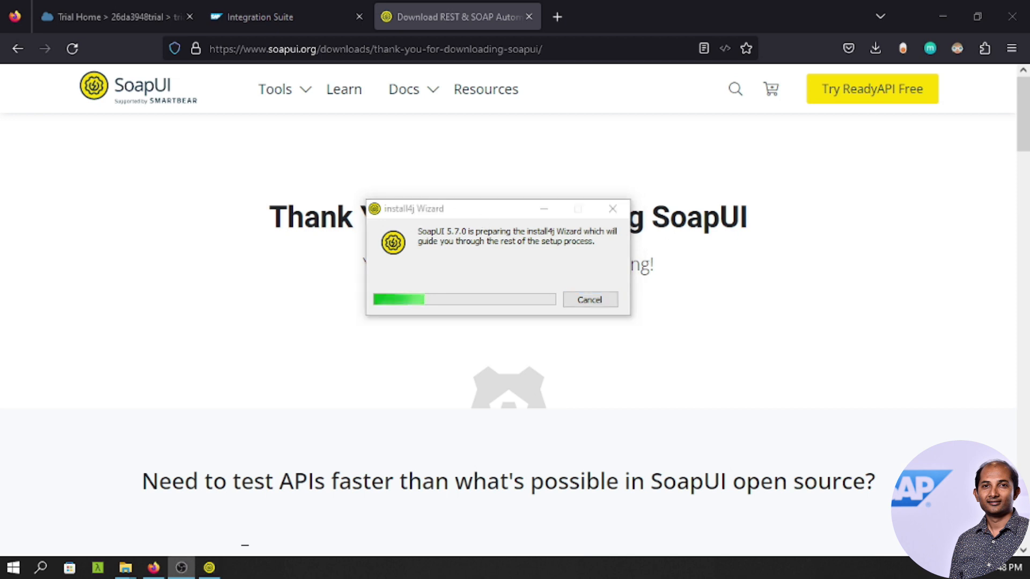
{"action": "left_click", "coordinate": [544, 412]}
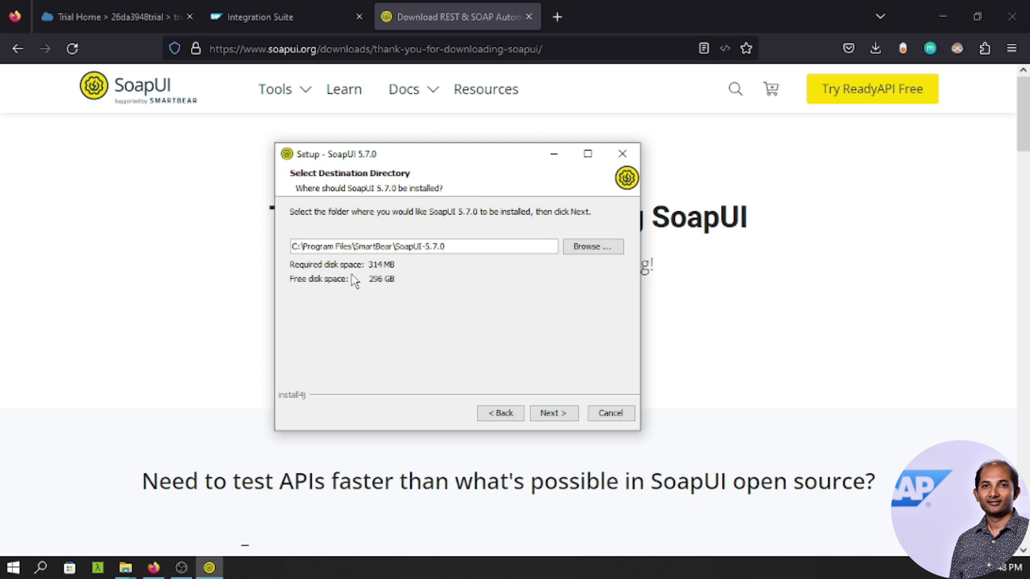
{"action": "left_click", "coordinate": [551, 419]}
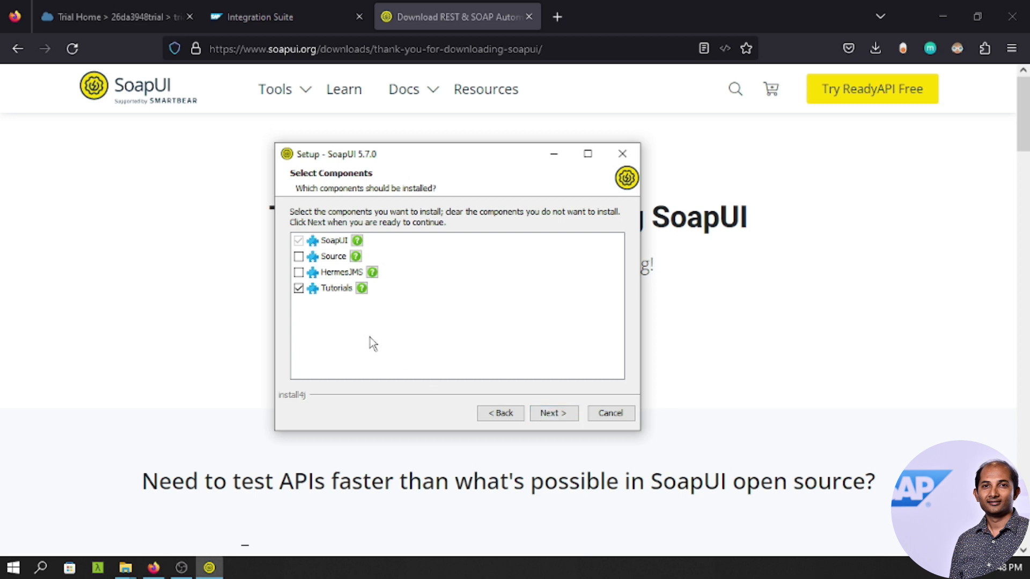
Exclude Tutorials, keep default Start Menu folder and tasks, and finish launching SoapUI 5.7.0.
{"action": "left_click", "coordinate": [299, 289]}
{"action": "left_click", "coordinate": [565, 420]}
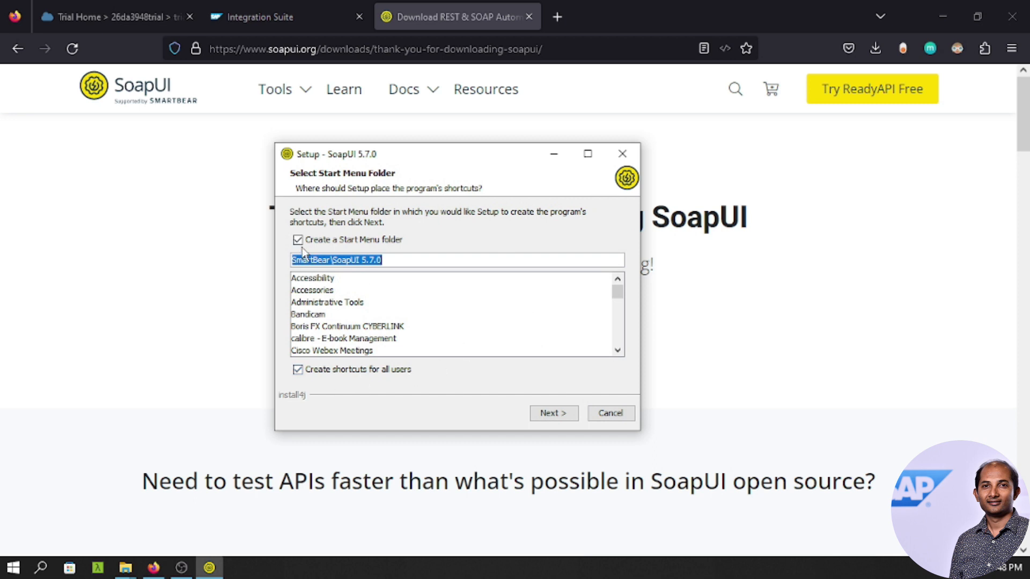
{"action": "left_click", "coordinate": [564, 416]}
{"action": "left_click", "coordinate": [552, 413]}
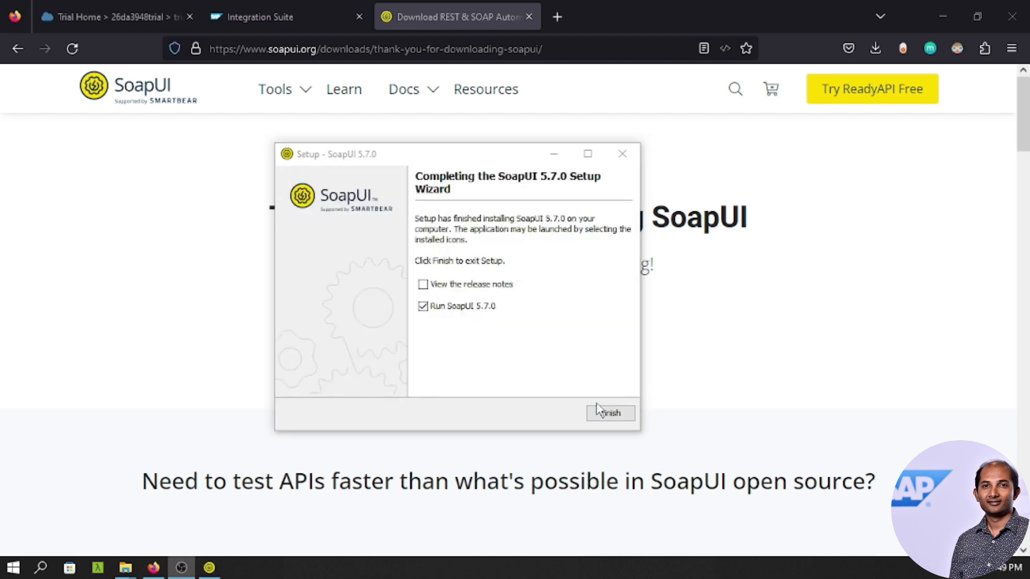
{"action": "left_click", "coordinate": [605, 412]}
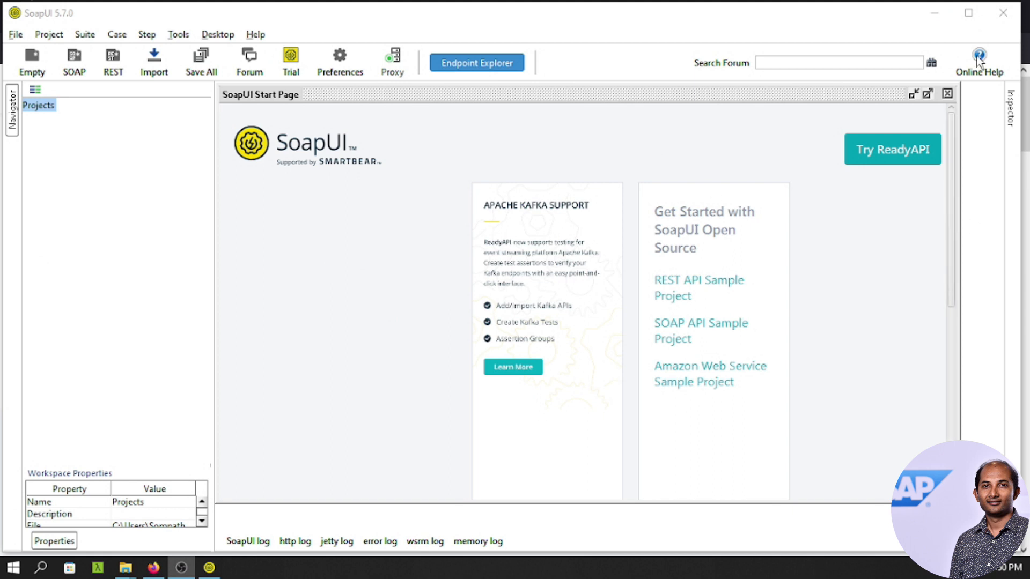
Maximize the SoapUI 5.7.0 window.
{"action": "left_click", "coordinate": [971, 22]}
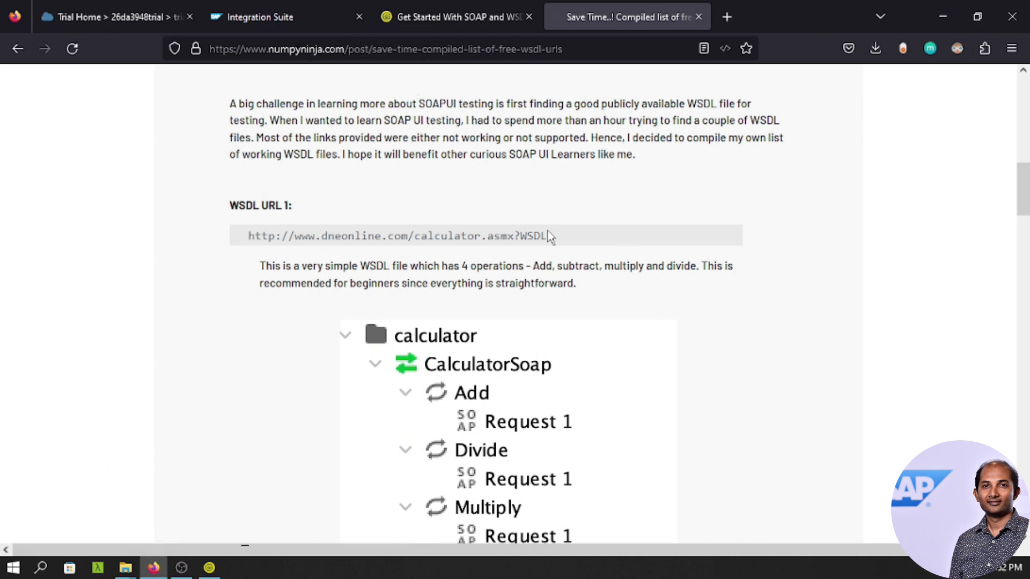
{"action": "left_click_drag", "start_coordinate": [549, 236], "coordinate": [250, 244]}
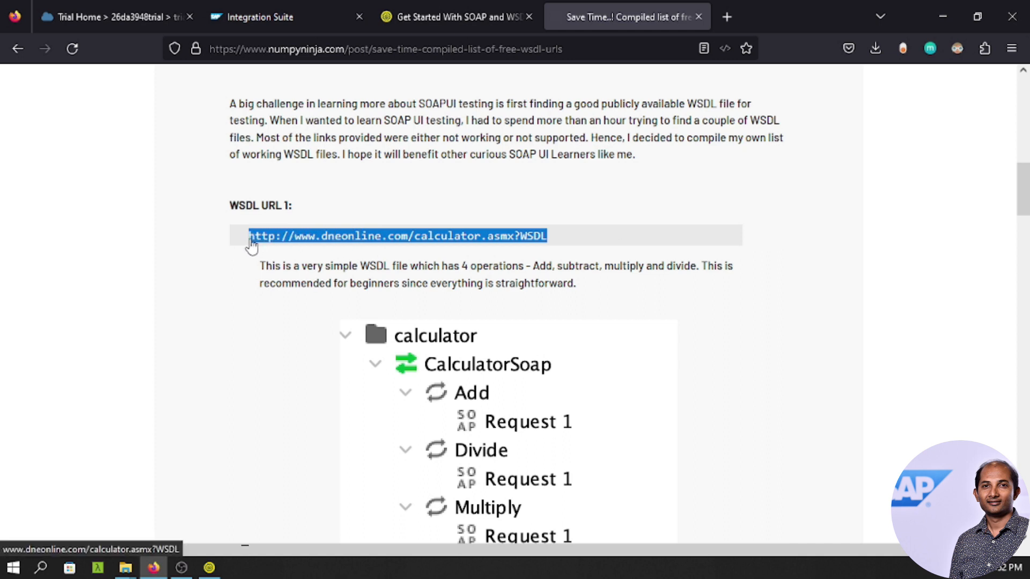
{"action": "key", "text": "ctrl+c"}
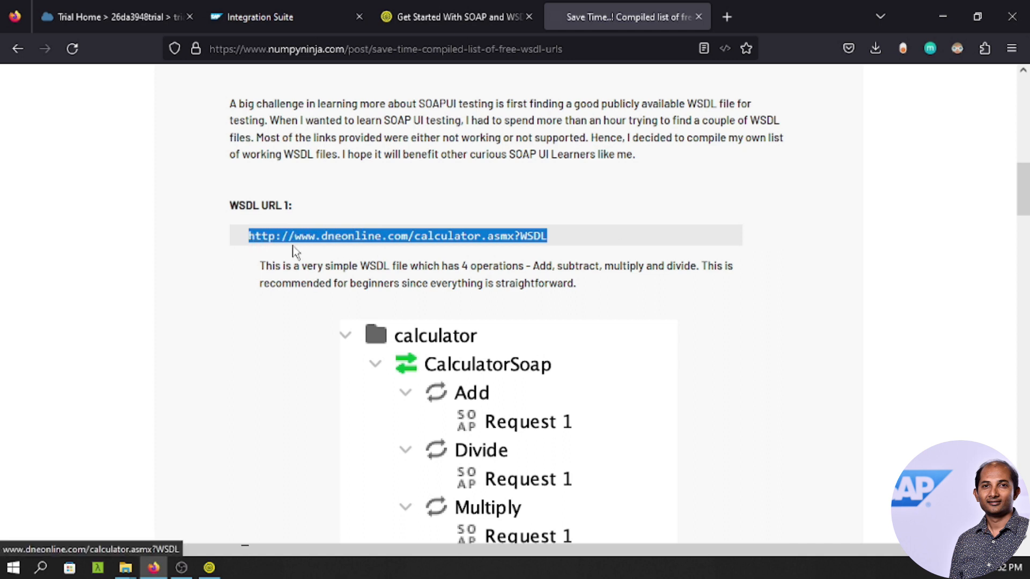
{"action": "left_click", "coordinate": [727, 17]}
{"action": "key", "text": "ctrl+v"}
{"action": "key", "text": "Return"}
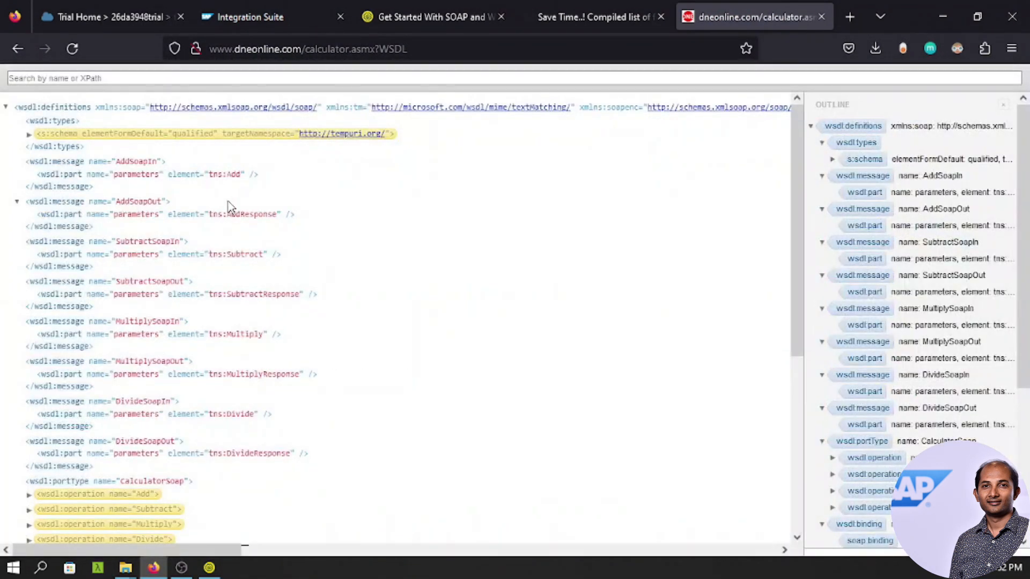
Capture the calculator.asmx request in DevTools Network and select its full XML response payload.
{"action": "key", "text": "F12"}
{"action": "left_click", "coordinate": [688, 76]}
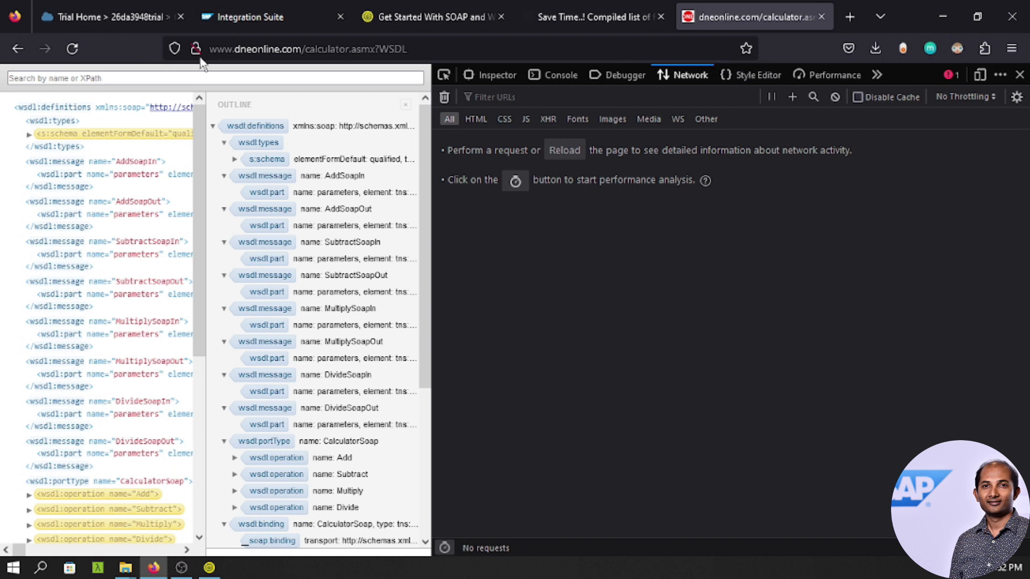
{"action": "left_click", "coordinate": [72, 48]}
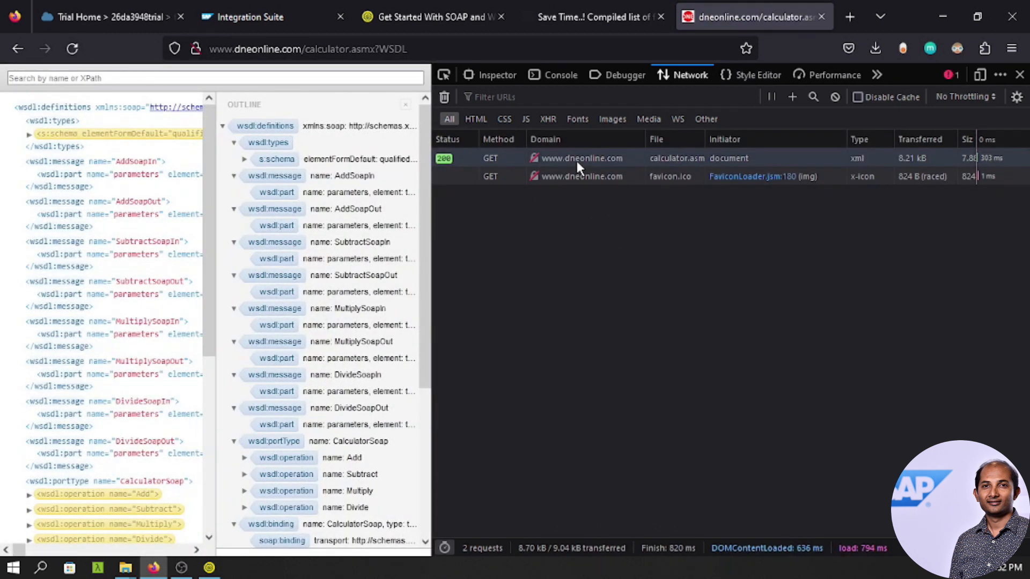
{"action": "left_click", "coordinate": [577, 160]}
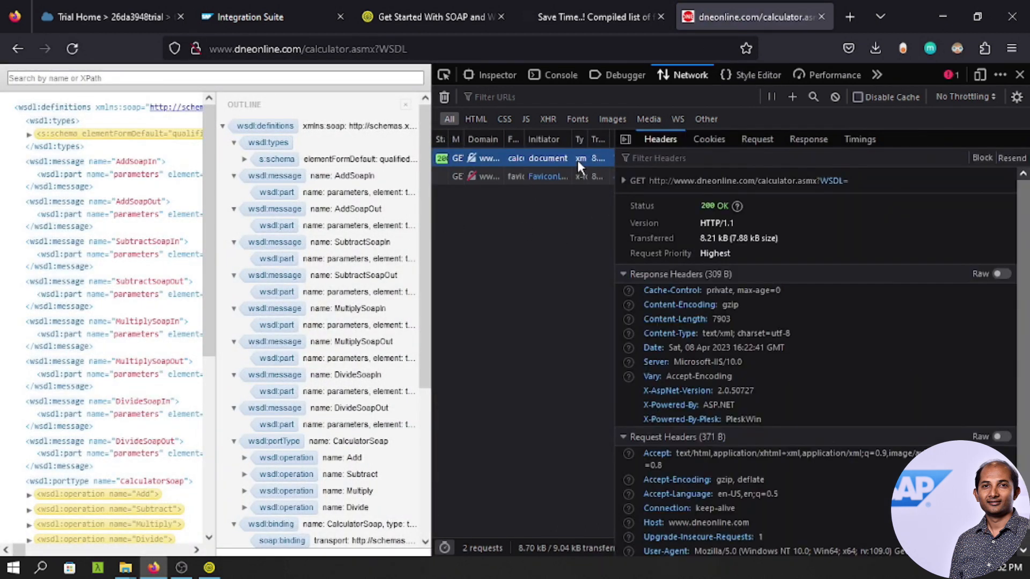
{"action": "left_click", "coordinate": [790, 138]}
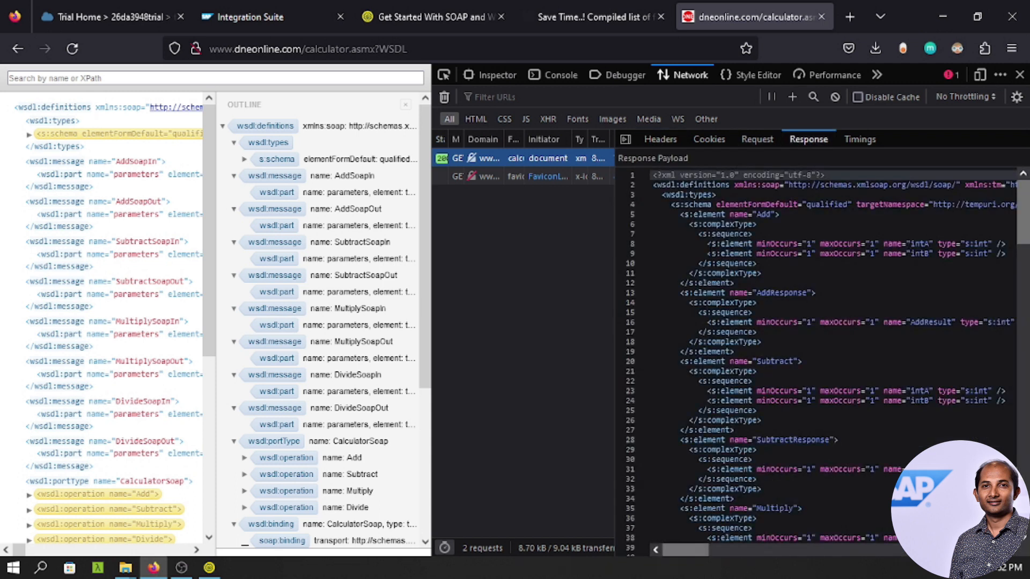
{"action": "left_click", "coordinate": [667, 224]}
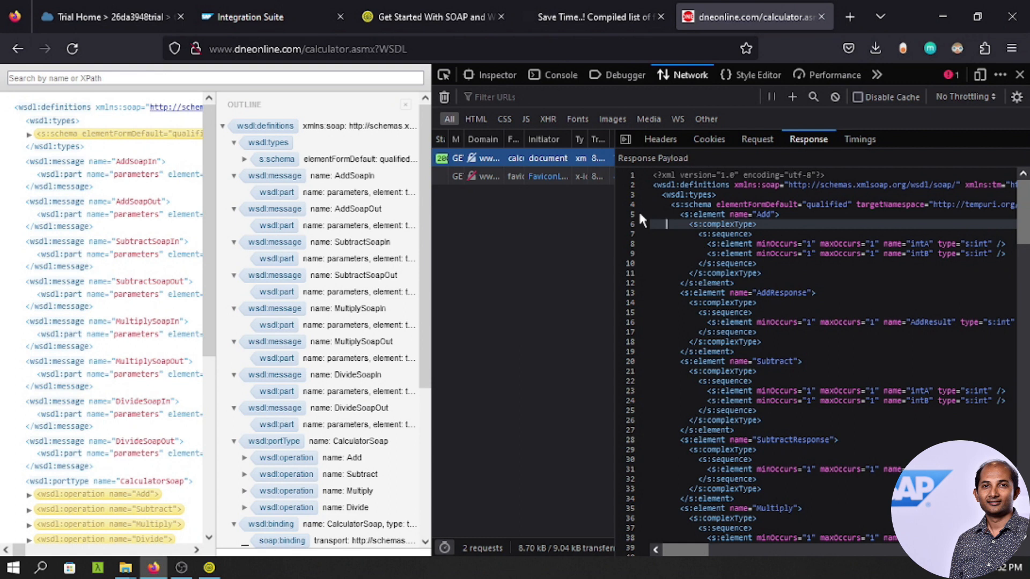
{"action": "left_click", "coordinate": [662, 214]}
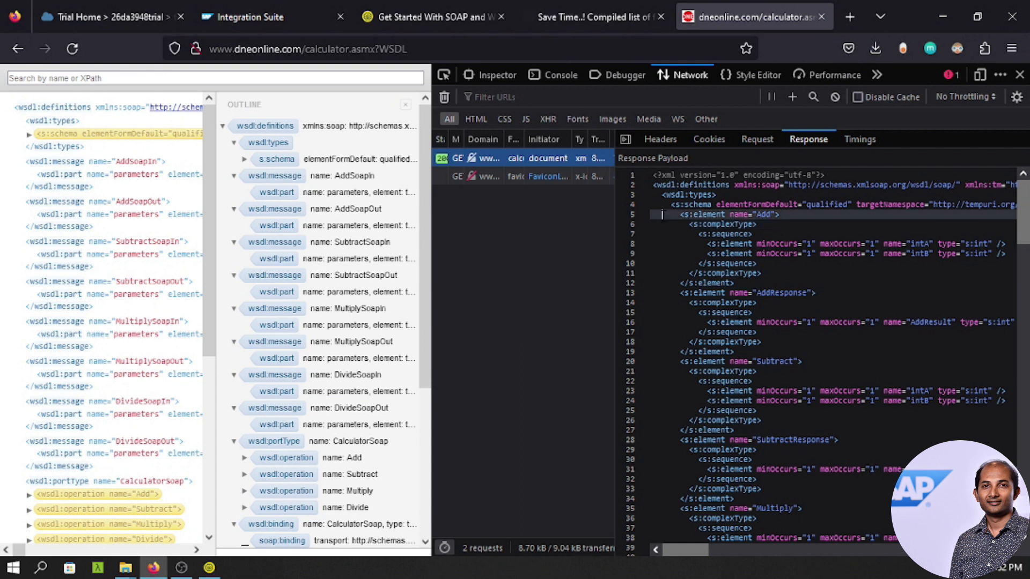
{"action": "left_click", "coordinate": [803, 350]}
{"action": "key", "text": "ctrl+a"}
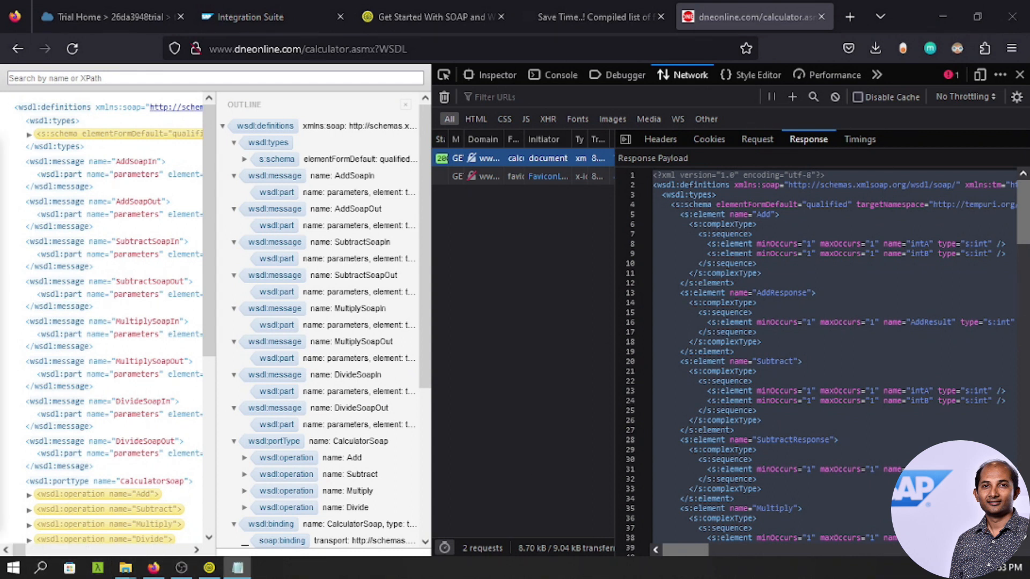
Create SOAP project 'demo' using samplewsdl.wsdl from the Downloads folder.
{"action": "left_click", "coordinate": [210, 568]}
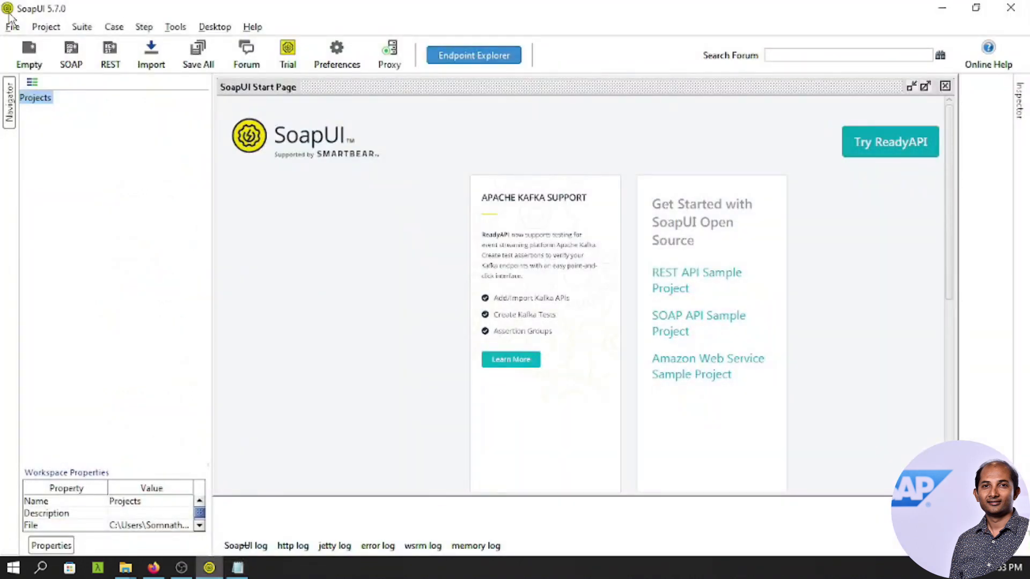
{"action": "left_click", "coordinate": [71, 52]}
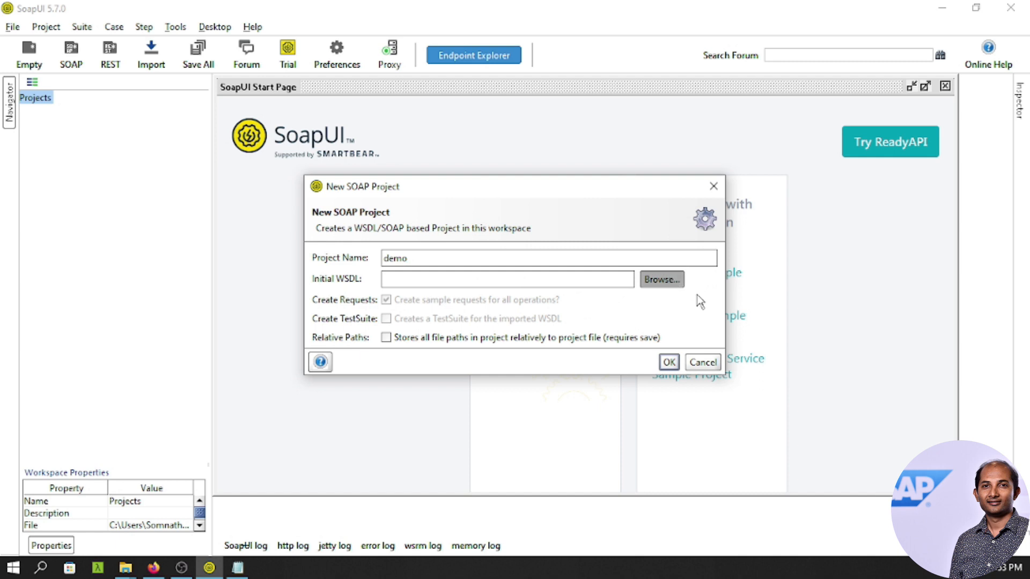
{"action": "left_click", "coordinate": [580, 184]}
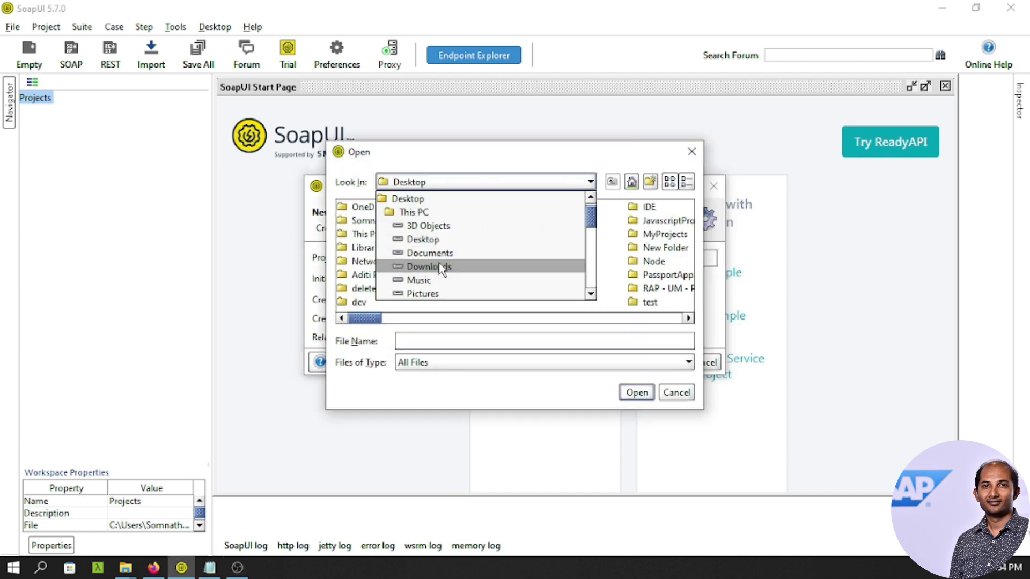
{"action": "left_click", "coordinate": [441, 265]}
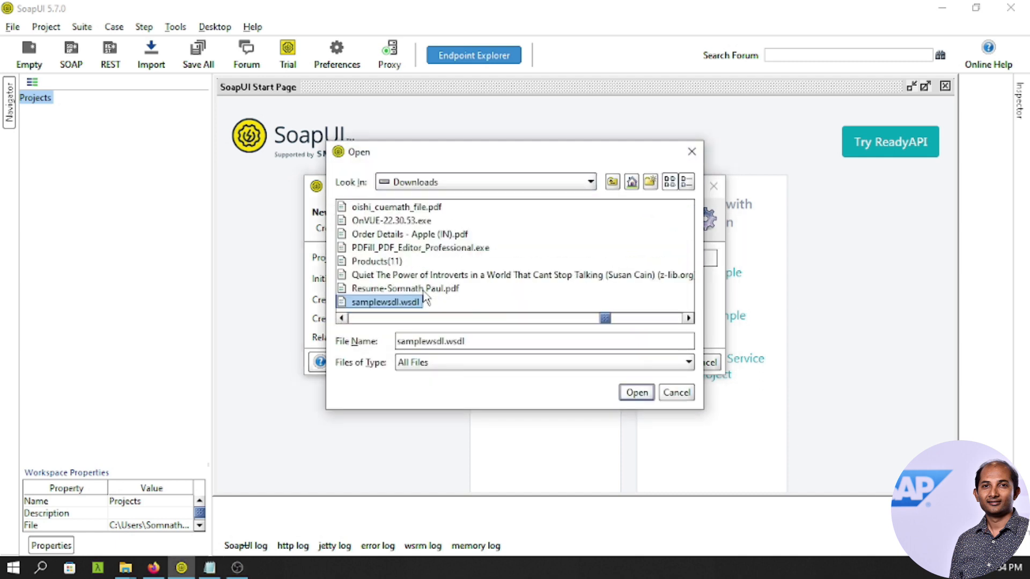
{"action": "left_click", "coordinate": [637, 393]}
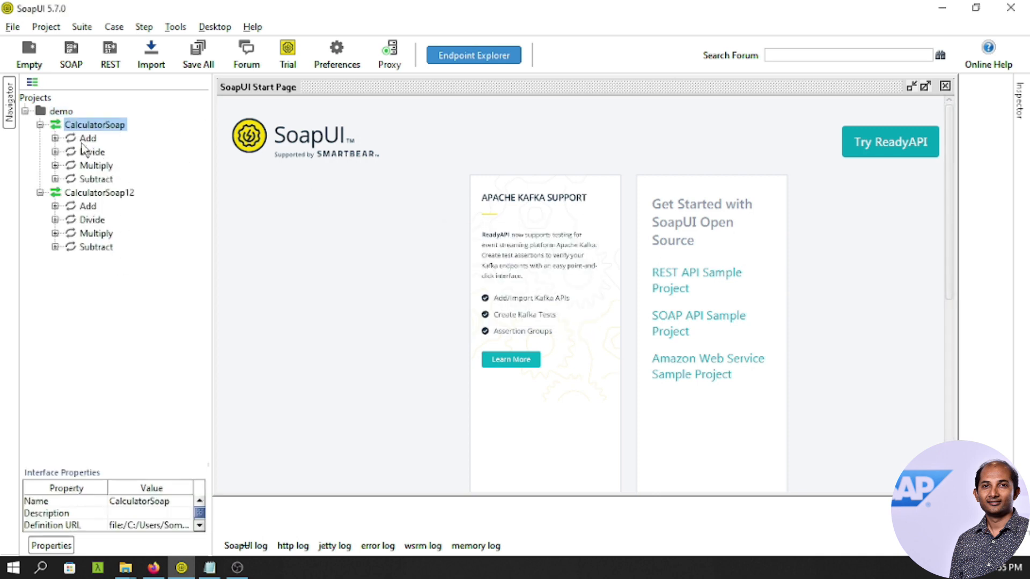
Open the Add operation's Request 1 and set intA to 10 and intB to 5.
{"action": "left_click", "coordinate": [55, 138]}
{"action": "double_click", "coordinate": [106, 152]}
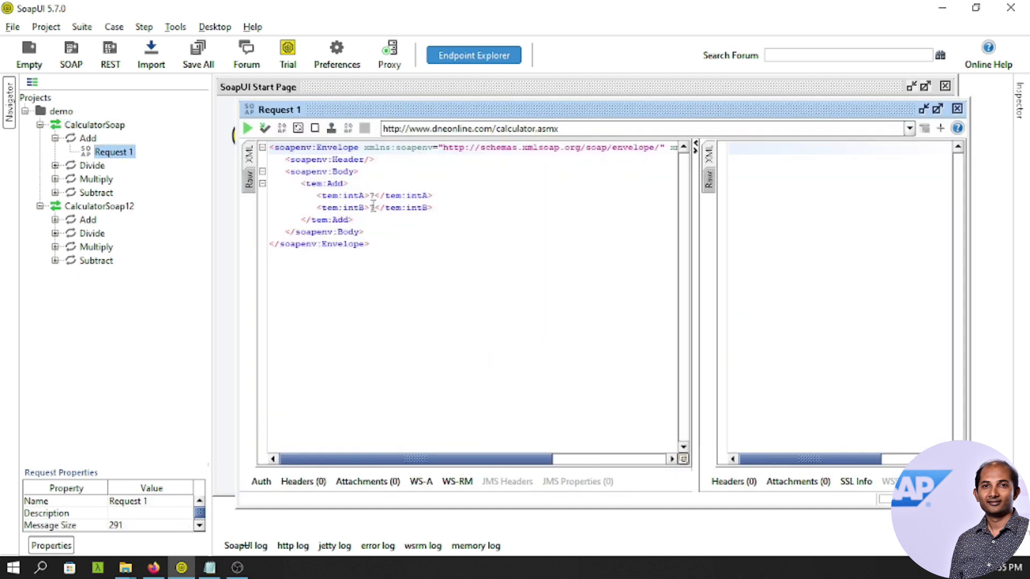
{"action": "left_click", "coordinate": [374, 195]}
{"action": "key", "text": "BackSpace"}
{"action": "type", "text": "10"}
{"action": "left_click", "coordinate": [377, 208]}
{"action": "key", "text": "BackSpace"}
{"action": "type", "text": "5</tem:intB>"}
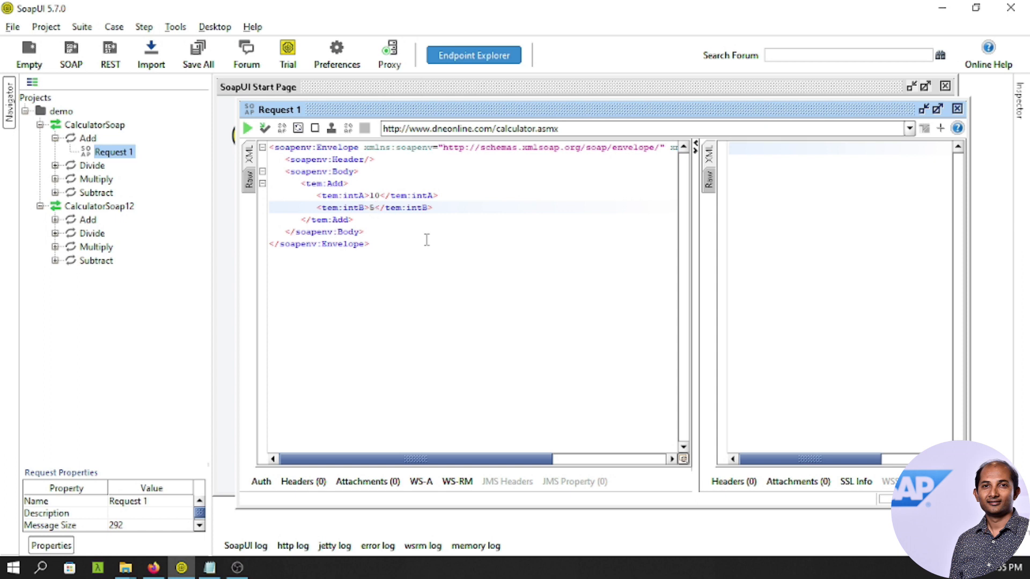
Submit the request and view the formatted XML response showing AddResult 15.
{"action": "left_click", "coordinate": [247, 130]}
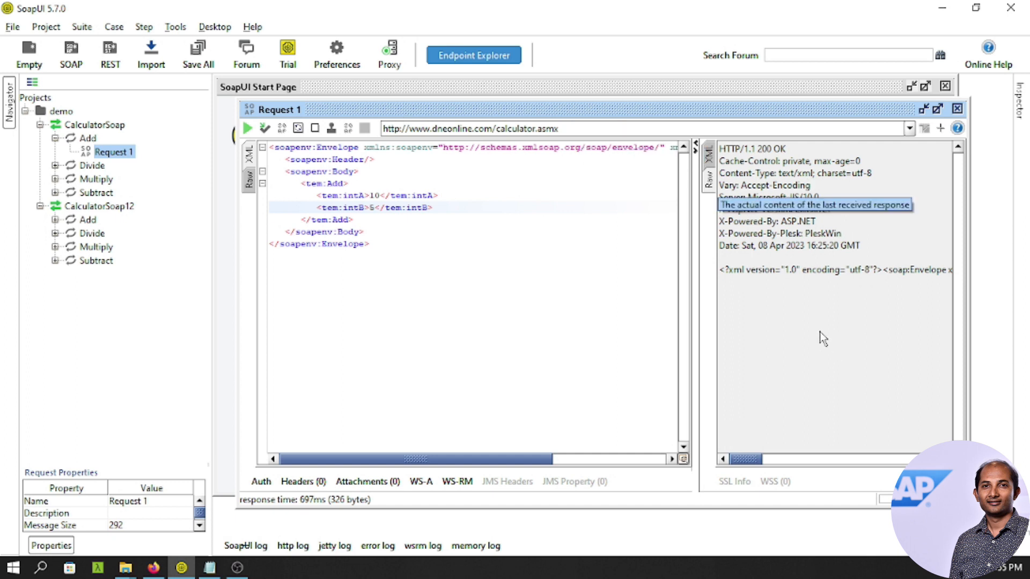
{"action": "left_click_drag", "start_coordinate": [698, 206], "coordinate": [579, 203]}
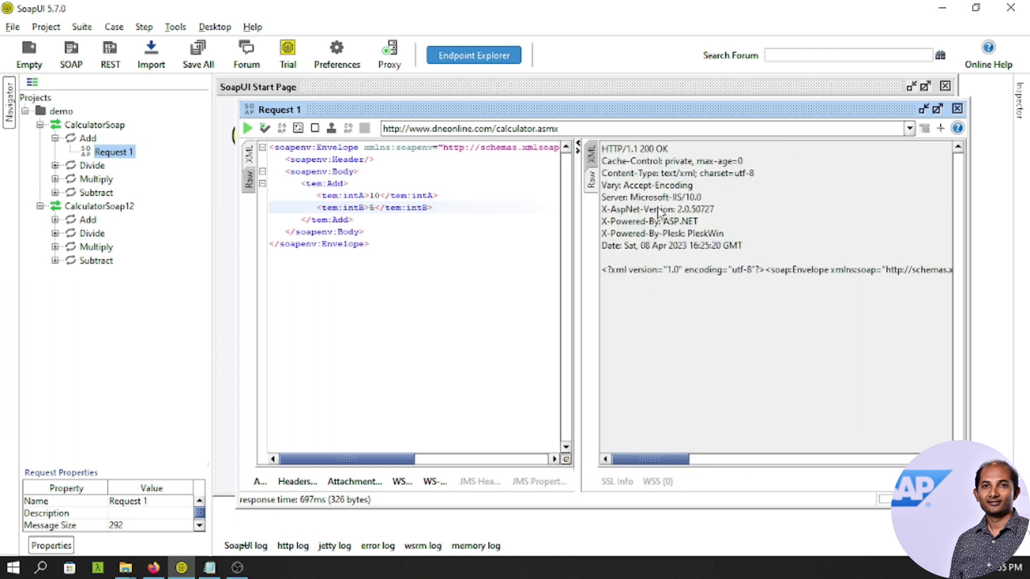
{"action": "left_click", "coordinate": [592, 157]}
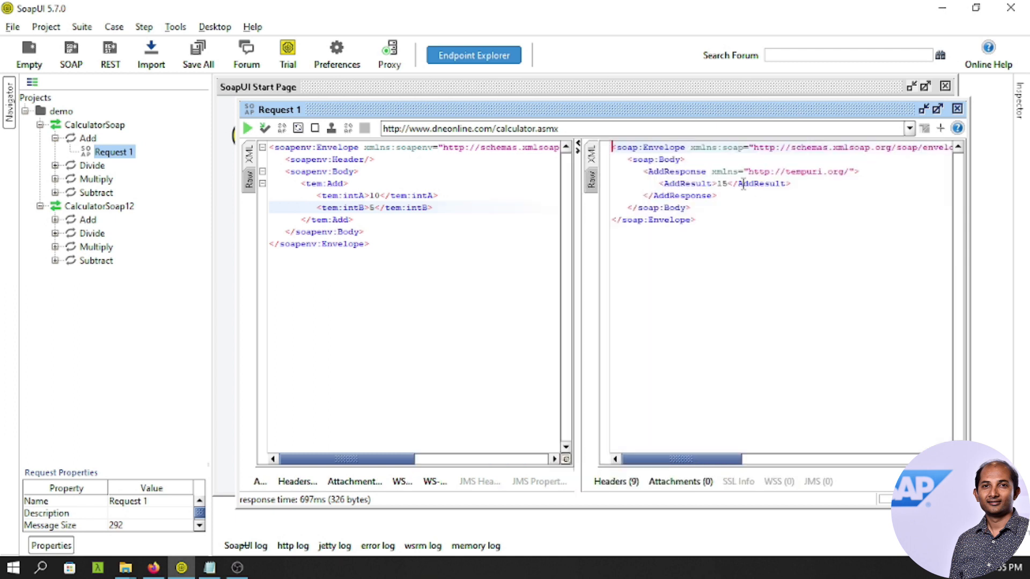
{"action": "double_click", "coordinate": [722, 183]}
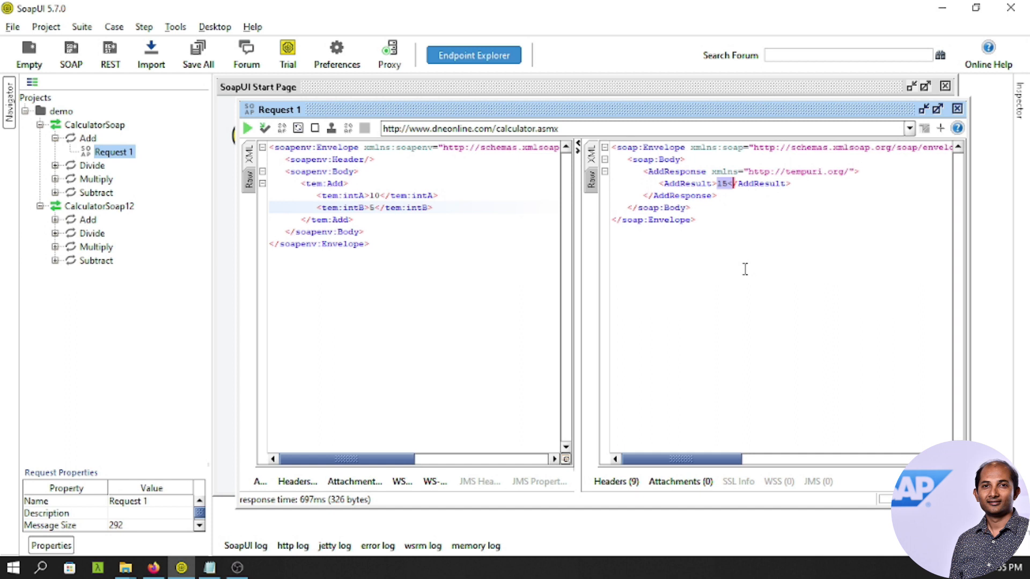
{"action": "left_click_drag", "start_coordinate": [736, 221], "coordinate": [611, 161]}
{"action": "left_click", "coordinate": [769, 216]}
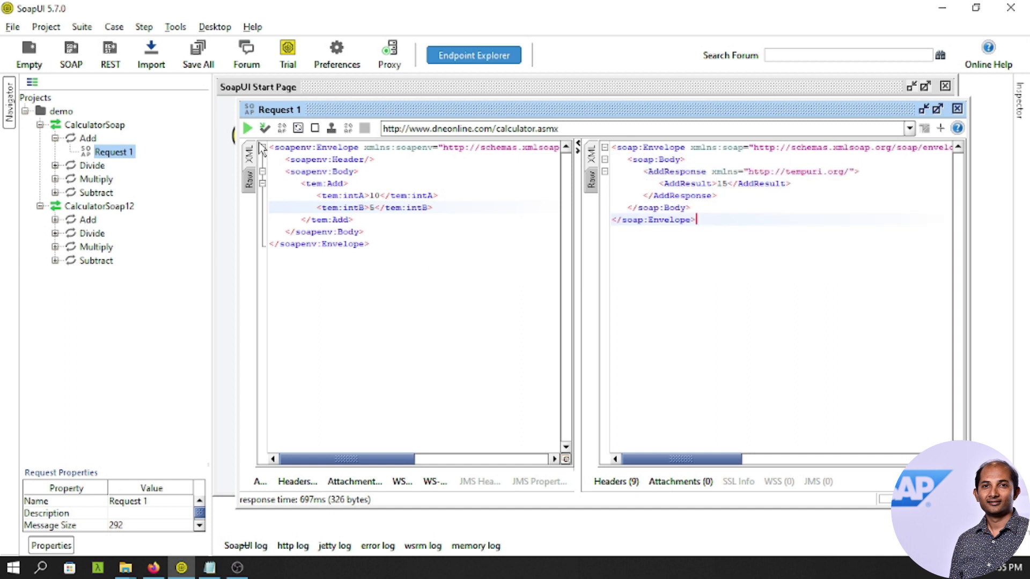
Change intA to 12 and resend, getting AddResult 17 in the XML response.
{"action": "left_click", "coordinate": [375, 196]}
{"action": "key", "text": "Delete"}
{"action": "type", "text": "2"}
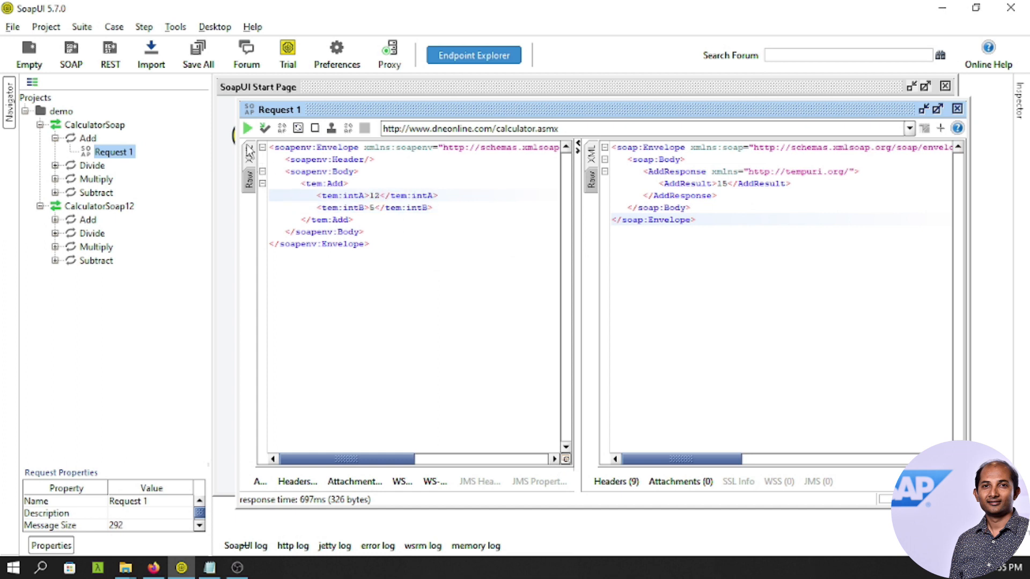
{"action": "left_click", "coordinate": [247, 129]}
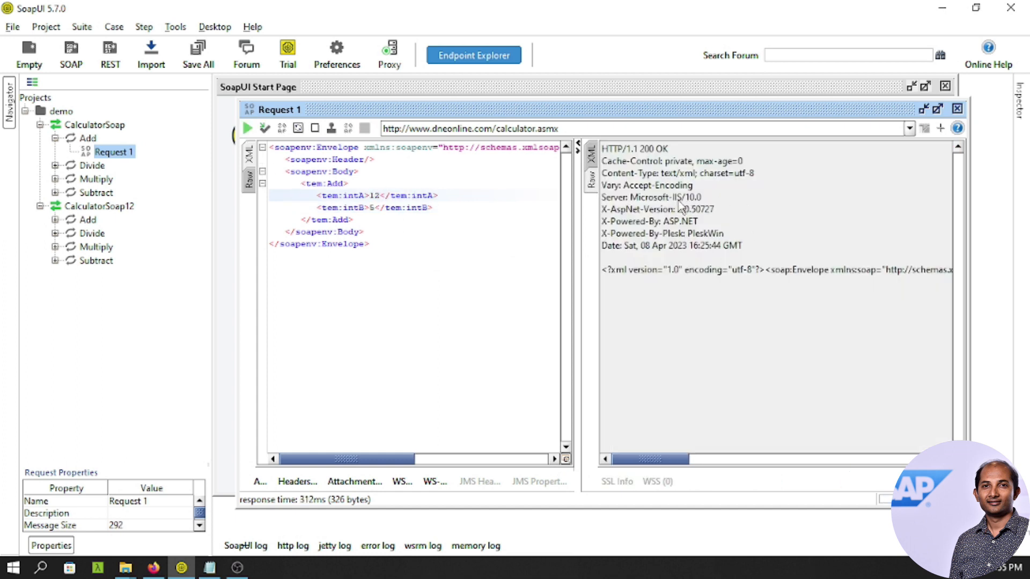
{"action": "left_click", "coordinate": [591, 159]}
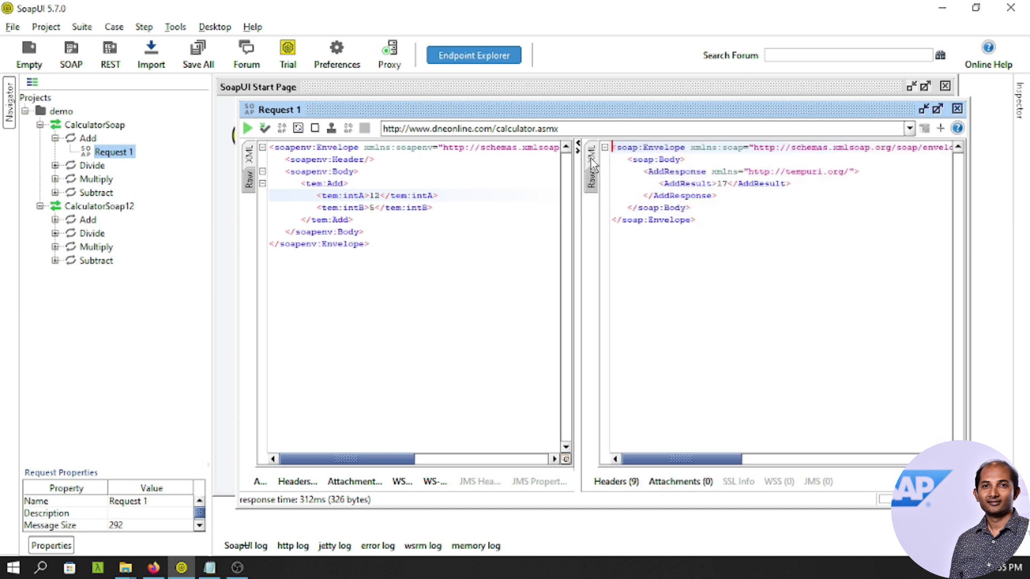
{"action": "left_click", "coordinate": [732, 184]}
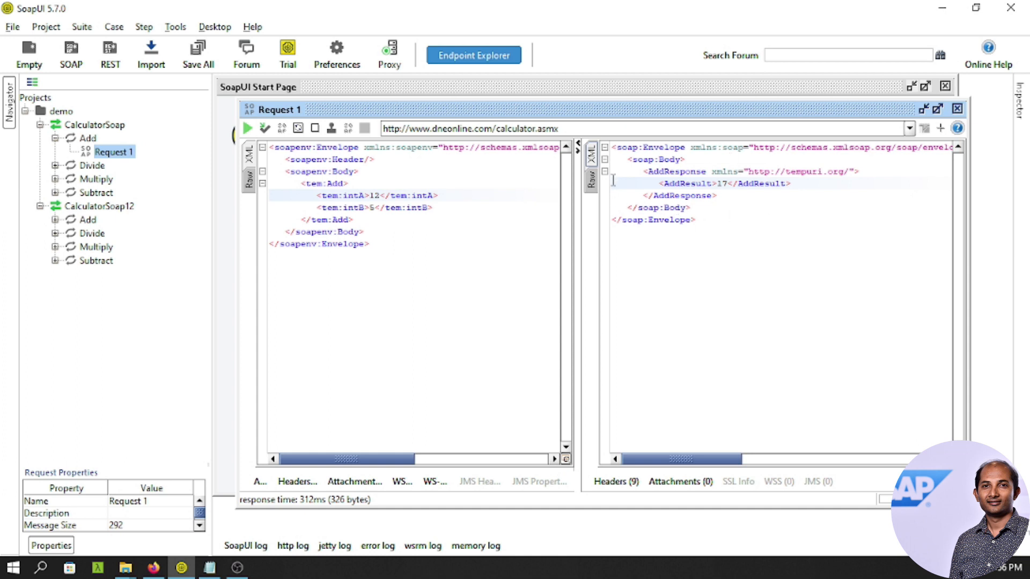
Inspect the raw response's HTTP 200 OK status line and XML payload, then return to XML view.
{"action": "left_click", "coordinate": [590, 180]}
{"action": "left_click_drag", "start_coordinate": [614, 149], "coordinate": [700, 248]}
{"action": "left_click_drag", "start_coordinate": [608, 269], "coordinate": [953, 271]}
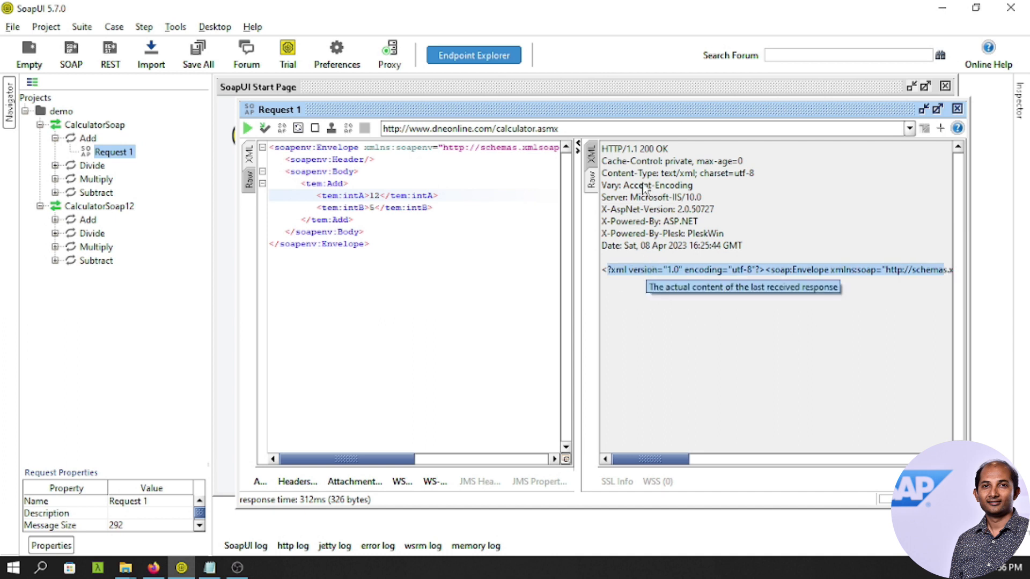
{"action": "left_click", "coordinate": [591, 156]}
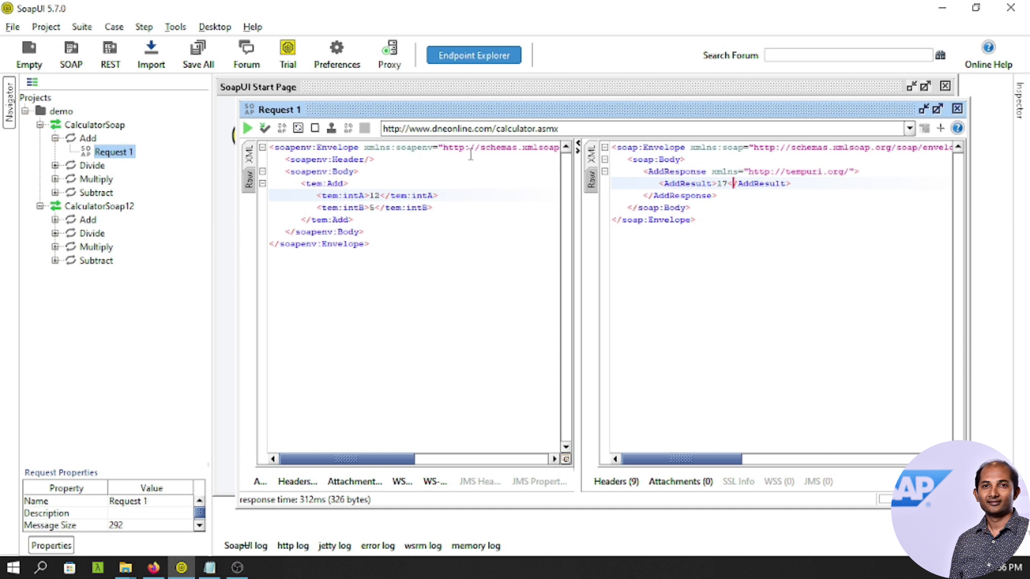
Copy the iFlow endpoint URL from Integration Suite in Firefox and return to SoapUI.
{"action": "left_click", "coordinate": [164, 571]}
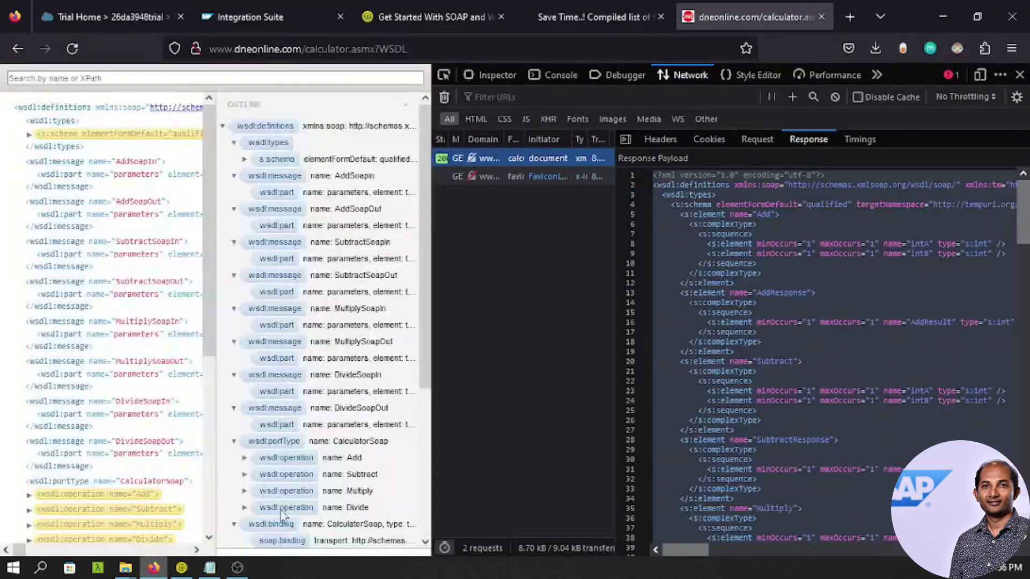
{"action": "left_click", "coordinate": [276, 24]}
{"action": "left_click", "coordinate": [980, 313]}
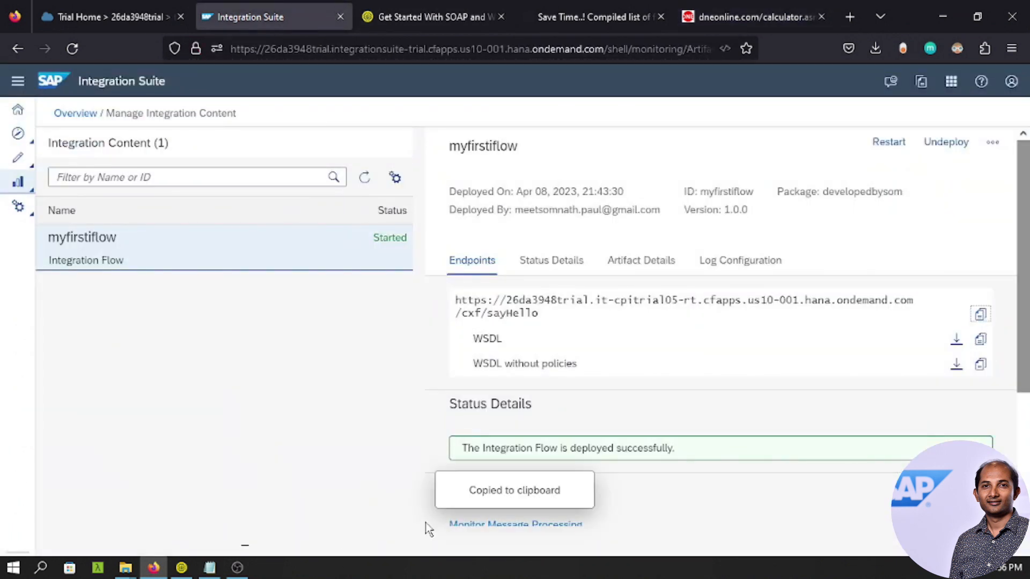
{"action": "left_click", "coordinate": [181, 567]}
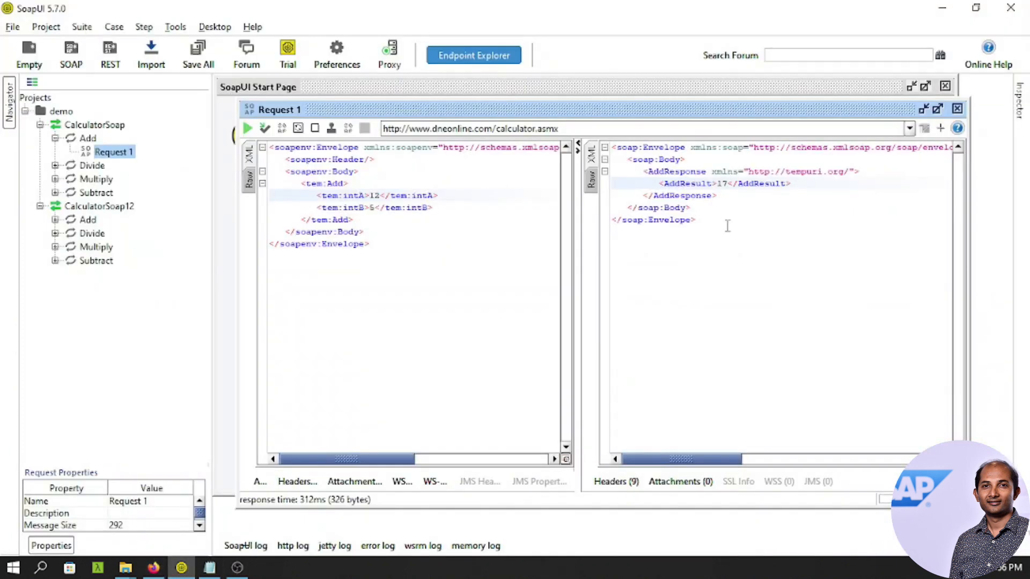
Add the pasted /cxf/sayHello iFlow URL as a new CalculatorSoap endpoint.
{"action": "left_click", "coordinate": [910, 129]}
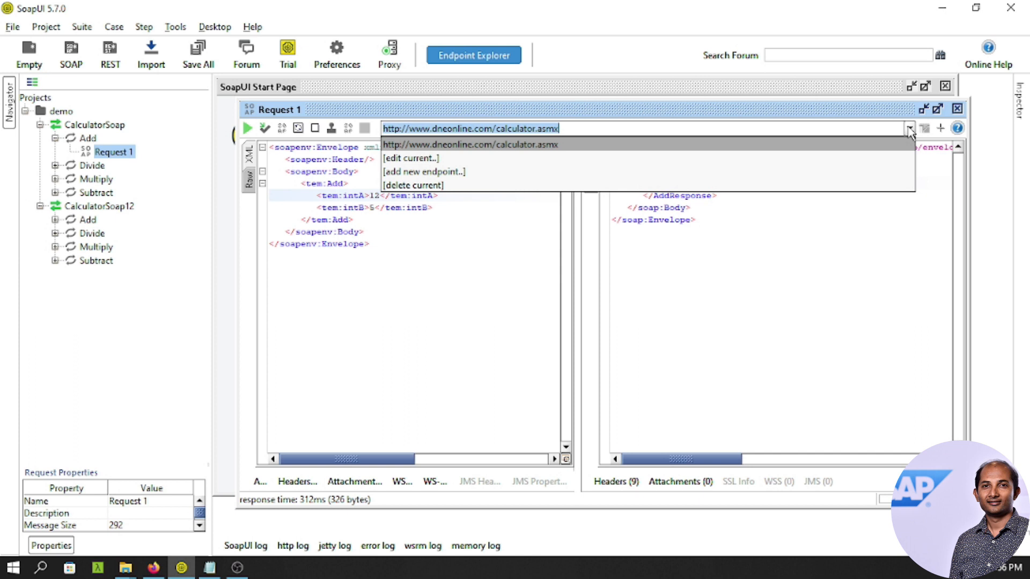
{"action": "left_click", "coordinate": [424, 173]}
{"action": "key", "text": "ctrl+v"}
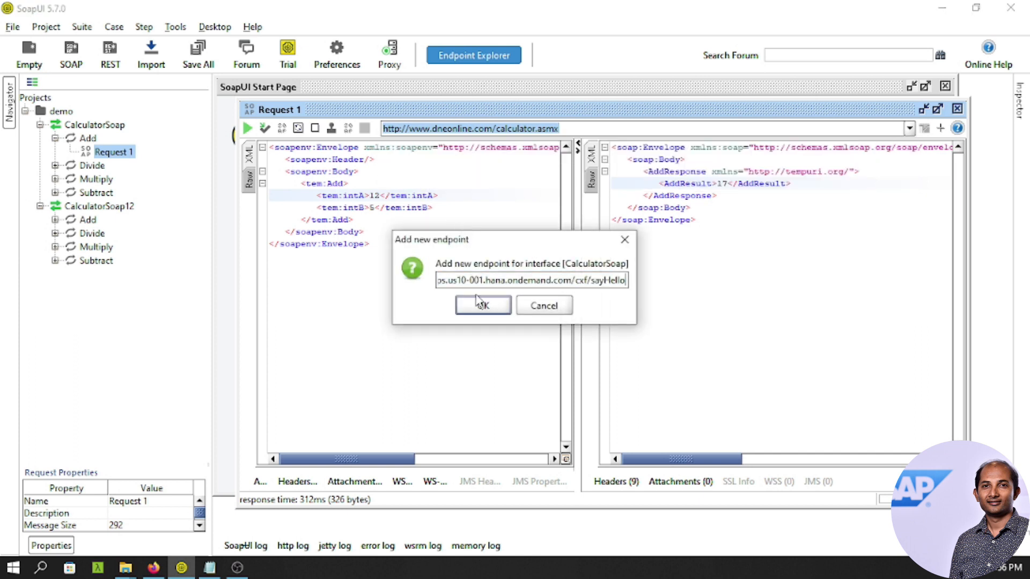
{"action": "left_click", "coordinate": [483, 304]}
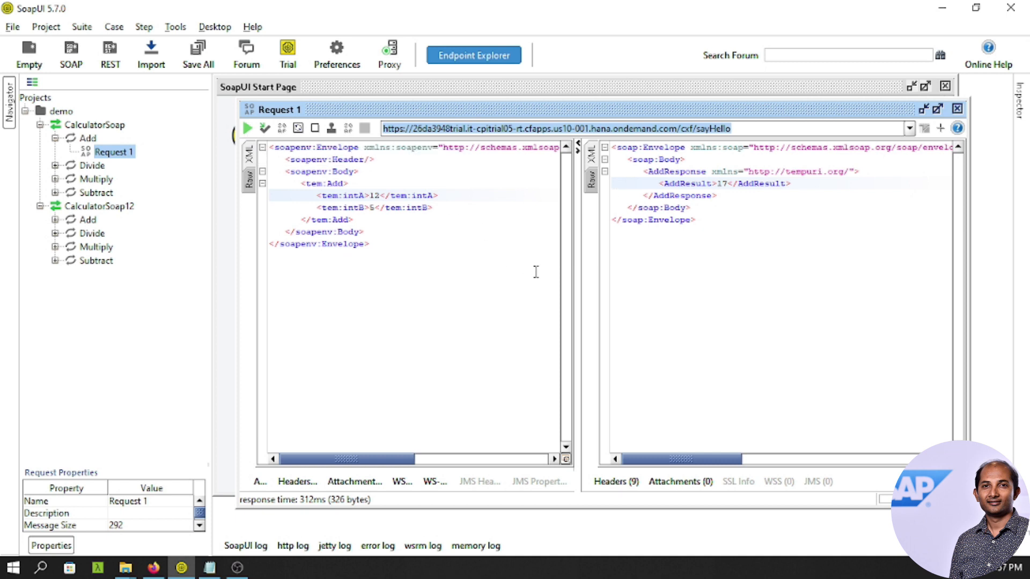
Add Basic authorization to Request 1 and enter the SAP account's e-mail as username.
{"action": "left_click", "coordinate": [260, 483]}
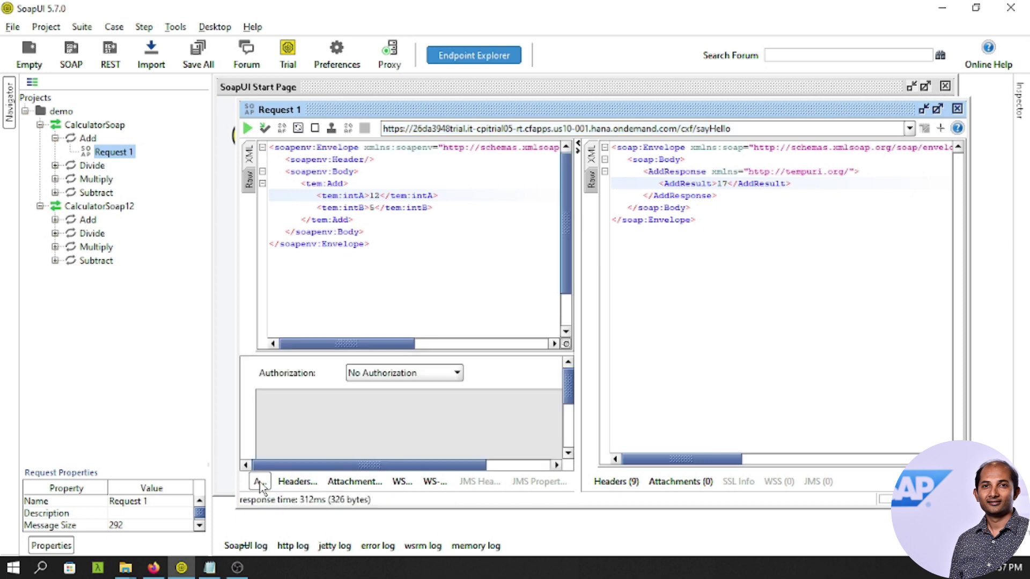
{"action": "left_click", "coordinate": [445, 375]}
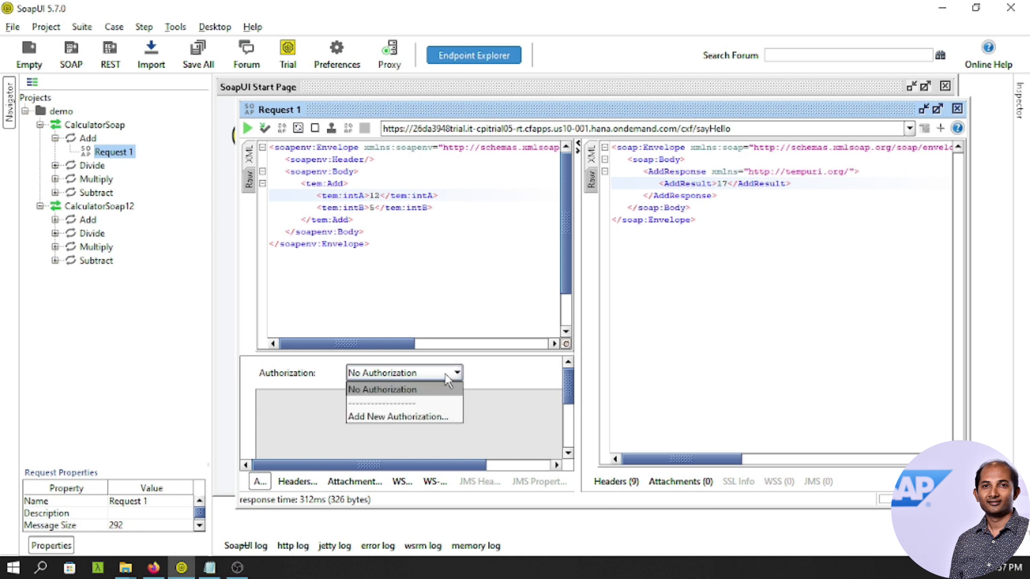
{"action": "left_click", "coordinate": [416, 418]}
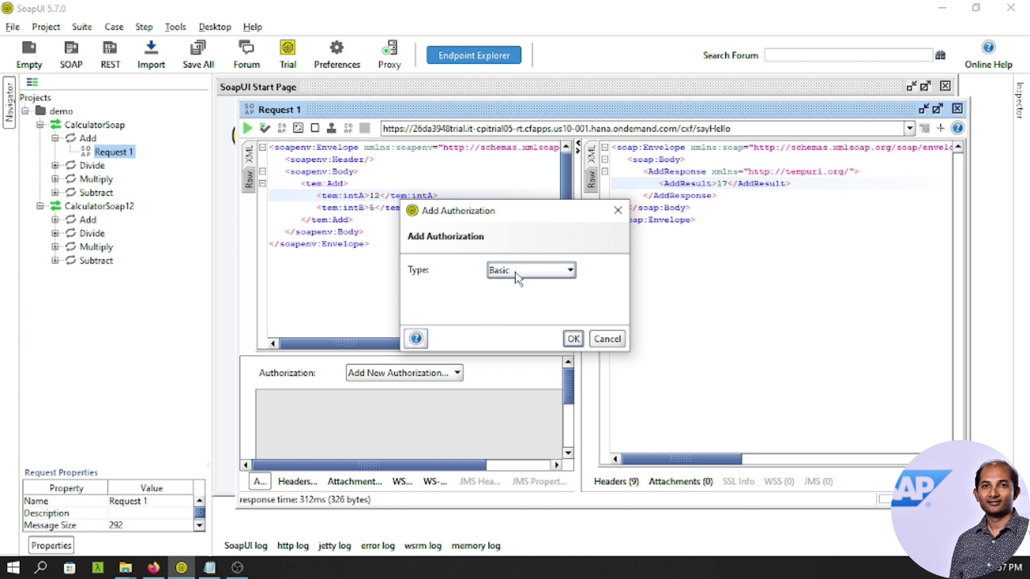
{"action": "left_click", "coordinate": [573, 339]}
{"action": "left_click", "coordinate": [442, 413]}
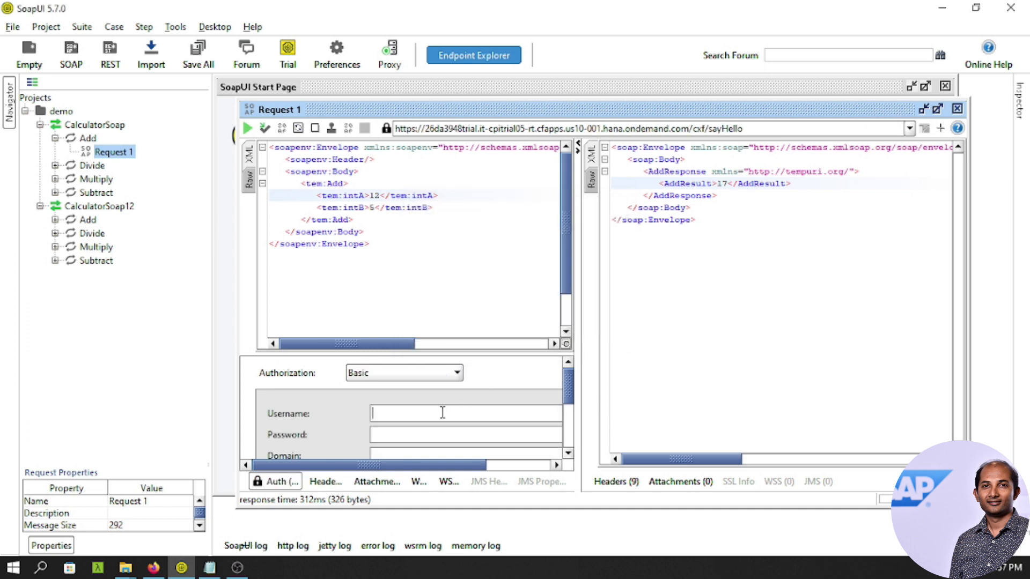
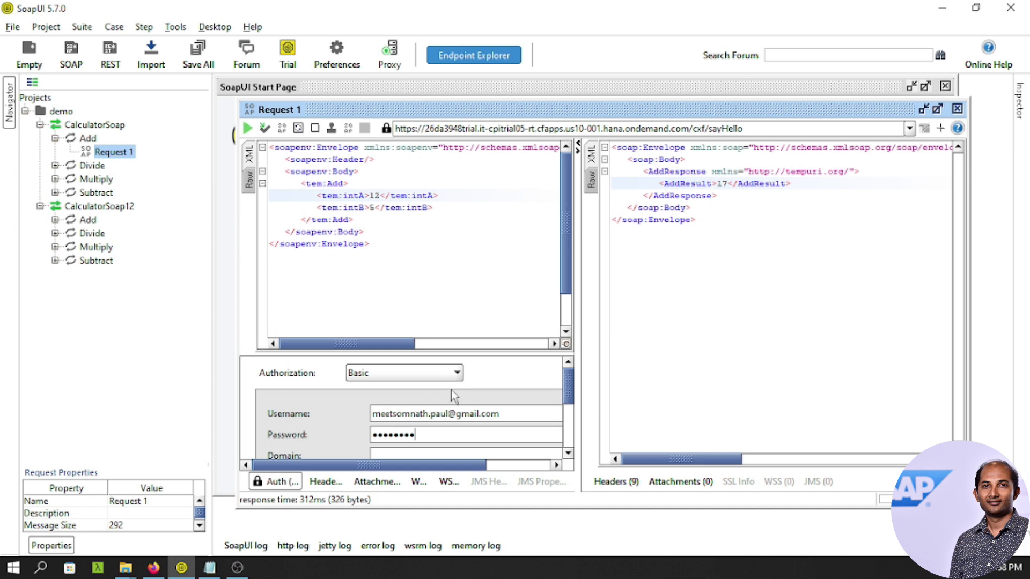
Send the request to the iFlow, correcting the Basic auth password between resends until it returns 403 Forbidden.
{"action": "left_click", "coordinate": [247, 130]}
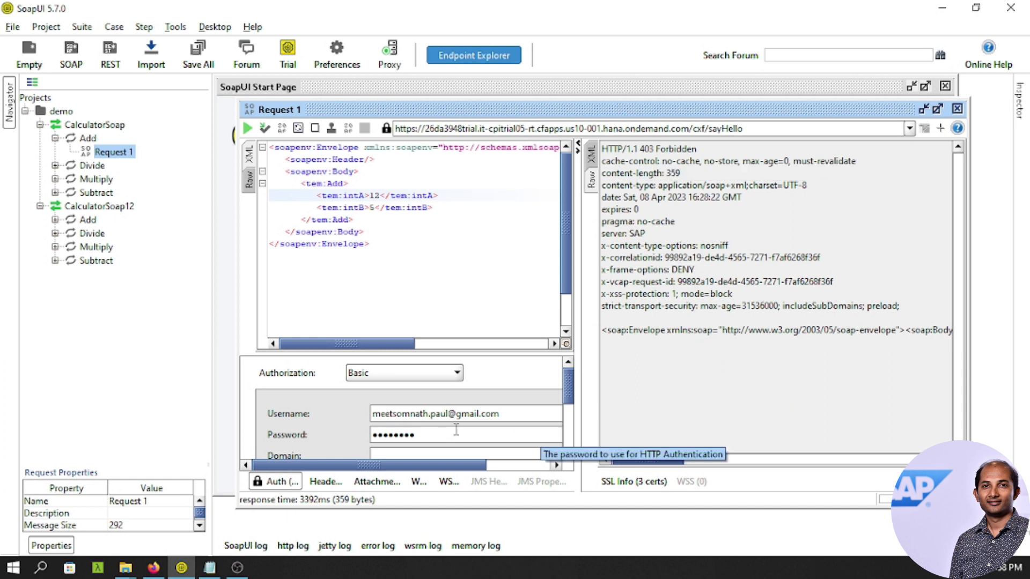
{"action": "left_click", "coordinate": [435, 435]}
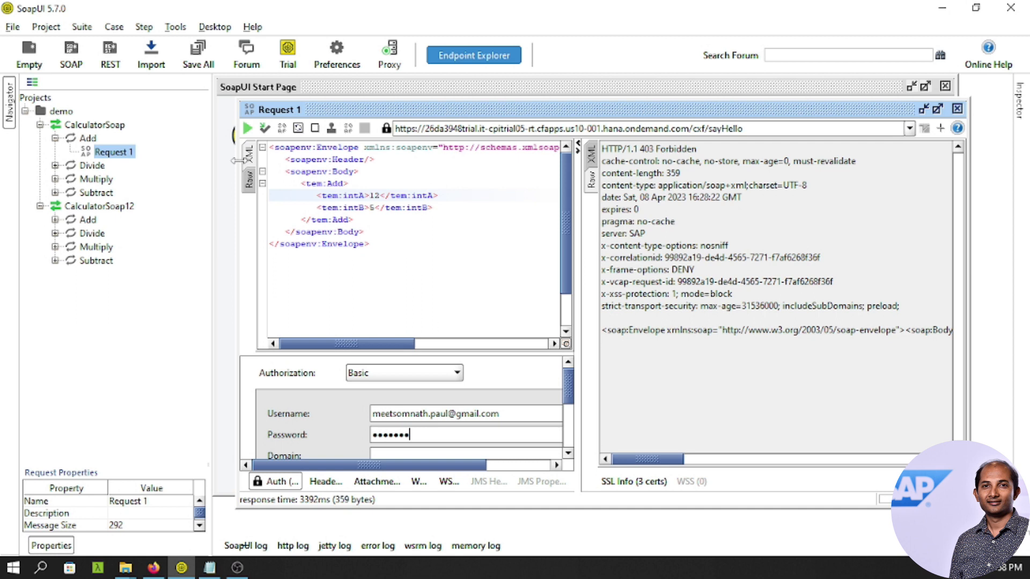
{"action": "left_click", "coordinate": [248, 129]}
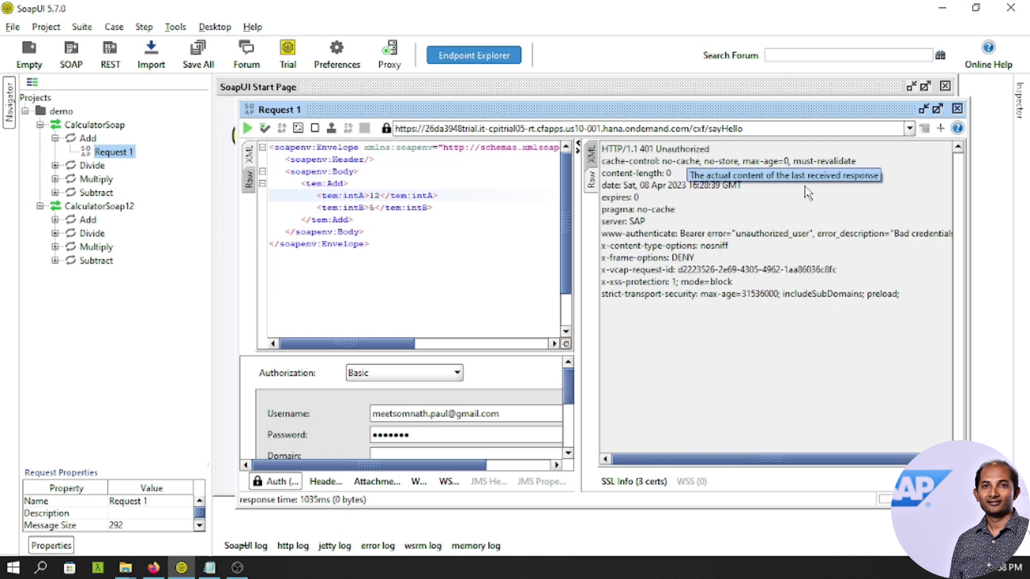
{"action": "left_click", "coordinate": [492, 431]}
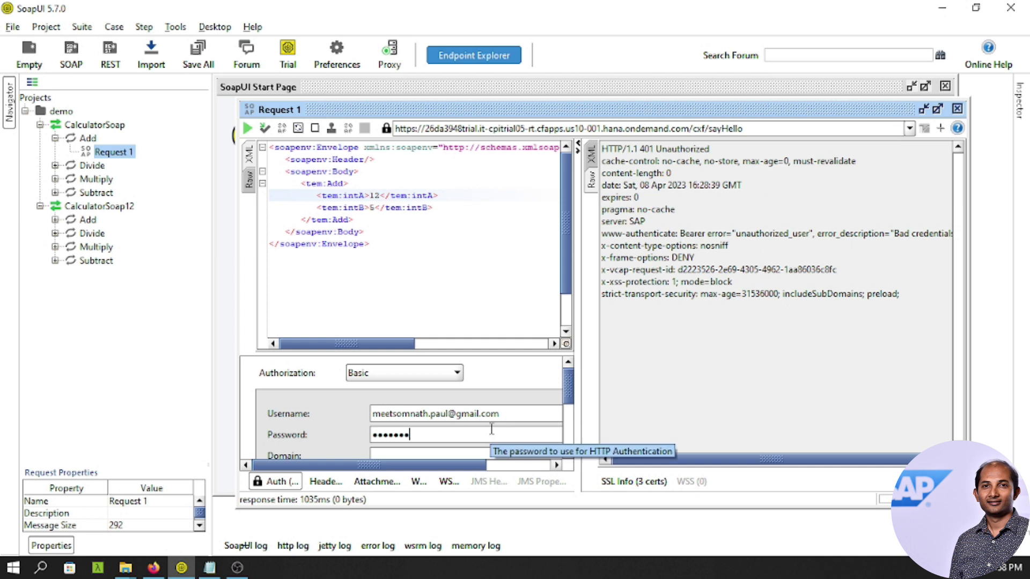
{"action": "left_click", "coordinate": [247, 130]}
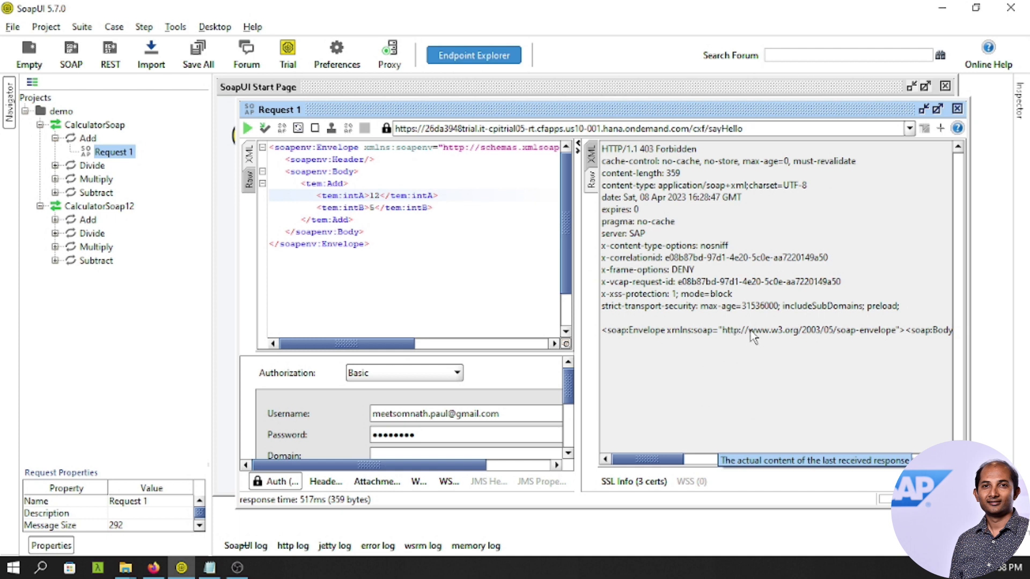
Open the trial subaccount's Role Collections in SAP BTP Cockpit and load the full list.
{"action": "left_click", "coordinate": [154, 568]}
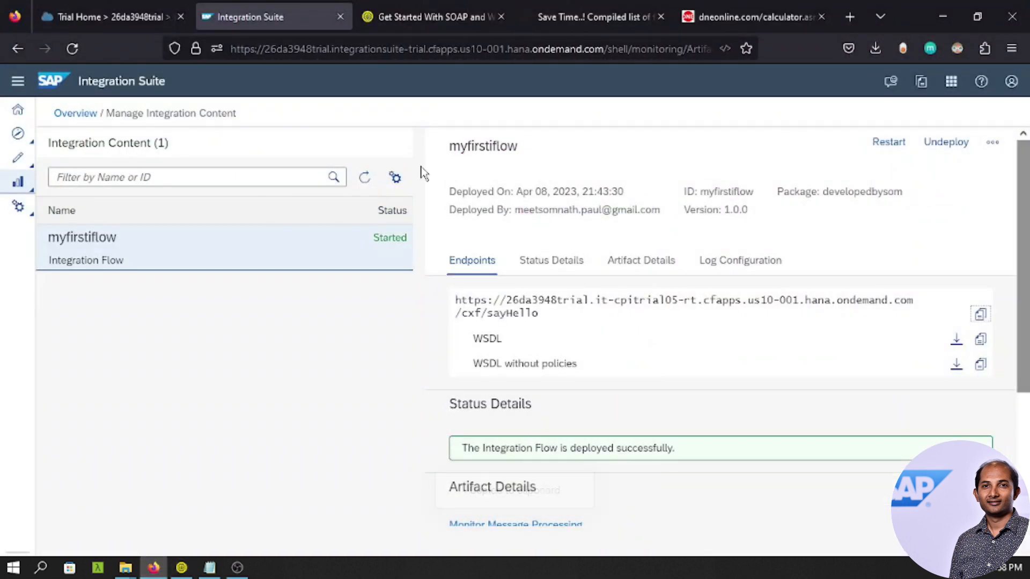
{"action": "left_click", "coordinate": [116, 17]}
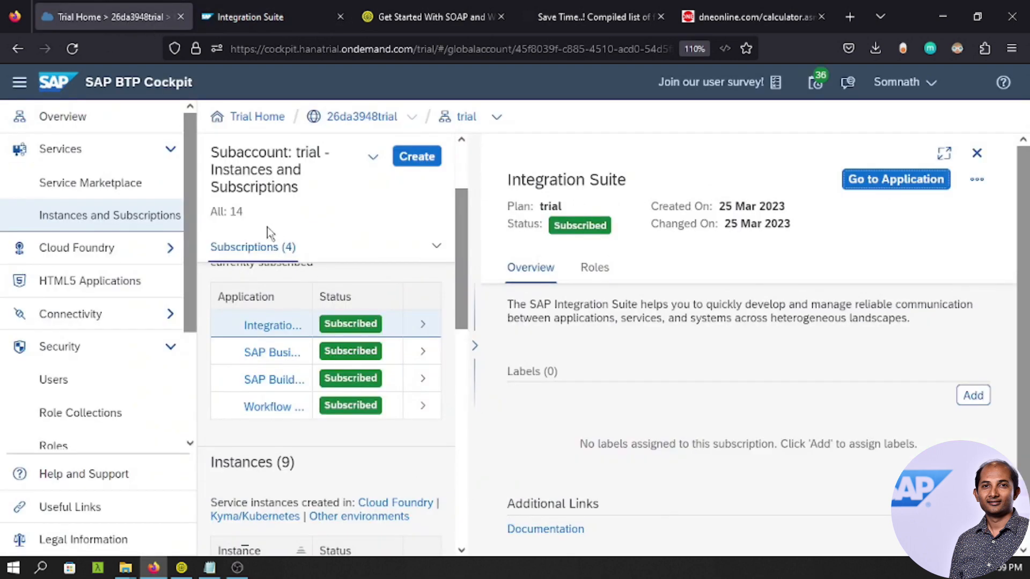
{"action": "scroll", "coordinate": [158, 353], "scroll_direction": "down", "scroll_amount": 3}
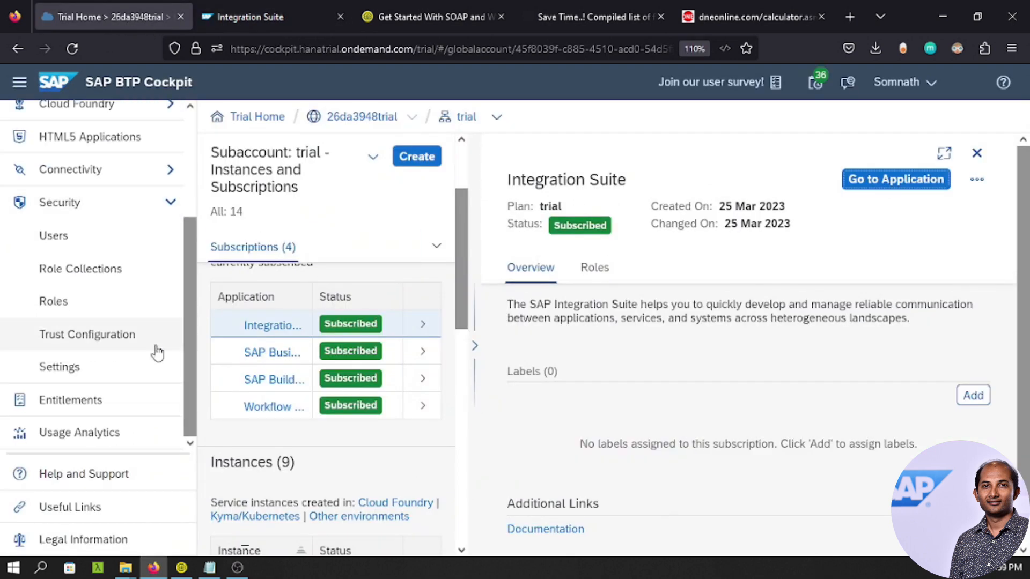
{"action": "left_click", "coordinate": [75, 270]}
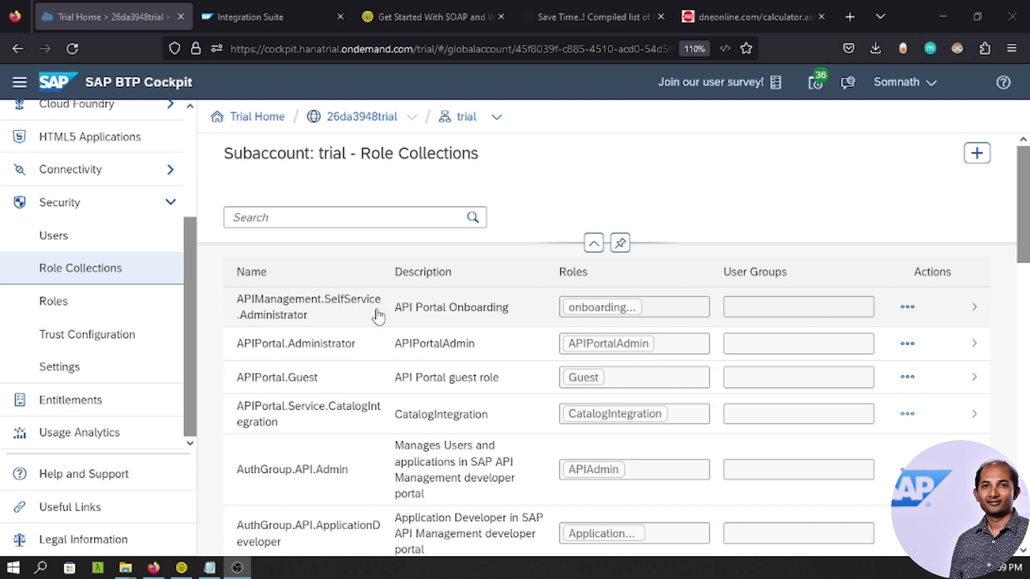
{"action": "scroll", "coordinate": [468, 345], "scroll_direction": "down", "scroll_amount": 5}
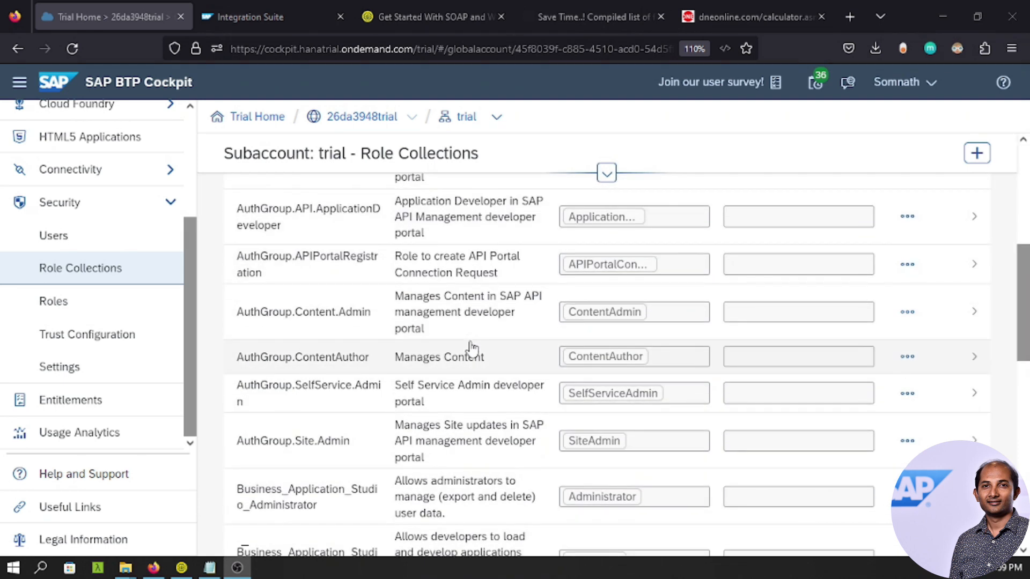
{"action": "scroll", "coordinate": [471, 348], "scroll_direction": "down", "scroll_amount": 7}
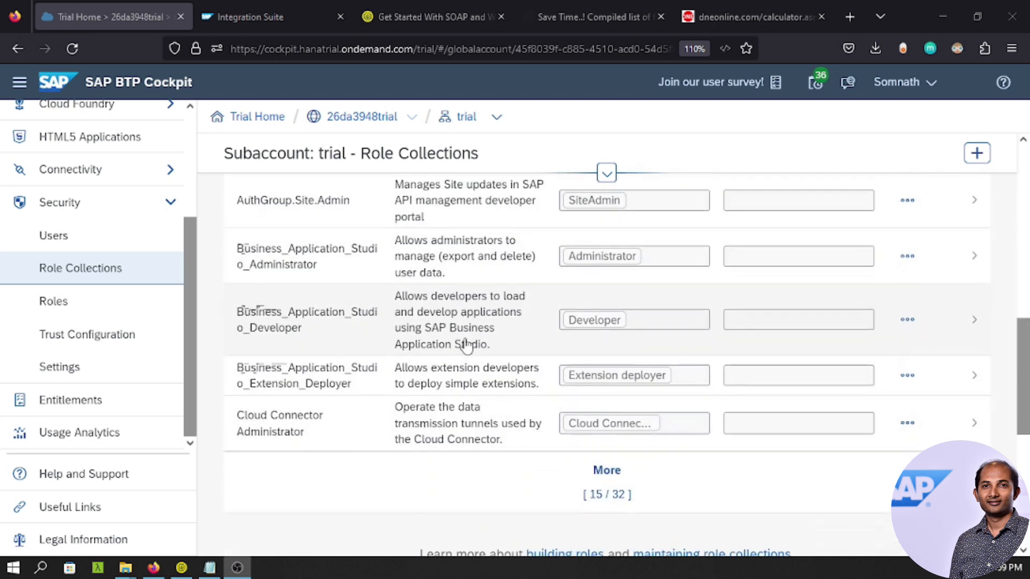
{"action": "scroll", "coordinate": [467, 344], "scroll_direction": "up", "scroll_amount": 5}
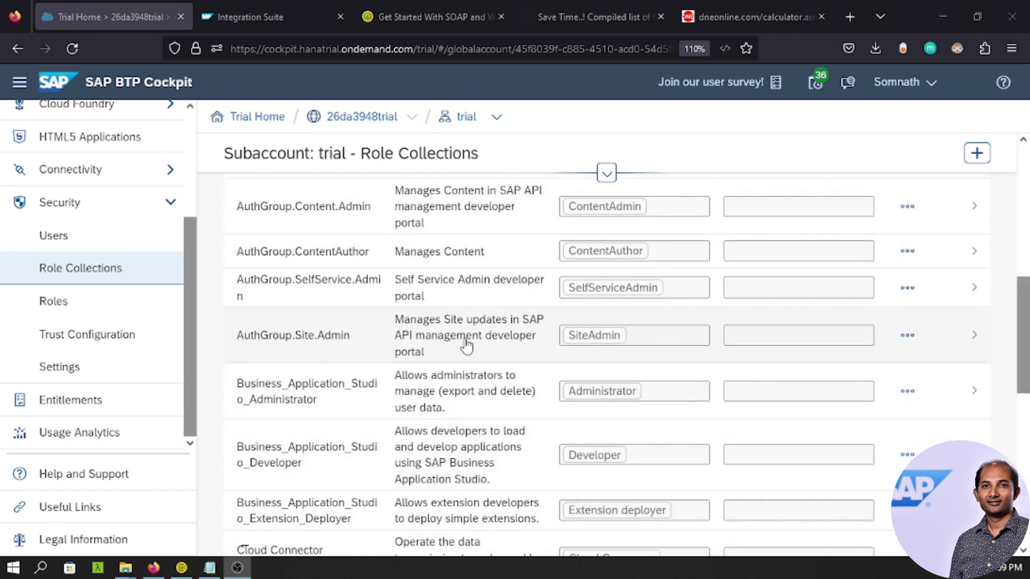
{"action": "scroll", "coordinate": [467, 346], "scroll_direction": "down", "scroll_amount": 3}
{"action": "left_click", "coordinate": [603, 515]}
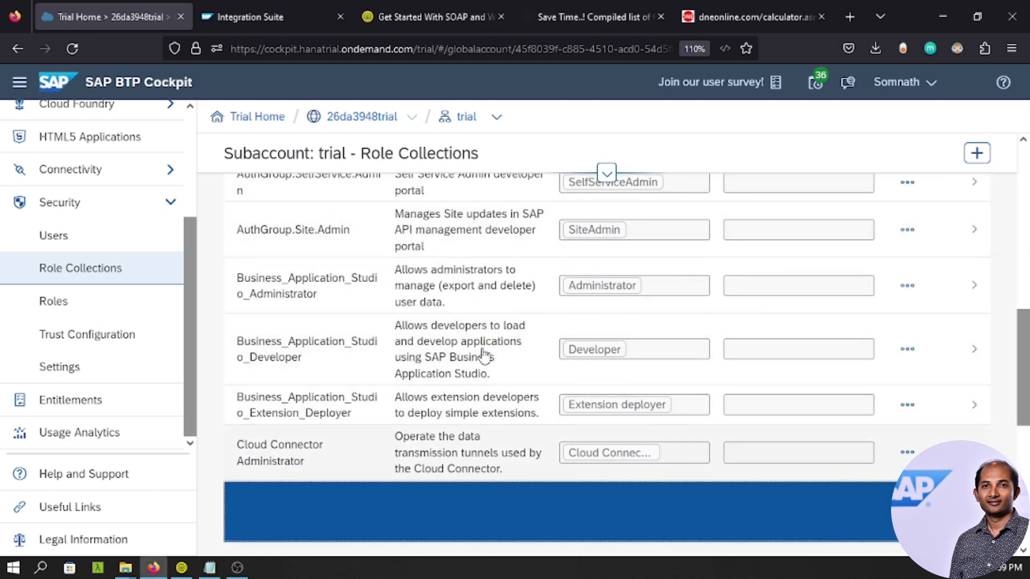
{"action": "scroll", "coordinate": [484, 354], "scroll_direction": "down", "scroll_amount": 4}
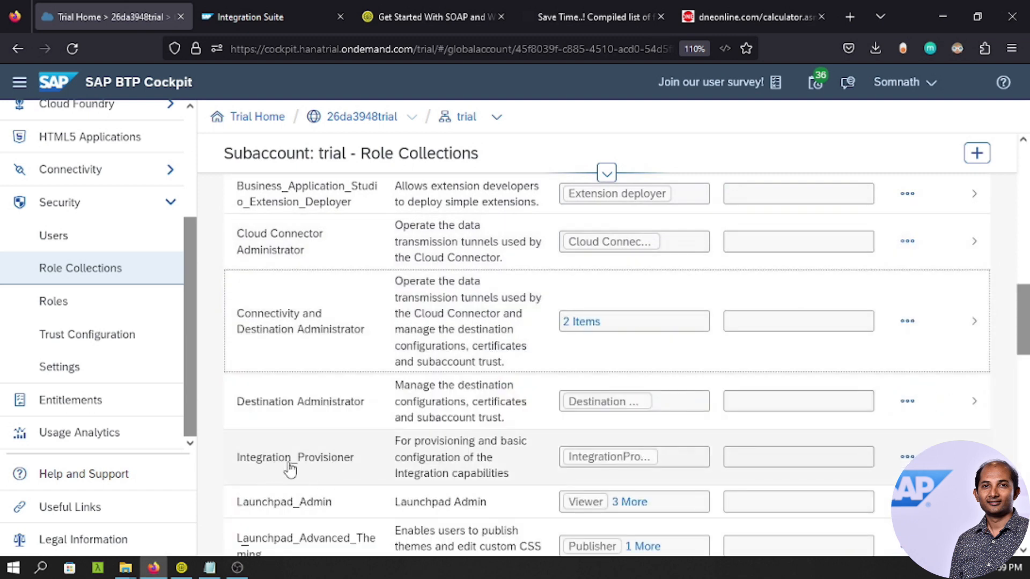
Review Integration_Provisioner in edit mode, cancel without changes, and close its details.
{"action": "left_click", "coordinate": [606, 457]}
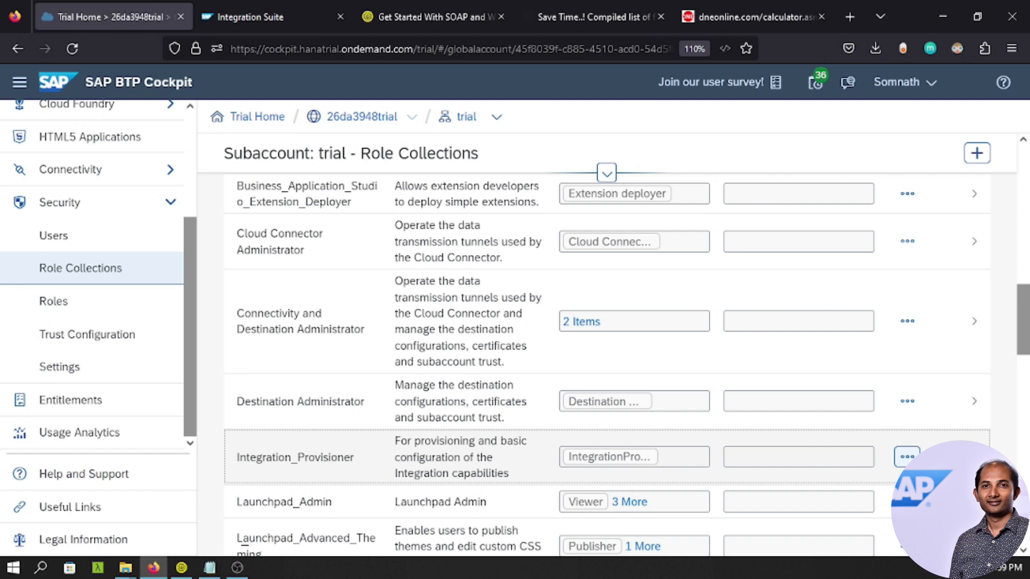
{"action": "left_click", "coordinate": [894, 455]}
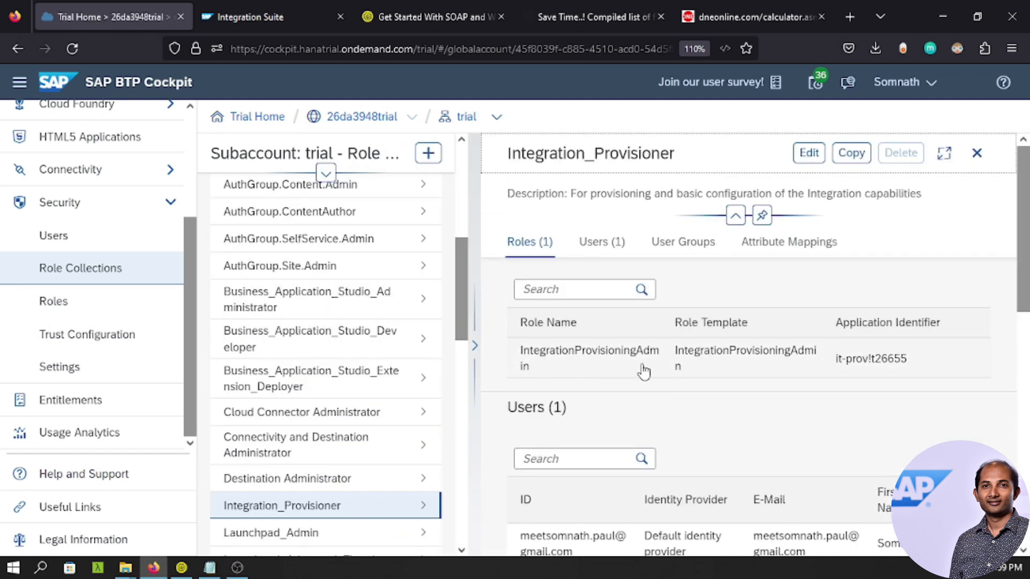
{"action": "left_click", "coordinate": [808, 153]}
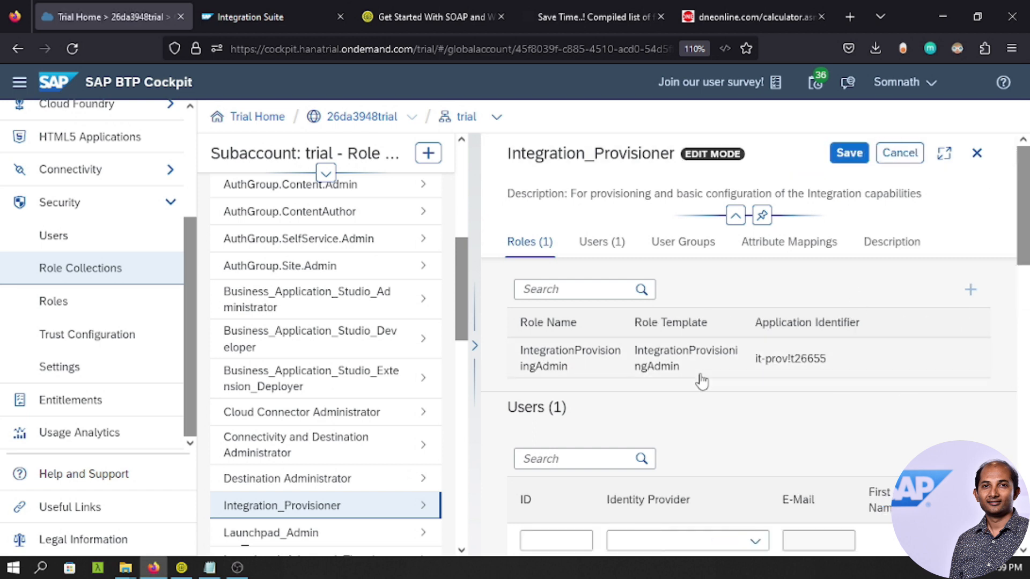
{"action": "scroll", "coordinate": [816, 405], "scroll_direction": "down", "scroll_amount": 3}
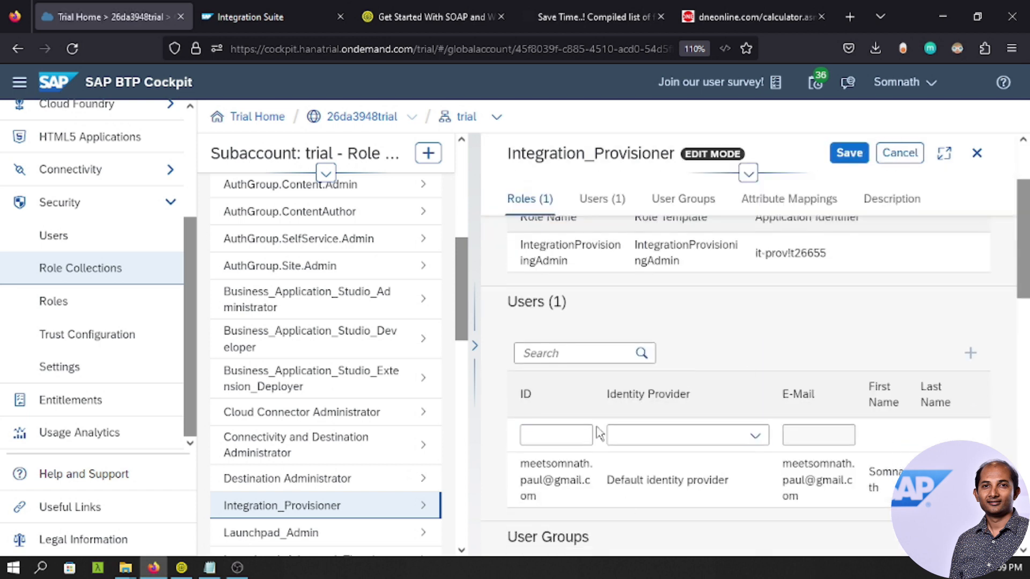
{"action": "scroll", "coordinate": [740, 322], "scroll_direction": "up", "scroll_amount": 3}
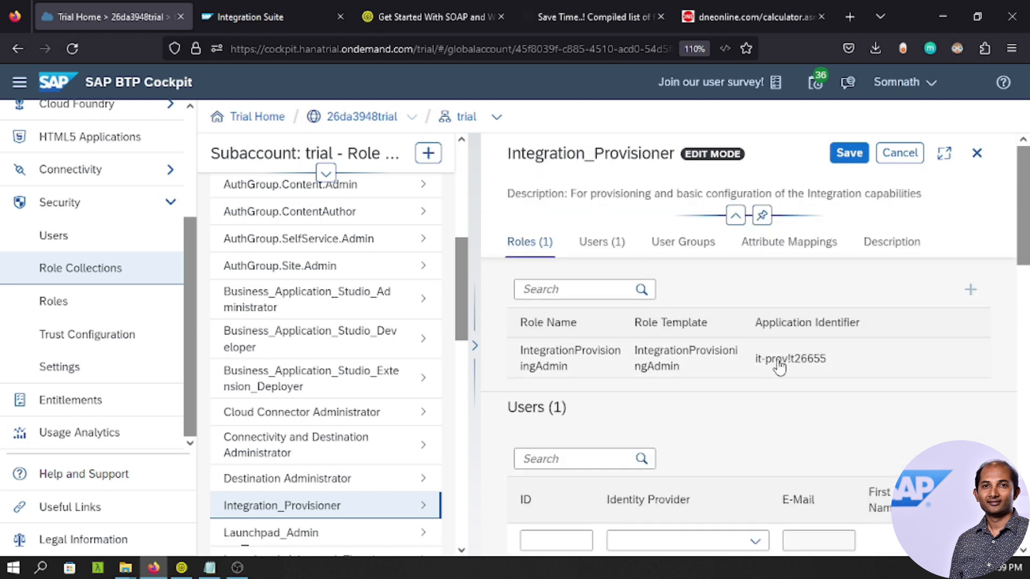
{"action": "left_click", "coordinate": [900, 153]}
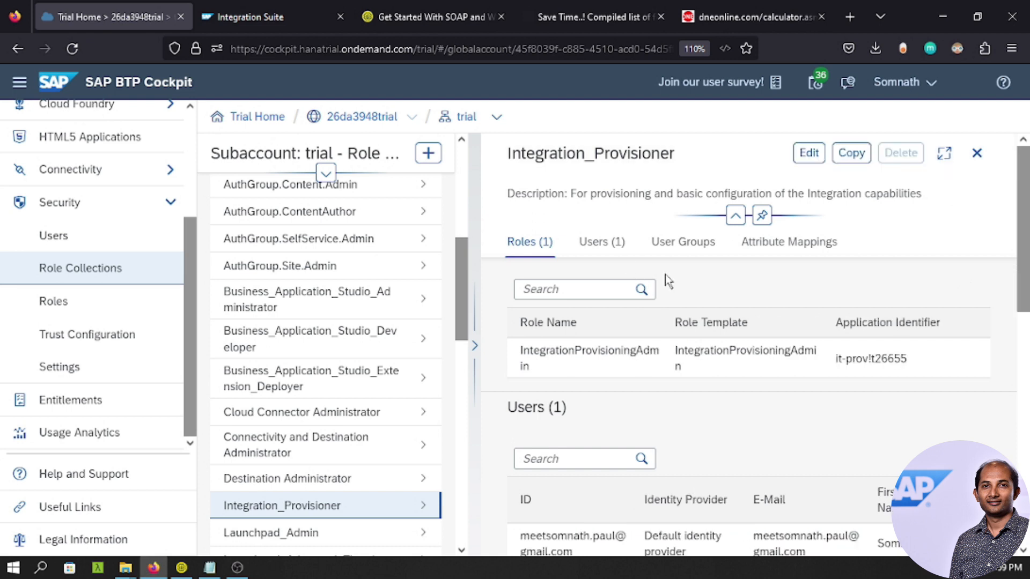
{"action": "left_click", "coordinate": [976, 154]}
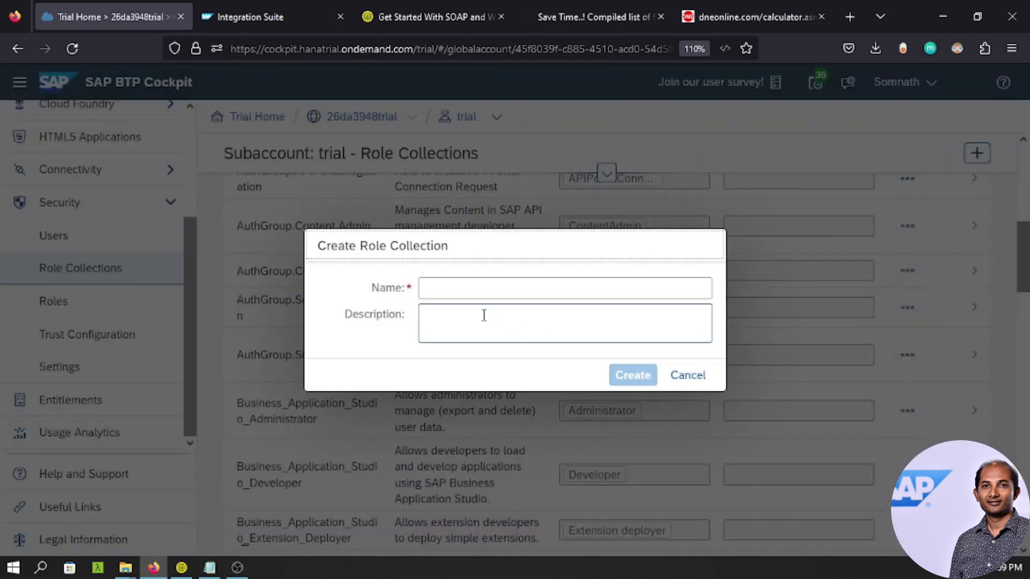
Create a new role collection named CPIMessageSending.
{"action": "left_click", "coordinate": [460, 286]}
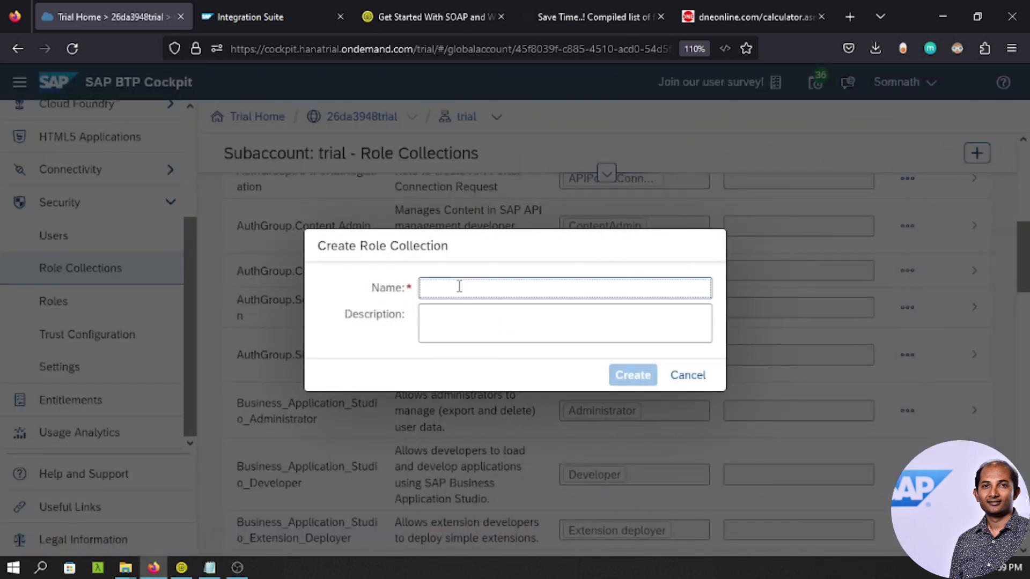
{"action": "type", "text": "CPIMessageSend"}
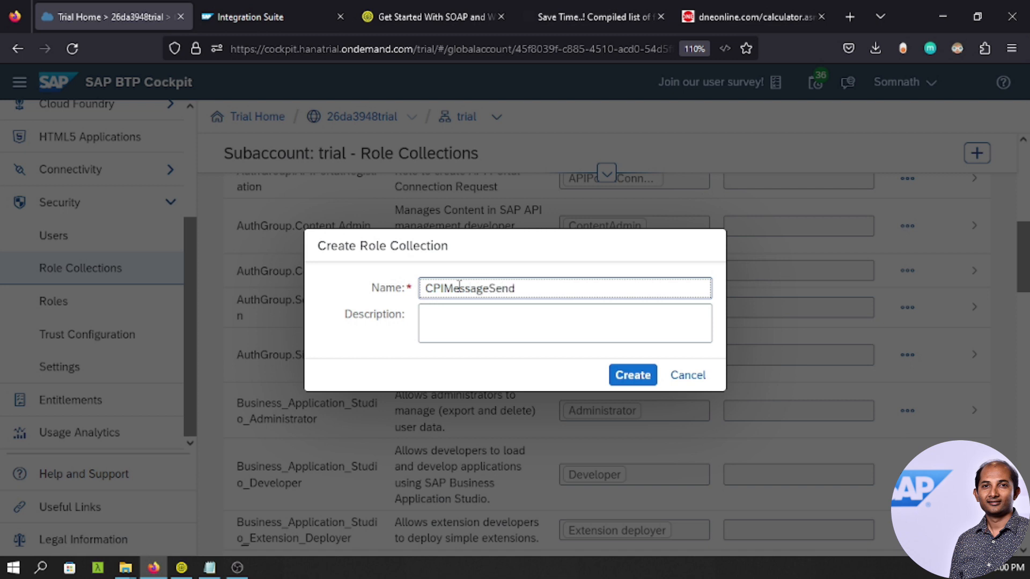
{"action": "type", "text": "ing"}
{"action": "left_click", "coordinate": [619, 379]}
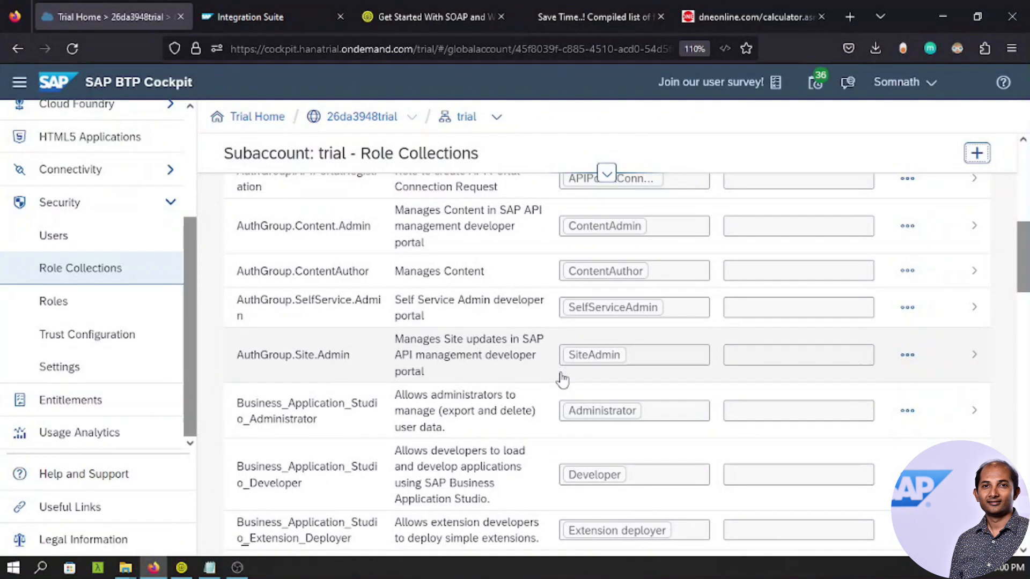
{"action": "scroll", "coordinate": [562, 380], "scroll_direction": "down", "scroll_amount": 8}
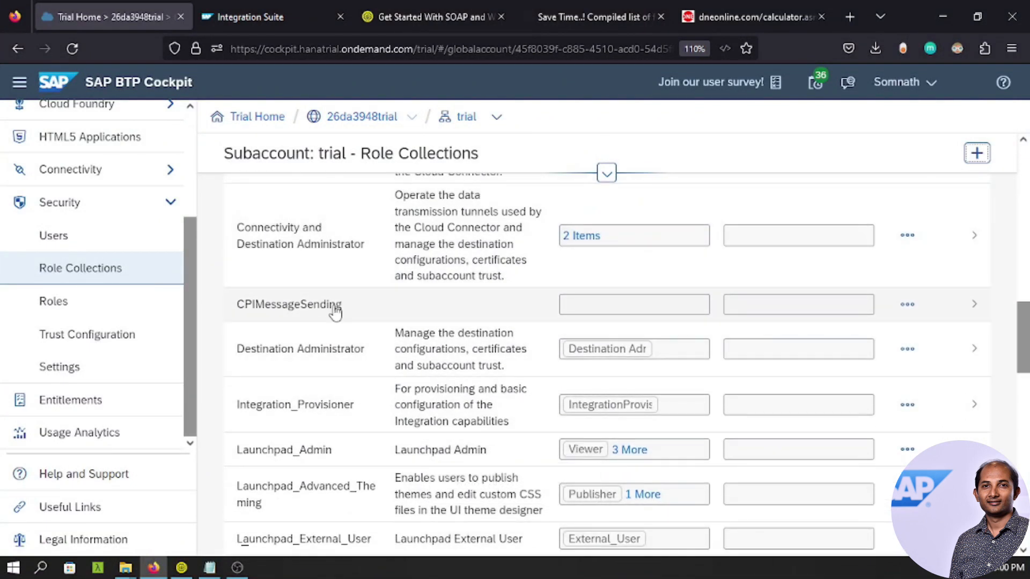
Edit CPIMessageSending and search the role list for 'Messag'.
{"action": "left_click", "coordinate": [426, 322]}
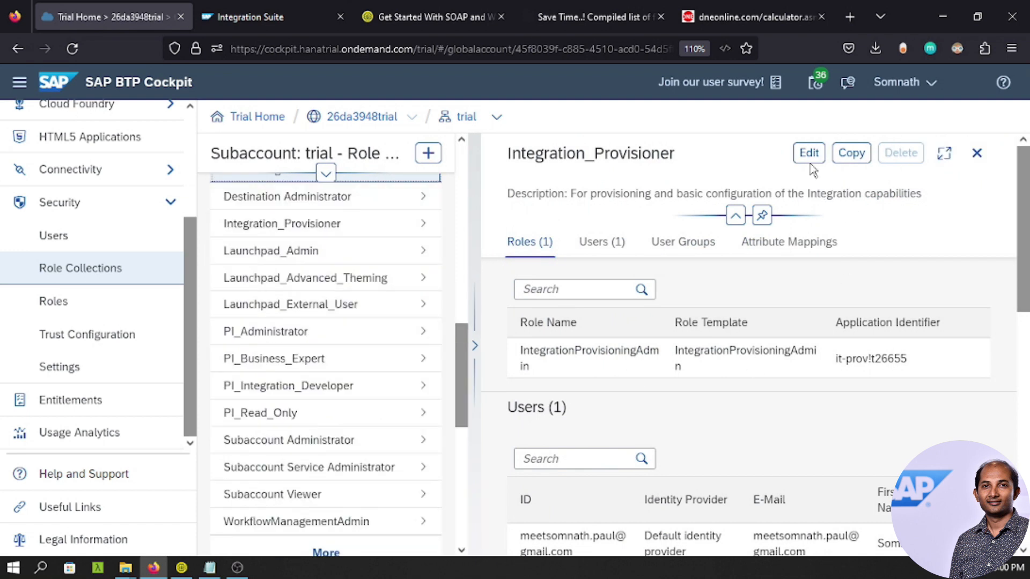
{"action": "left_click", "coordinate": [809, 153]}
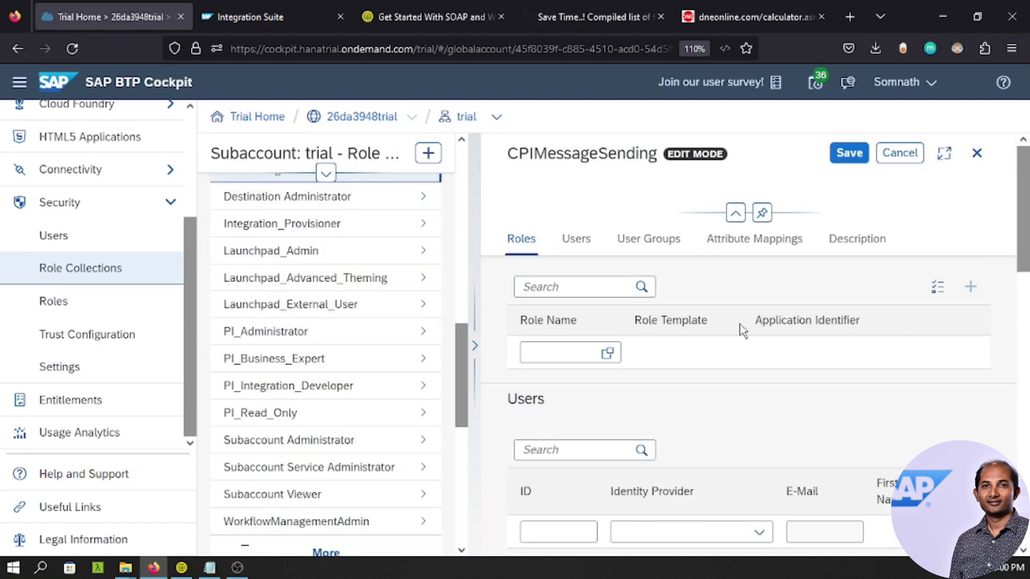
{"action": "left_click", "coordinate": [608, 352]}
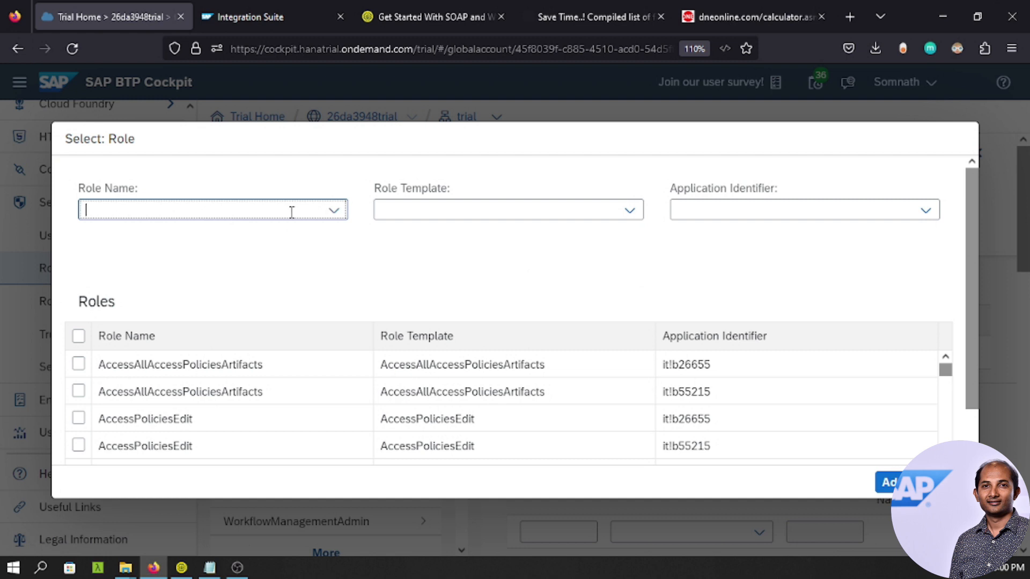
{"action": "type", "text": "MessagePayloadsRead"}
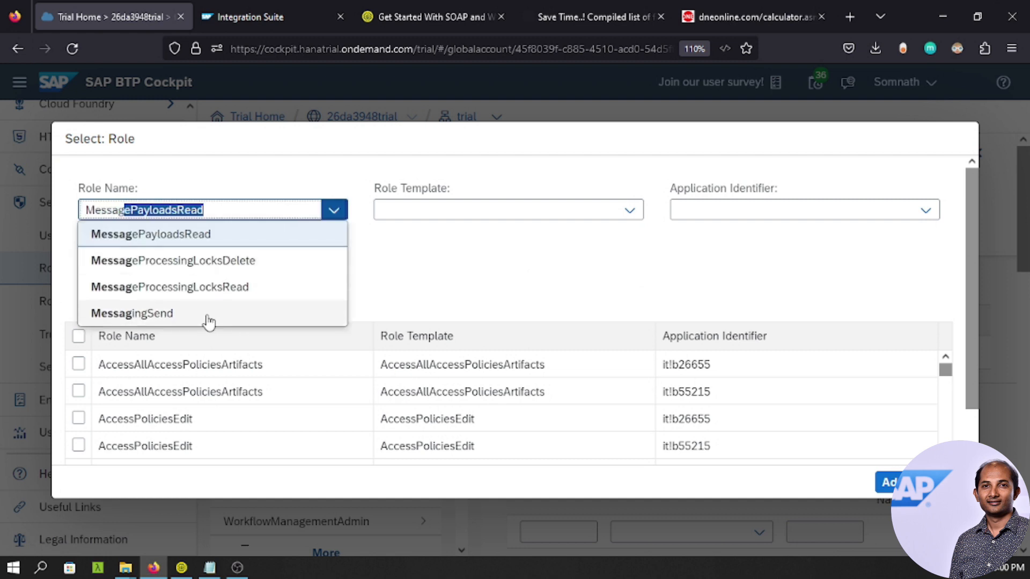
{"action": "left_click", "coordinate": [208, 315]}
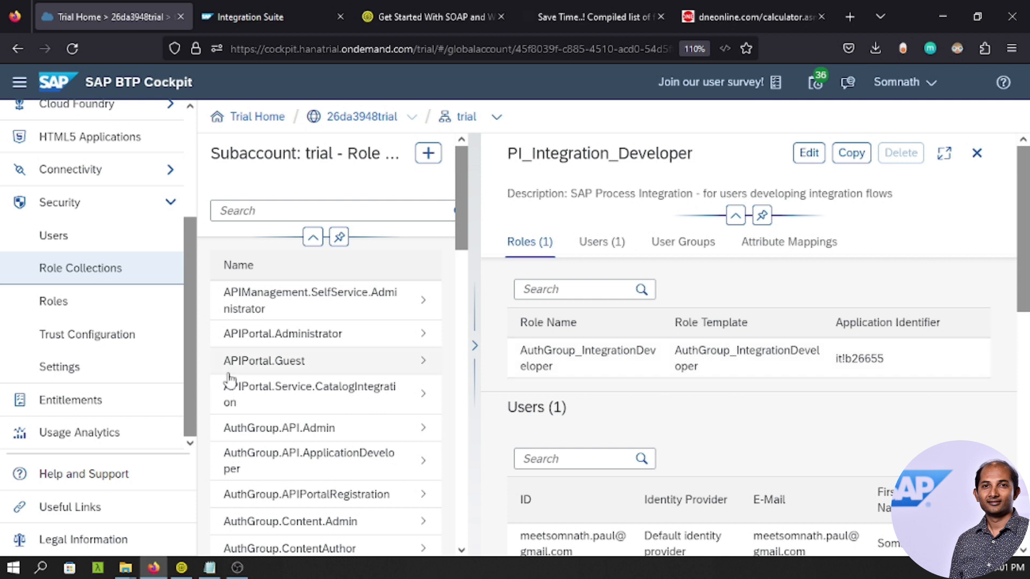
Filter roles by 'Messagin' and add the first MessagingSend role to CPIMessageSending.
{"action": "scroll", "coordinate": [368, 426], "scroll_direction": "down", "scroll_amount": 8}
{"action": "scroll", "coordinate": [365, 429], "scroll_direction": "down", "scroll_amount": 5}
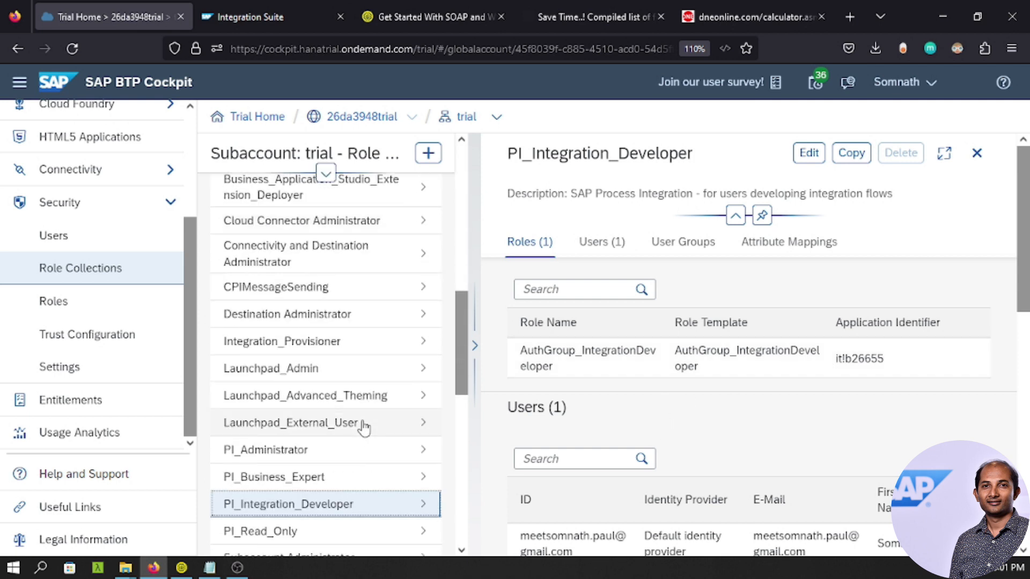
{"action": "scroll", "coordinate": [365, 427], "scroll_direction": "up", "scroll_amount": 4}
{"action": "left_click", "coordinate": [299, 288]}
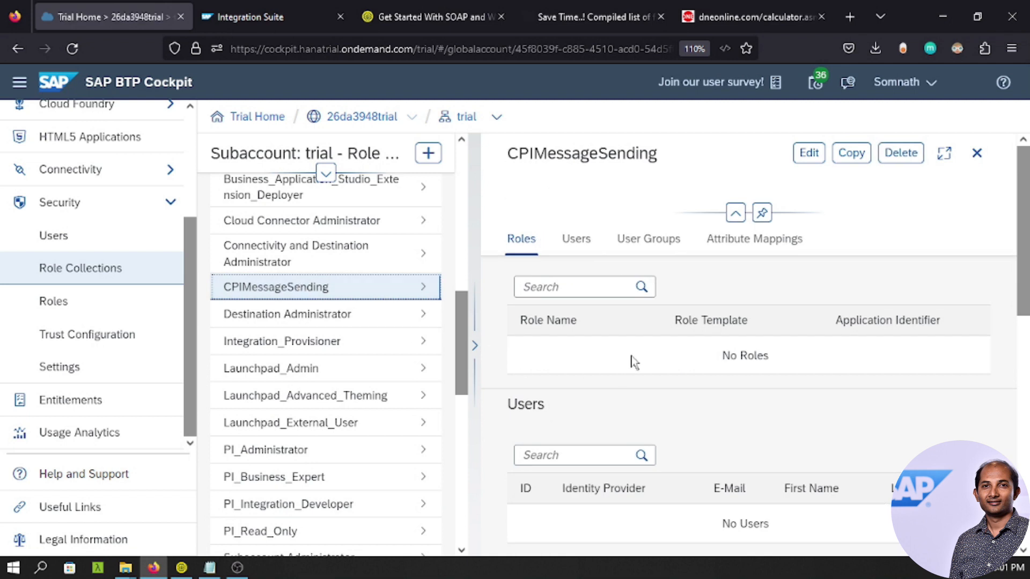
{"action": "left_click", "coordinate": [807, 154]}
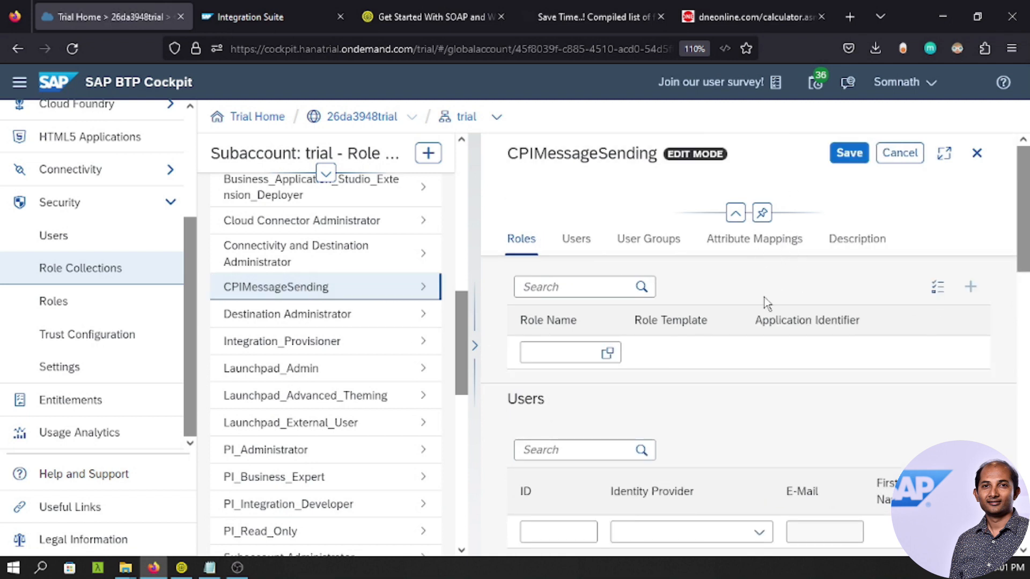
{"action": "left_click", "coordinate": [607, 353]}
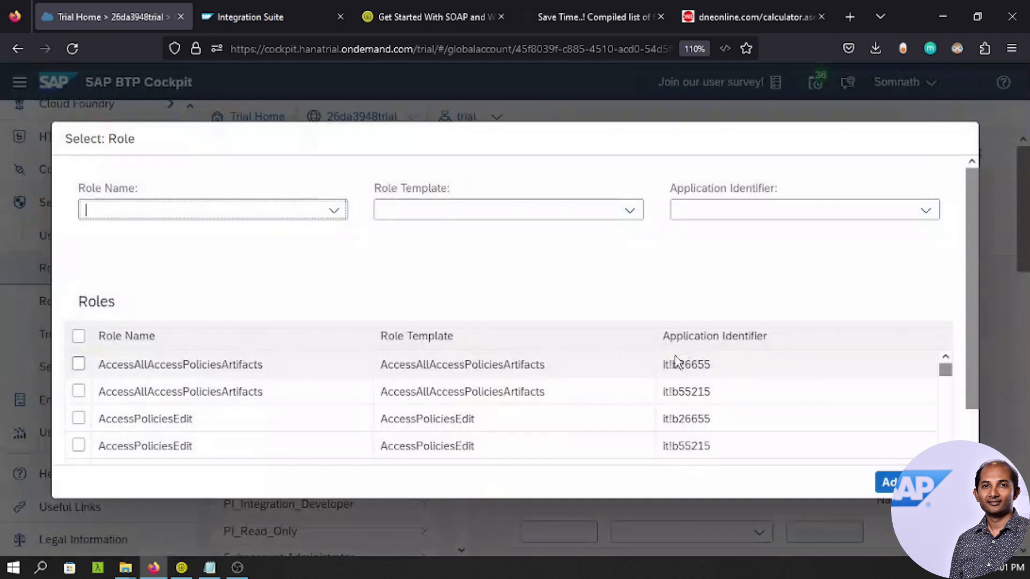
{"action": "left_click", "coordinate": [292, 206]}
{"action": "type", "text": "MessagingSend"}
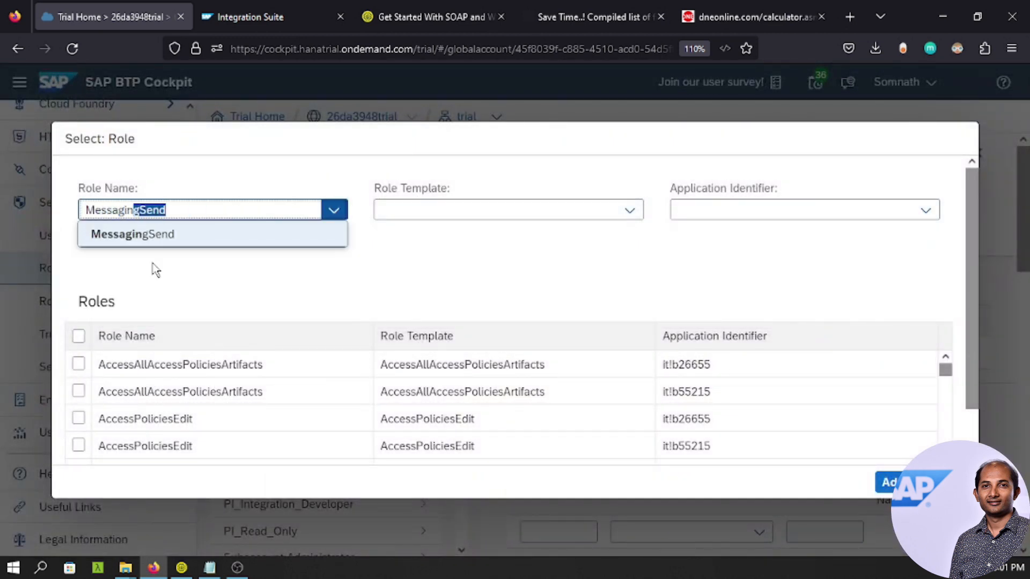
{"action": "left_click", "coordinate": [148, 236]}
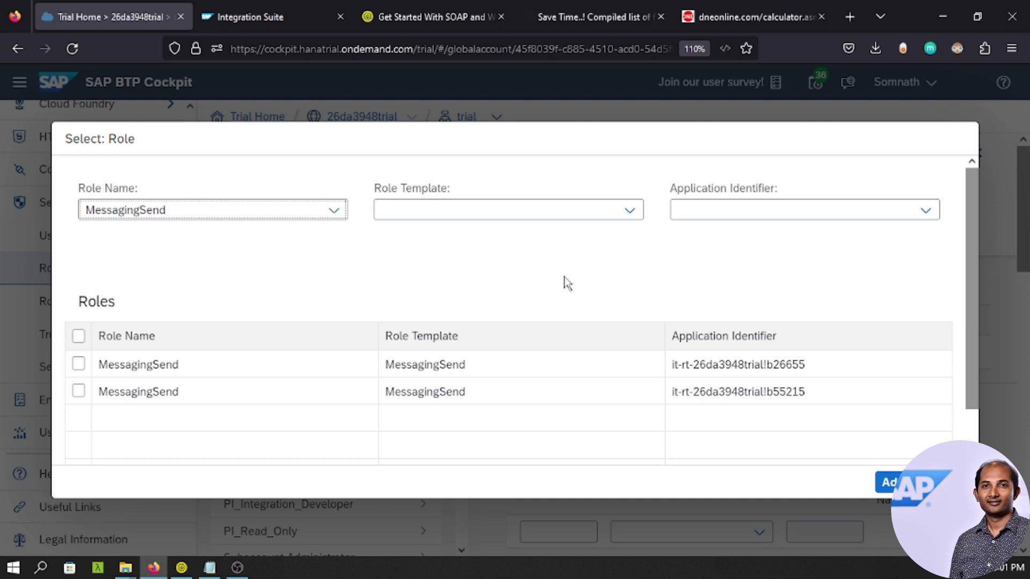
{"action": "left_click", "coordinate": [80, 365]}
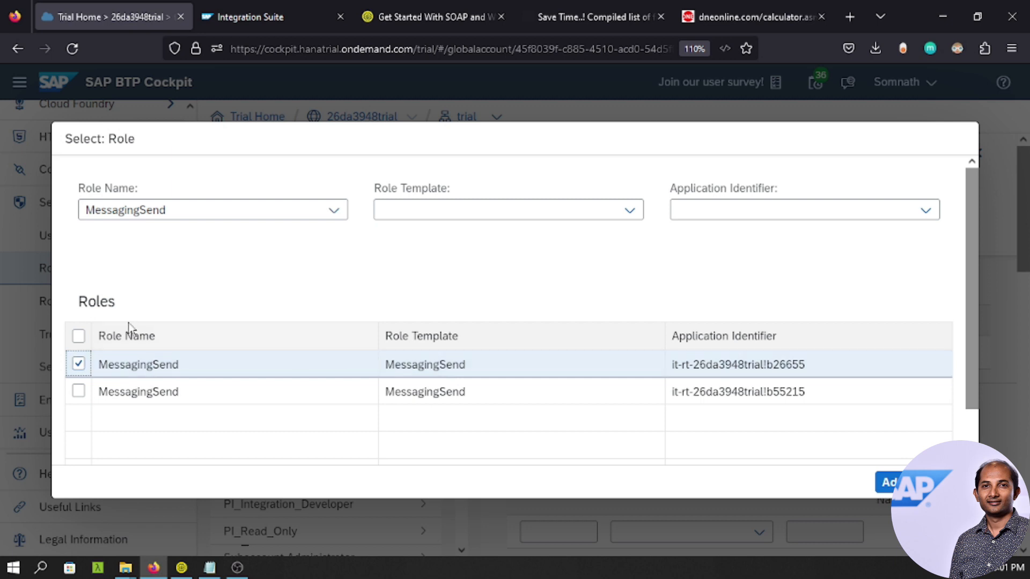
{"action": "left_click", "coordinate": [889, 485]}
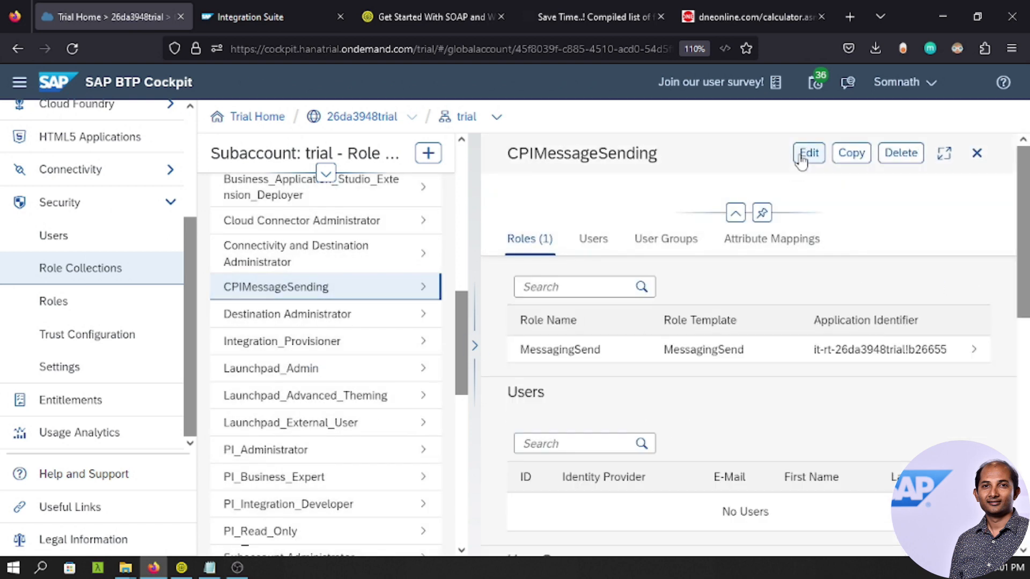
Add your own user ID from the Default identity provider to CPIMessageSending and save.
{"action": "left_click", "coordinate": [802, 159]}
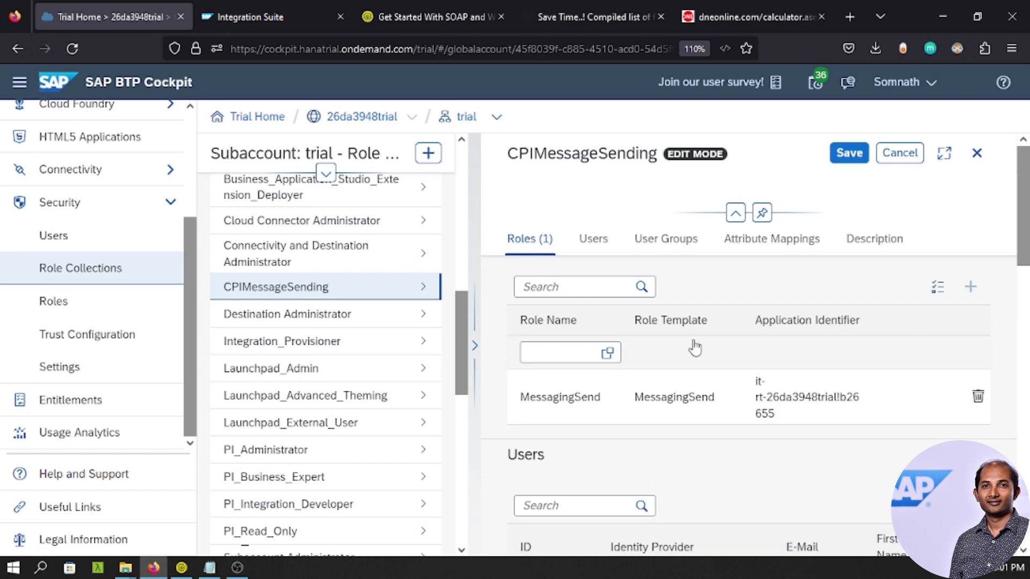
{"action": "scroll", "coordinate": [684, 343], "scroll_direction": "down", "scroll_amount": 3}
{"action": "left_click", "coordinate": [564, 371]}
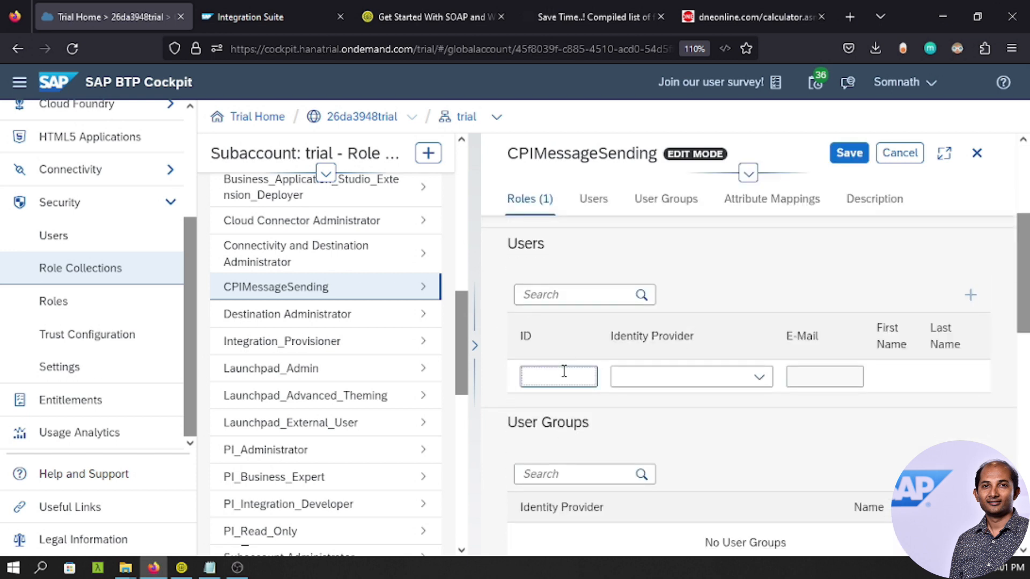
{"action": "type", "text": "meets"}
{"action": "left_click", "coordinate": [543, 426]}
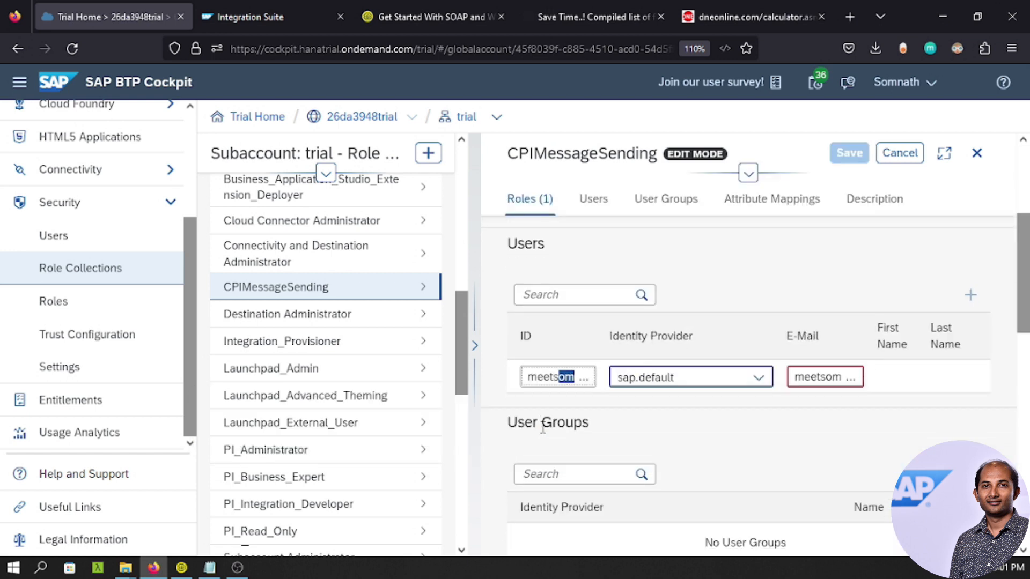
{"action": "left_click", "coordinate": [849, 153]}
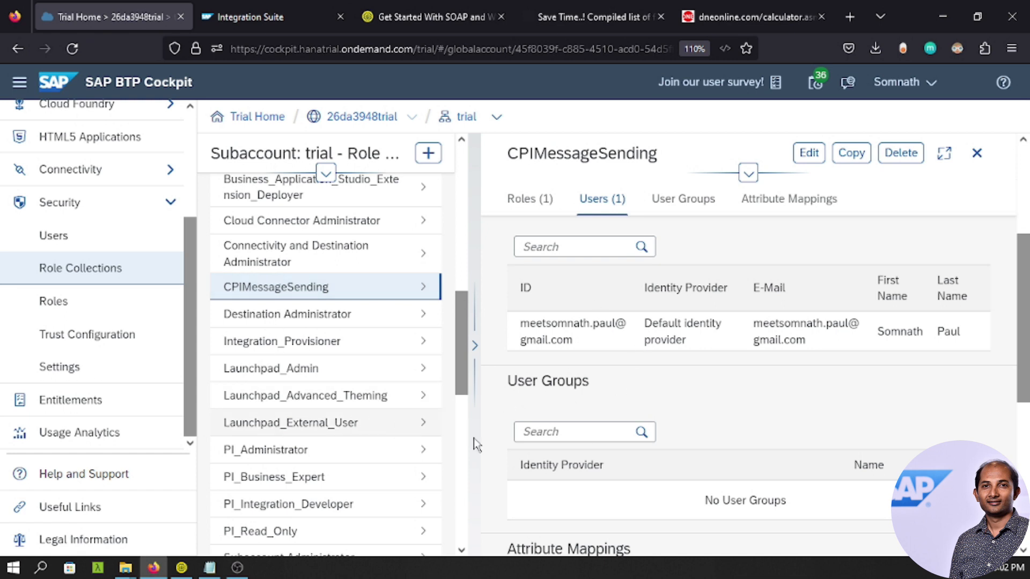
{"action": "left_click", "coordinate": [182, 566]}
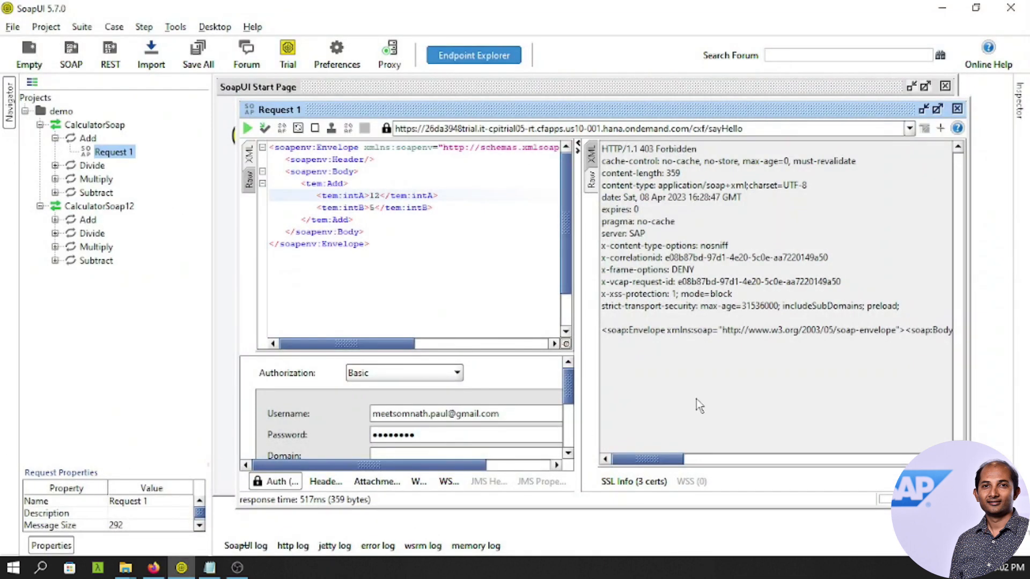
{"action": "left_click", "coordinate": [248, 130]}
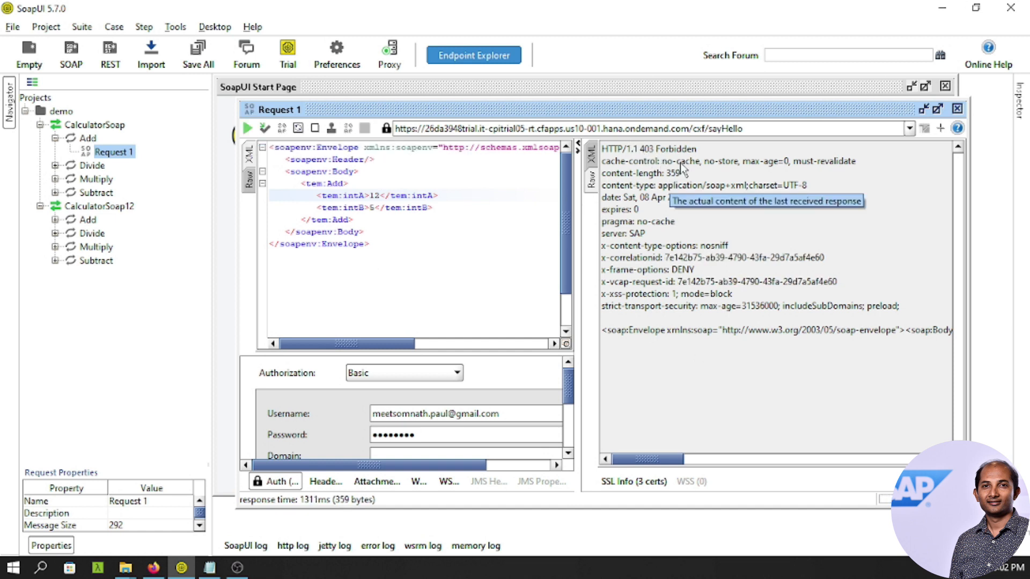
{"action": "left_click", "coordinate": [154, 568]}
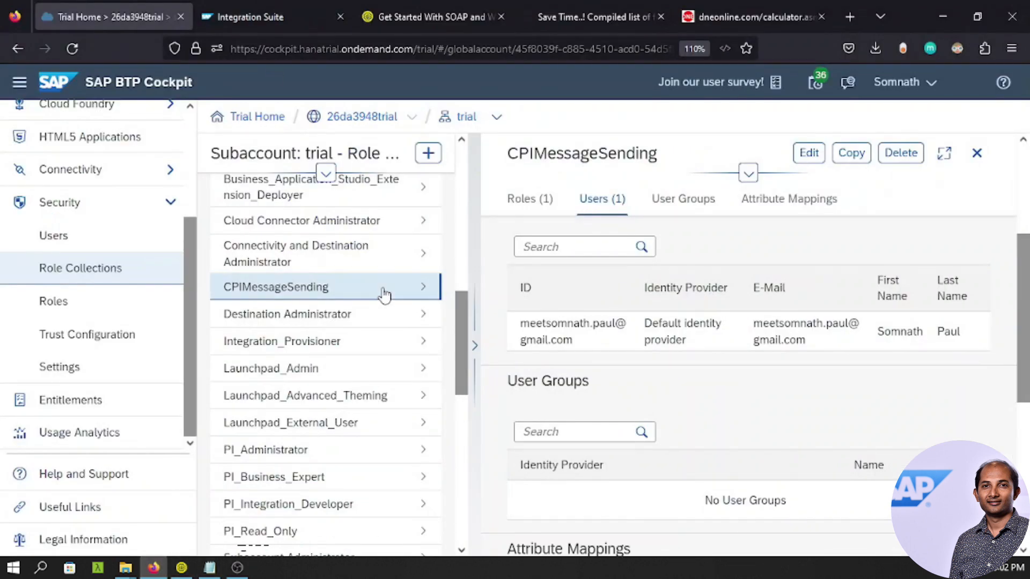
Restart the myfirstflow integration flow, refresh the content list, and return to SoapUI.
{"action": "left_click", "coordinate": [263, 11]}
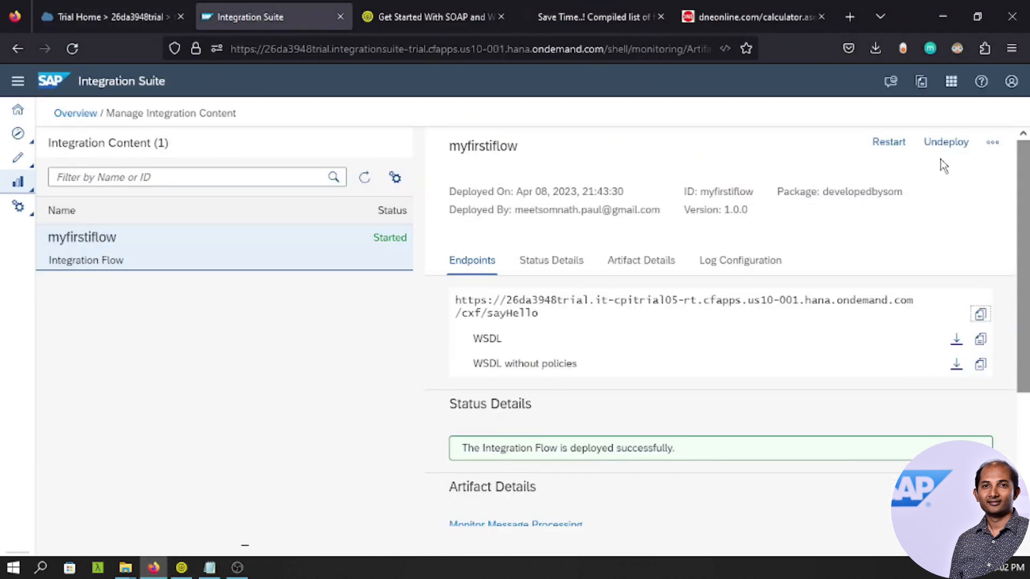
{"action": "left_click", "coordinate": [892, 139]}
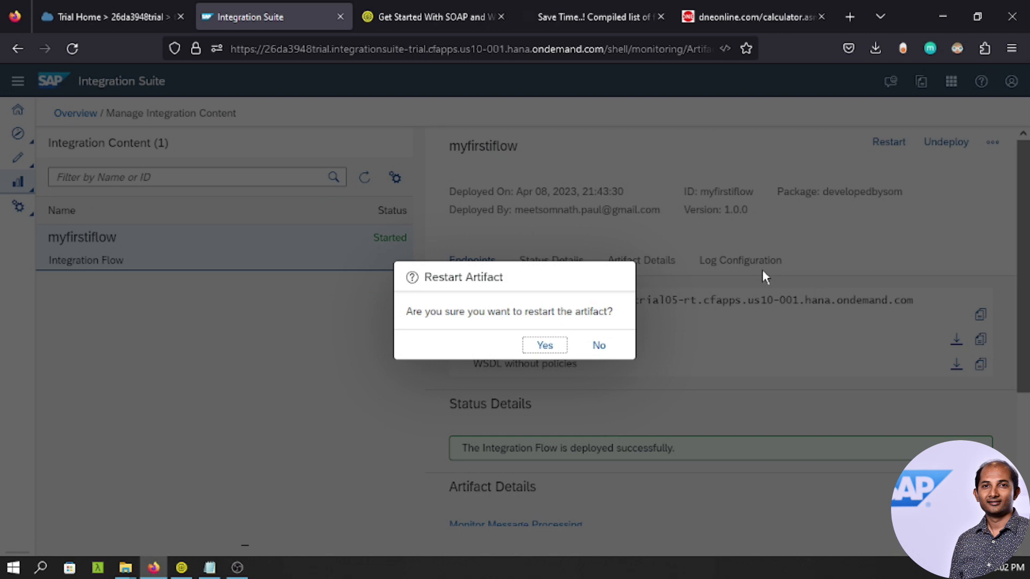
{"action": "left_click", "coordinate": [553, 345]}
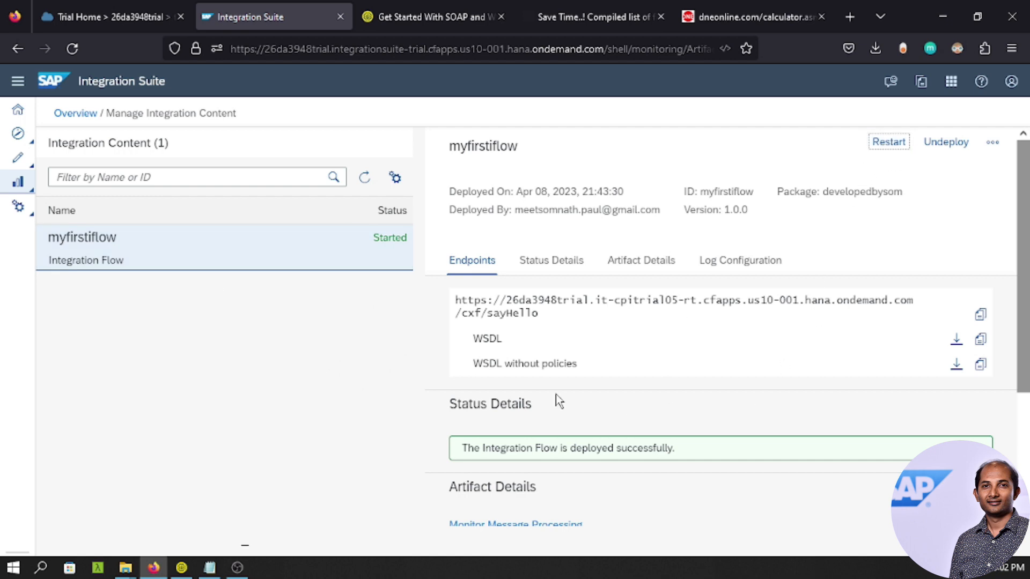
{"action": "left_click", "coordinate": [364, 178]}
{"action": "left_click", "coordinate": [181, 568]}
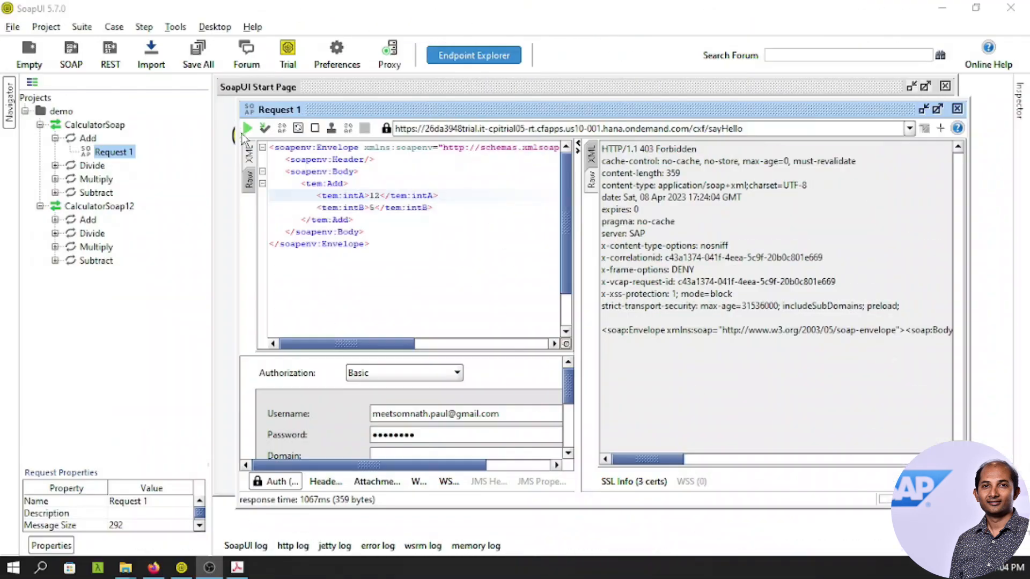
Resend the Add request (intA 12, intB 5) to the iFlow and view the reply as formatted XML.
{"action": "left_click", "coordinate": [248, 128]}
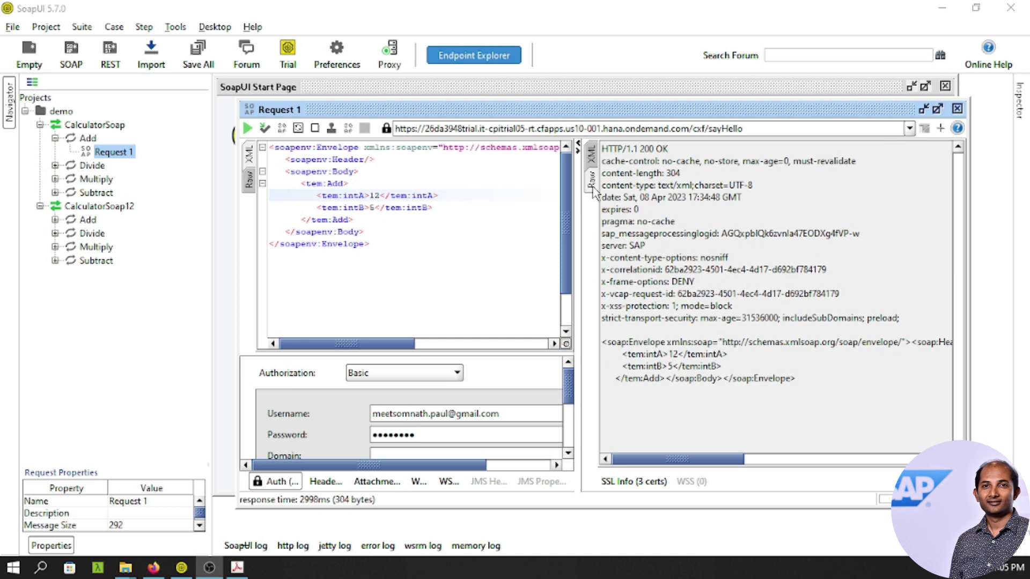
{"action": "left_click", "coordinate": [592, 159]}
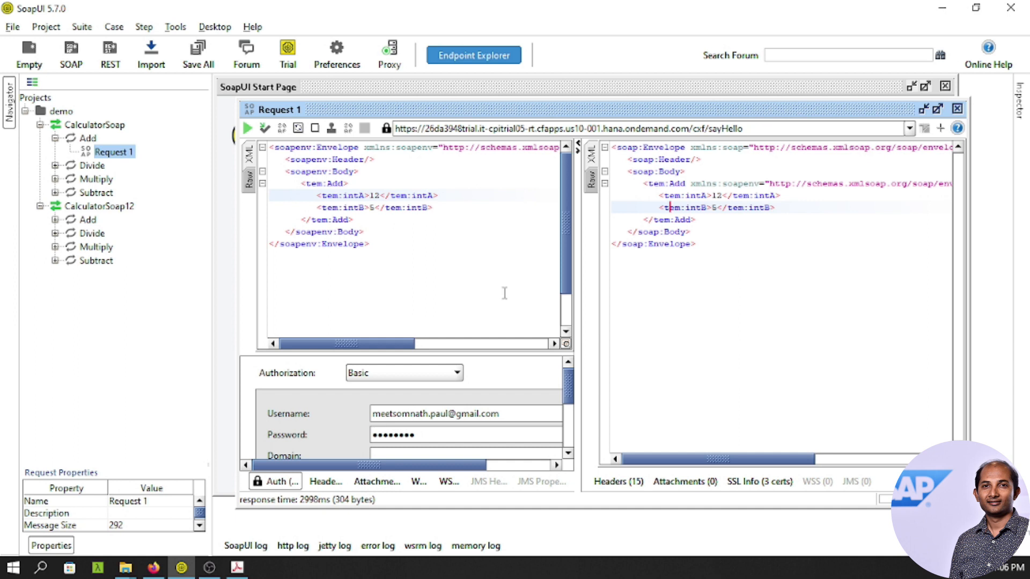
{"action": "left_click", "coordinate": [156, 567]}
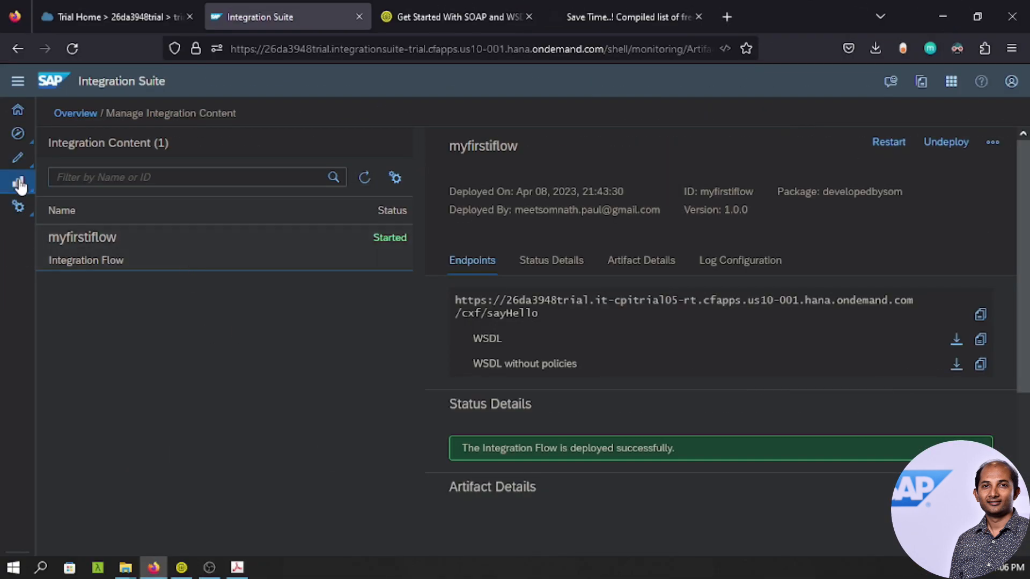
From the integrations monitoring overview, list the completed messages from the past hour.
{"action": "mouse_move", "coordinate": [20, 185]}
{"action": "left_click", "coordinate": [62, 205]}
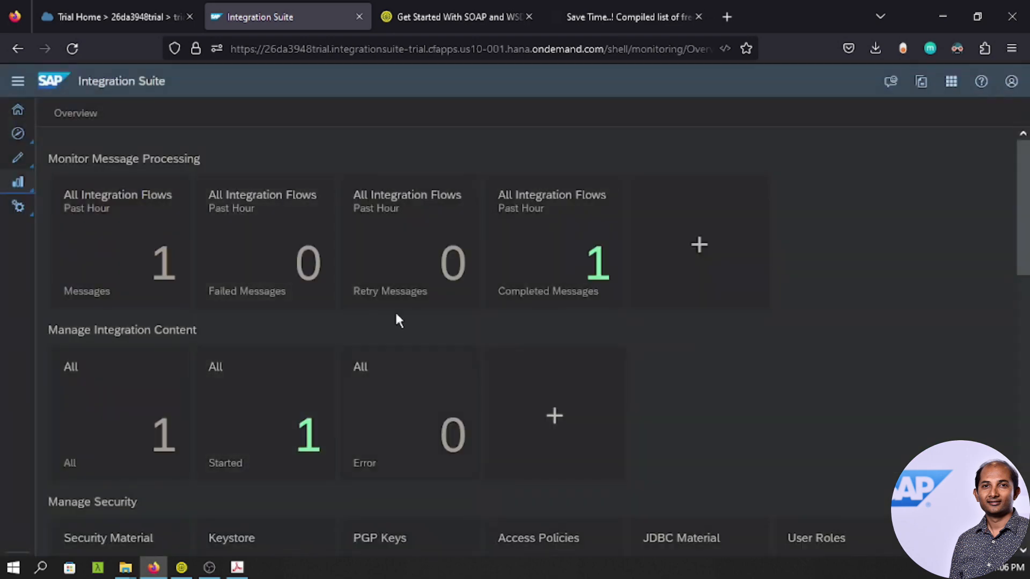
{"action": "left_click", "coordinate": [550, 271]}
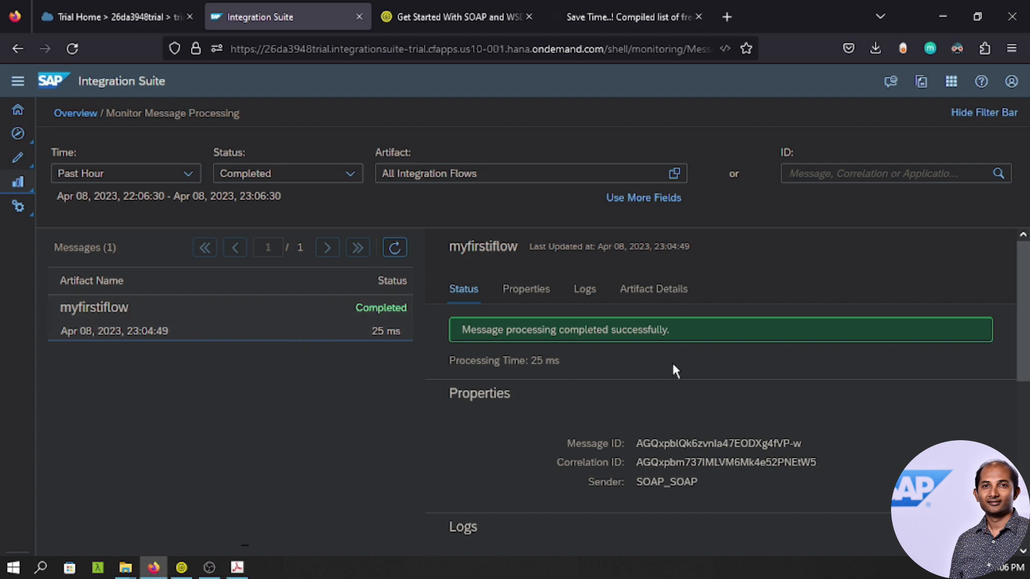
{"action": "scroll", "coordinate": [672, 362], "scroll_direction": "down", "scroll_amount": 4}
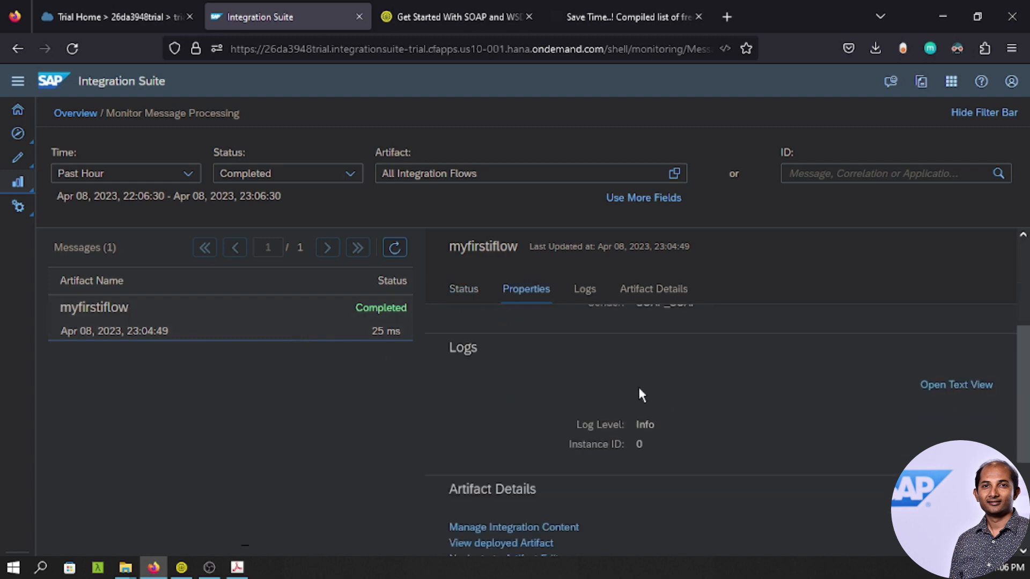
{"action": "scroll", "coordinate": [633, 389], "scroll_direction": "down", "scroll_amount": 2}
{"action": "scroll", "coordinate": [669, 474], "scroll_direction": "down", "scroll_amount": 2}
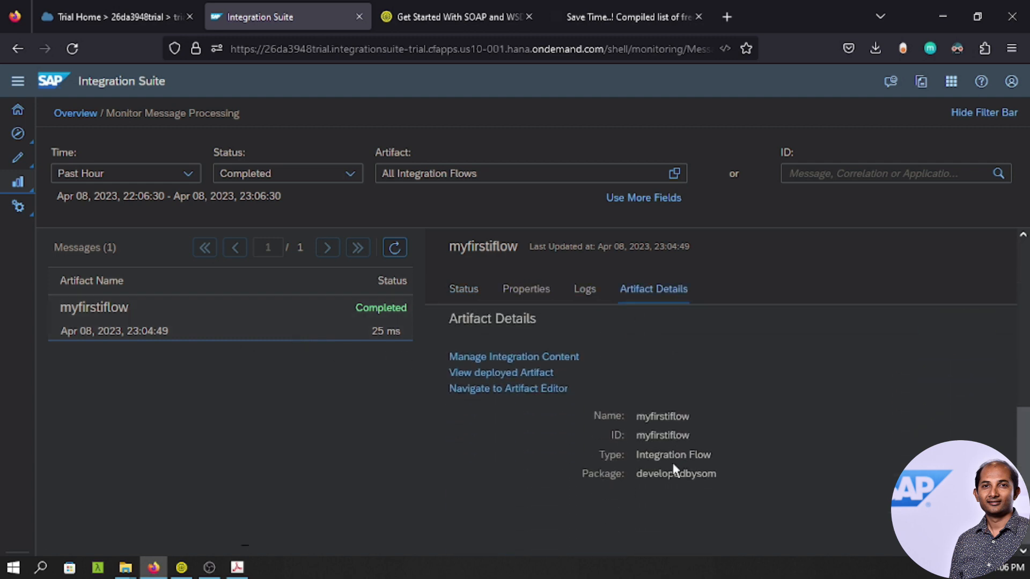
{"action": "scroll", "coordinate": [673, 462], "scroll_direction": "up", "scroll_amount": 3}
{"action": "scroll", "coordinate": [672, 462], "scroll_direction": "down", "scroll_amount": 3}
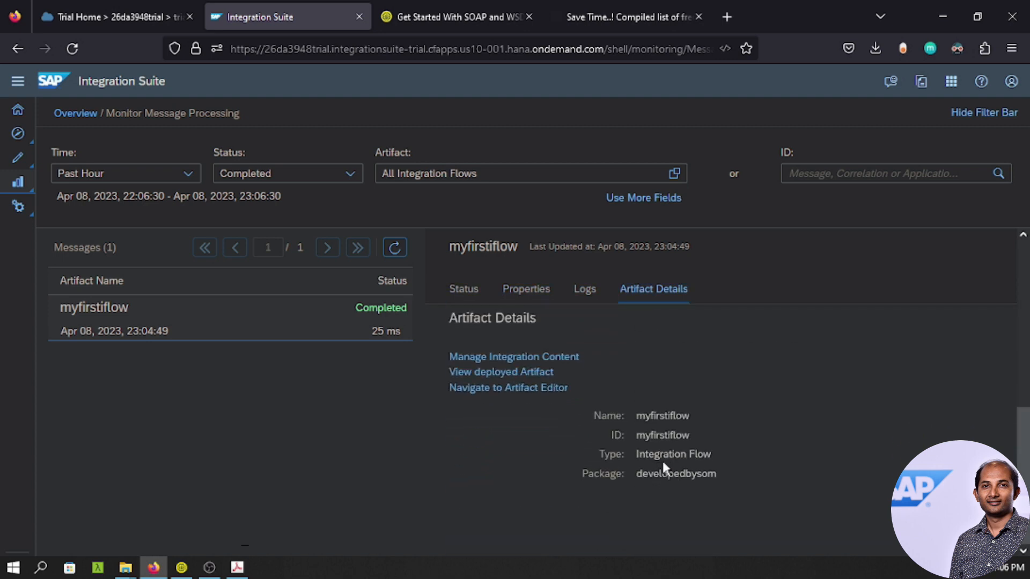
{"action": "scroll", "coordinate": [622, 348], "scroll_direction": "up", "scroll_amount": 5}
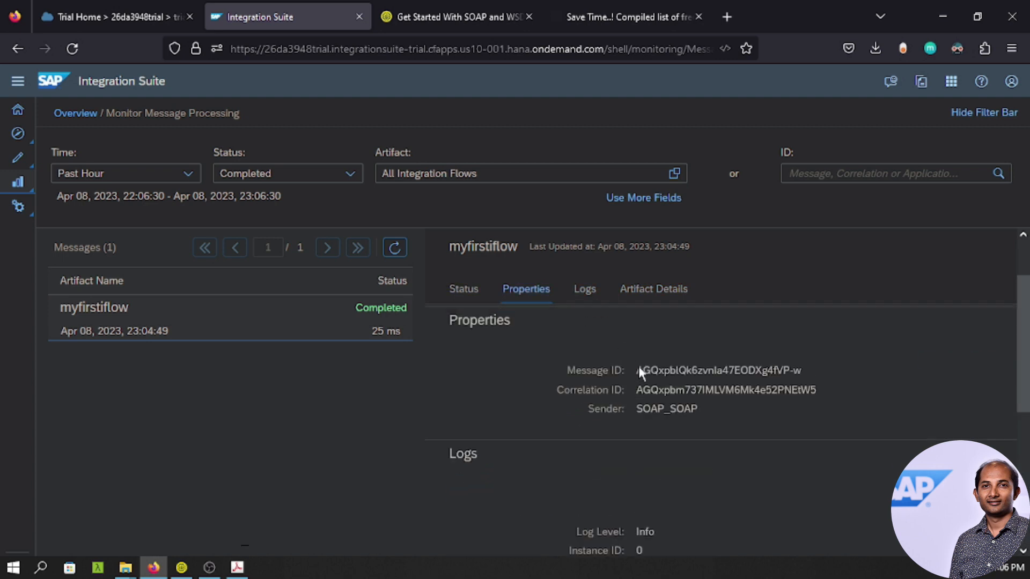
Inspect the myfirstflow message's properties and text-view processing log, then return to the overview.
{"action": "left_click", "coordinate": [535, 295]}
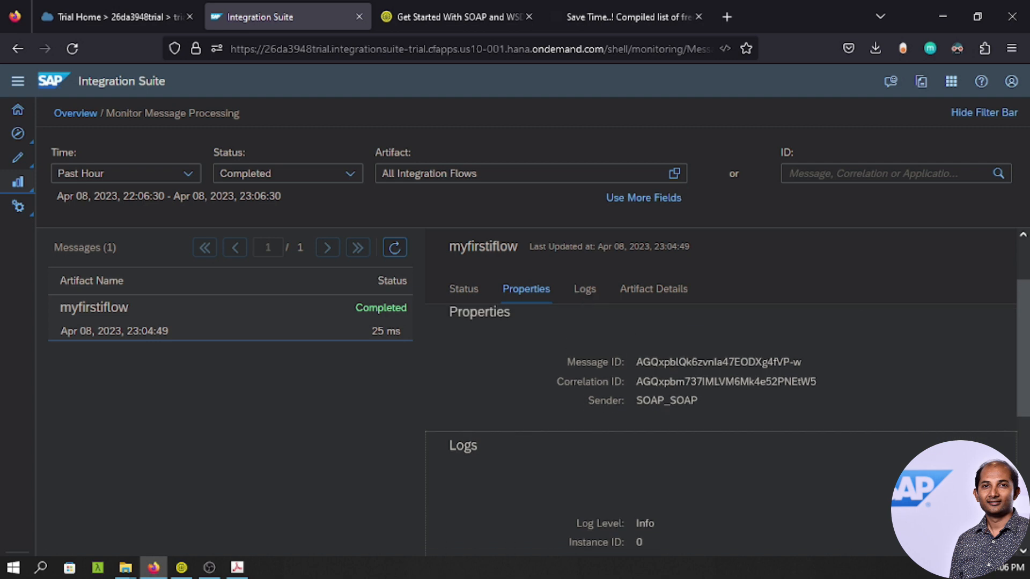
{"action": "left_click", "coordinate": [886, 509]}
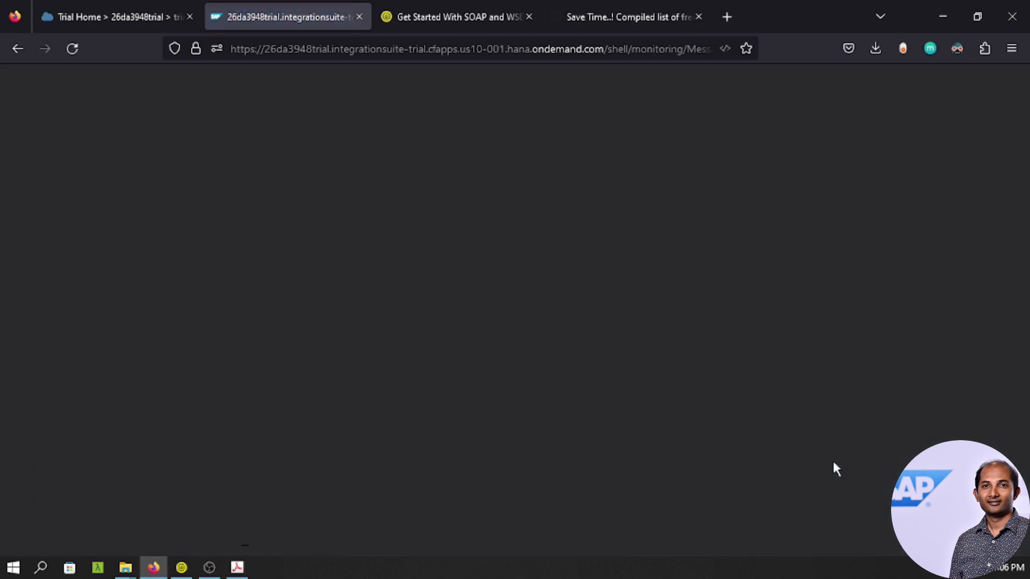
{"action": "left_click_drag", "start_coordinate": [51, 265], "coordinate": [336, 453]}
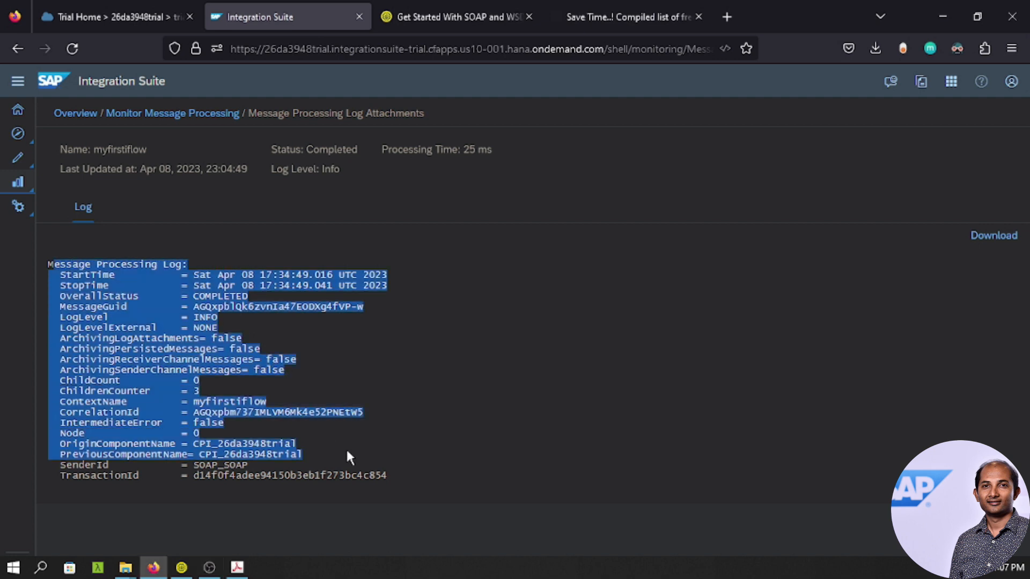
{"action": "left_click", "coordinate": [172, 114]}
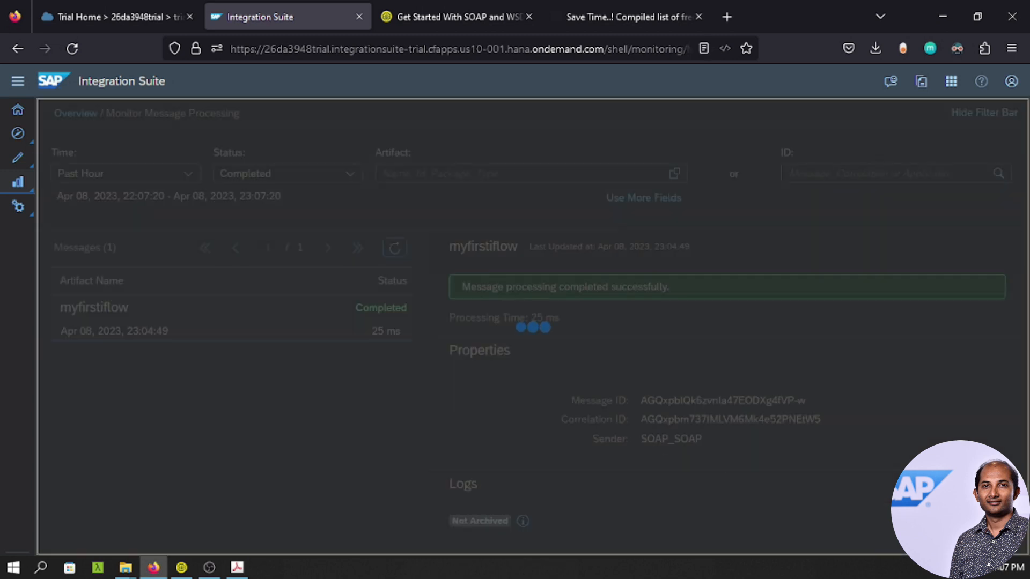
{"action": "left_click", "coordinate": [585, 292]}
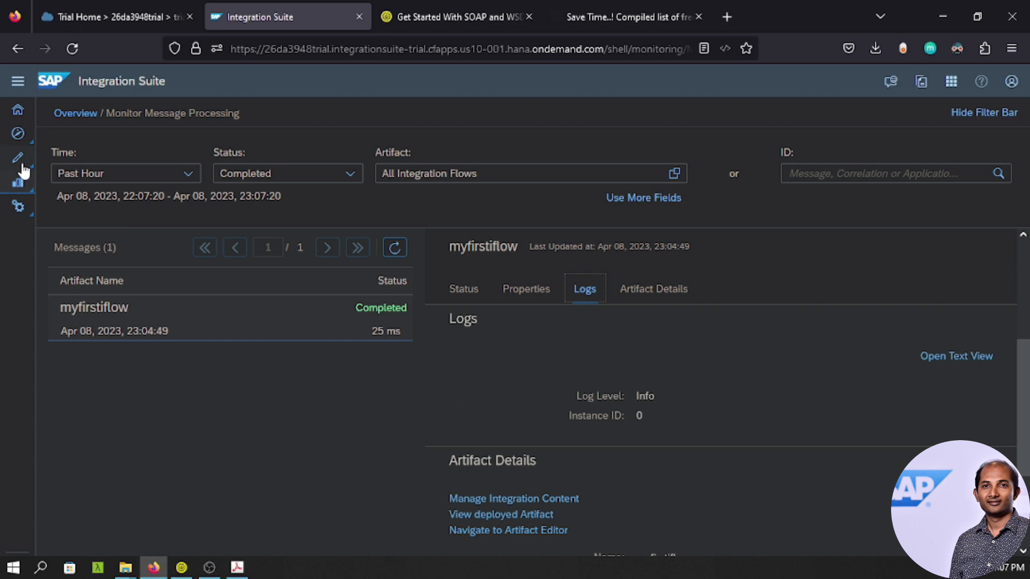
{"action": "left_click", "coordinate": [19, 183]}
{"action": "left_click", "coordinate": [75, 206]}
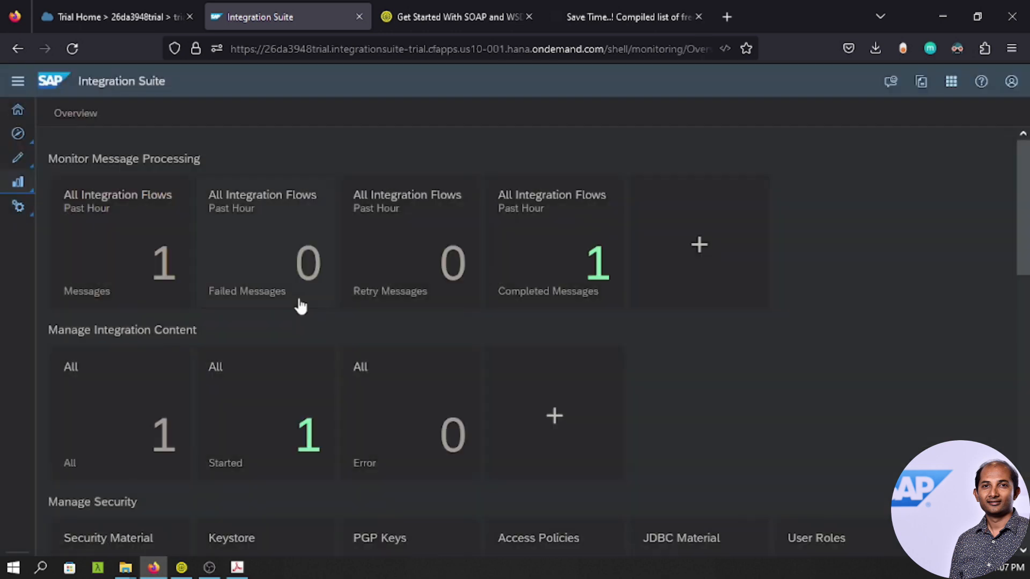
Open myfirstflow's Status Details from the Started tile and review the Log Level list, keeping Info.
{"action": "left_click", "coordinate": [256, 402]}
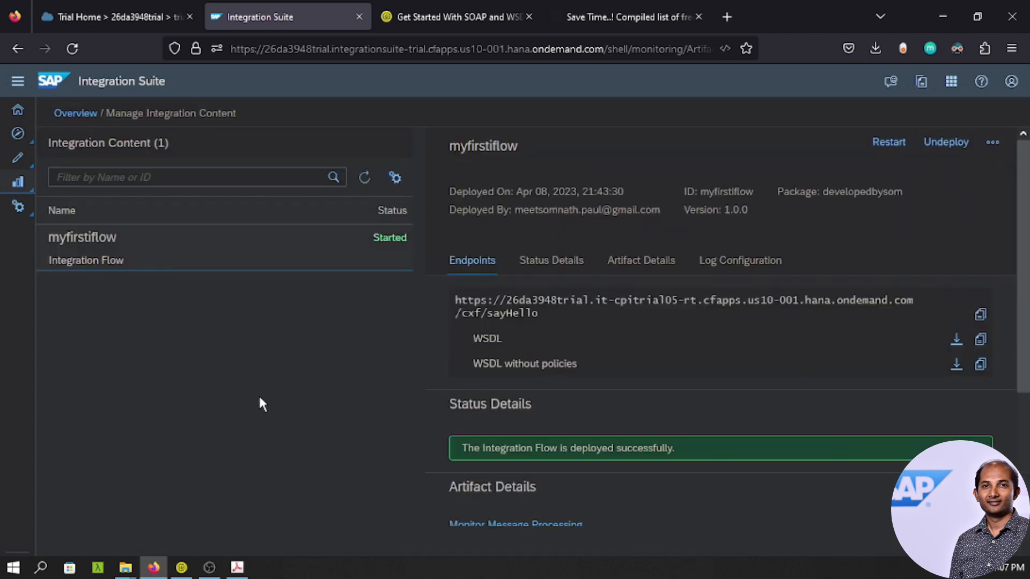
{"action": "left_click", "coordinate": [551, 262]}
{"action": "scroll", "coordinate": [549, 265], "scroll_direction": "down", "scroll_amount": 2}
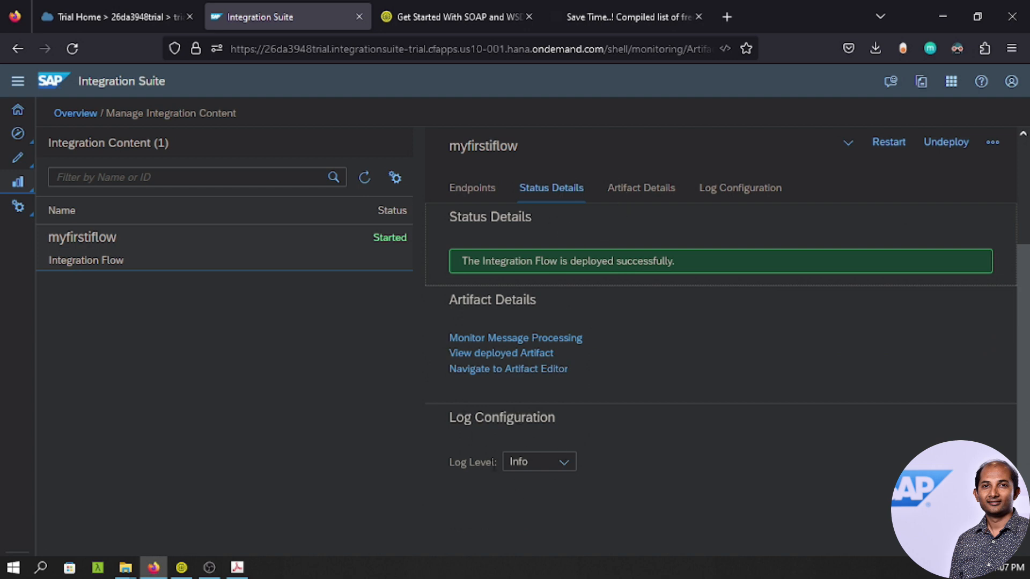
{"action": "left_click_drag", "start_coordinate": [449, 466], "coordinate": [481, 467]}
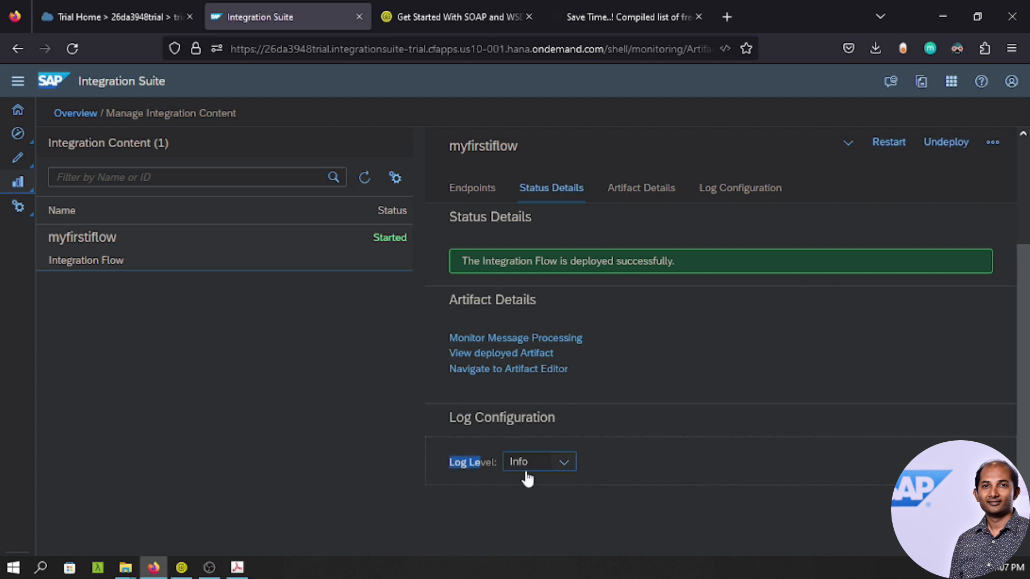
{"action": "left_click", "coordinate": [564, 468]}
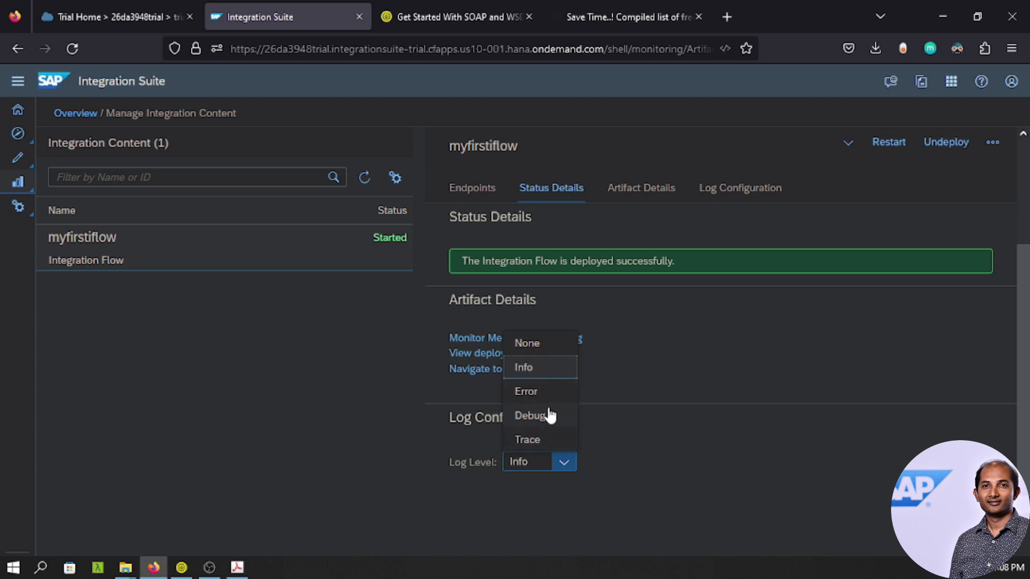
{"action": "left_click", "coordinate": [615, 475]}
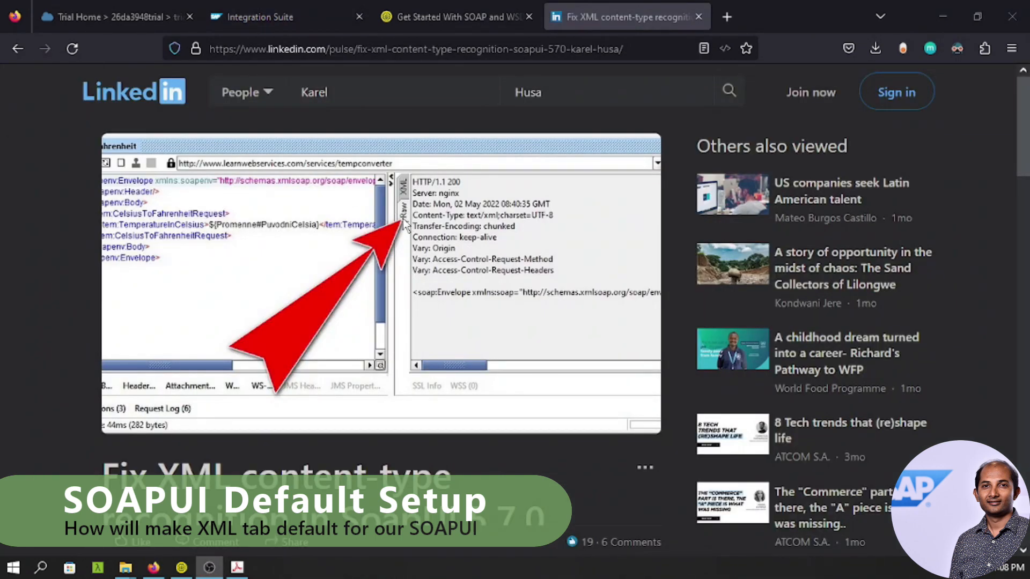
Scroll to the article's 'How to do that' steps and highlight the jar path and SoapUI folder path.
{"action": "scroll", "coordinate": [436, 336], "scroll_direction": "down", "scroll_amount": 2}
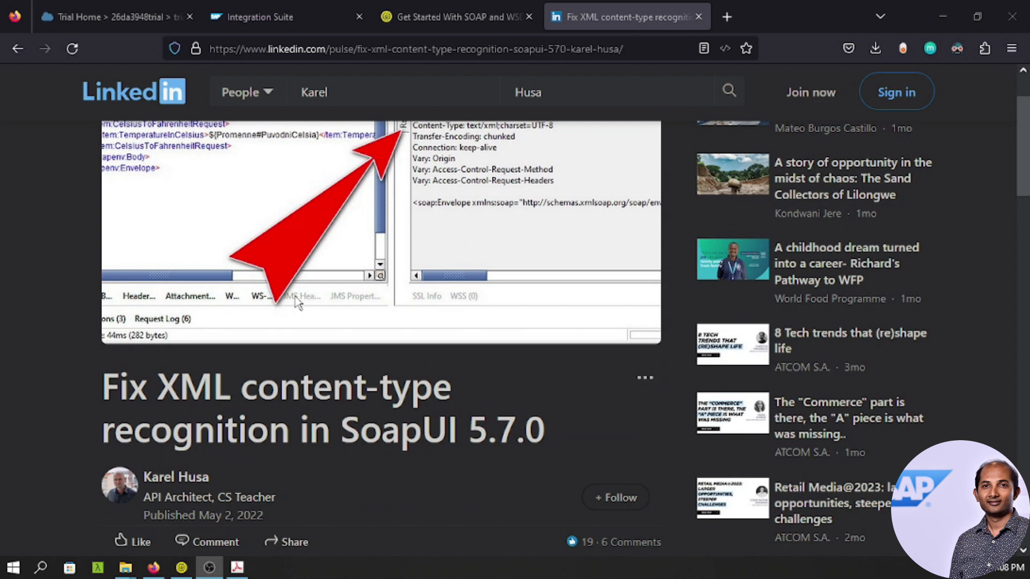
{"action": "scroll", "coordinate": [294, 294], "scroll_direction": "down", "scroll_amount": 7}
{"action": "scroll", "coordinate": [294, 294], "scroll_direction": "down", "scroll_amount": 2}
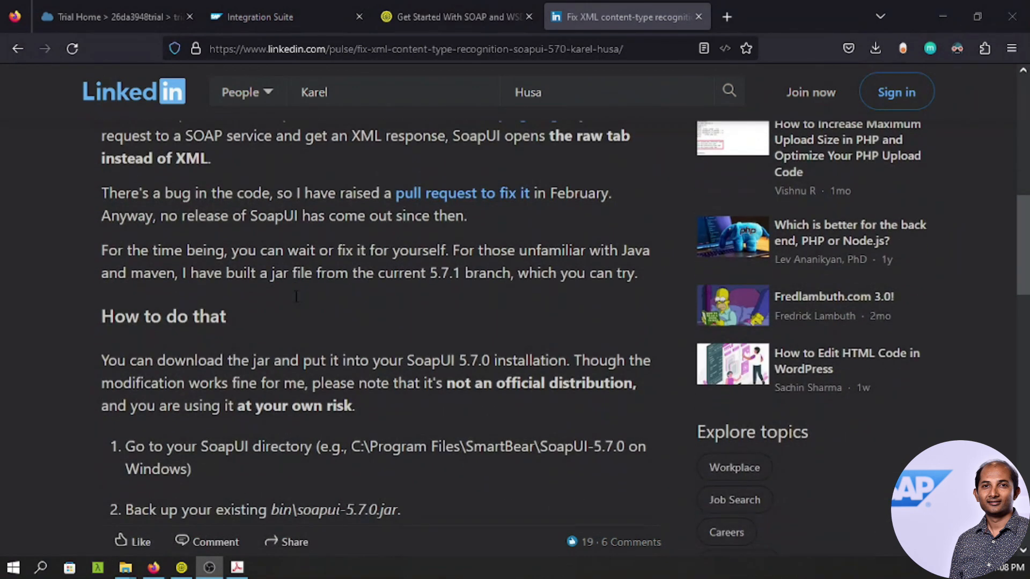
{"action": "scroll", "coordinate": [294, 294], "scroll_direction": "down", "scroll_amount": 2}
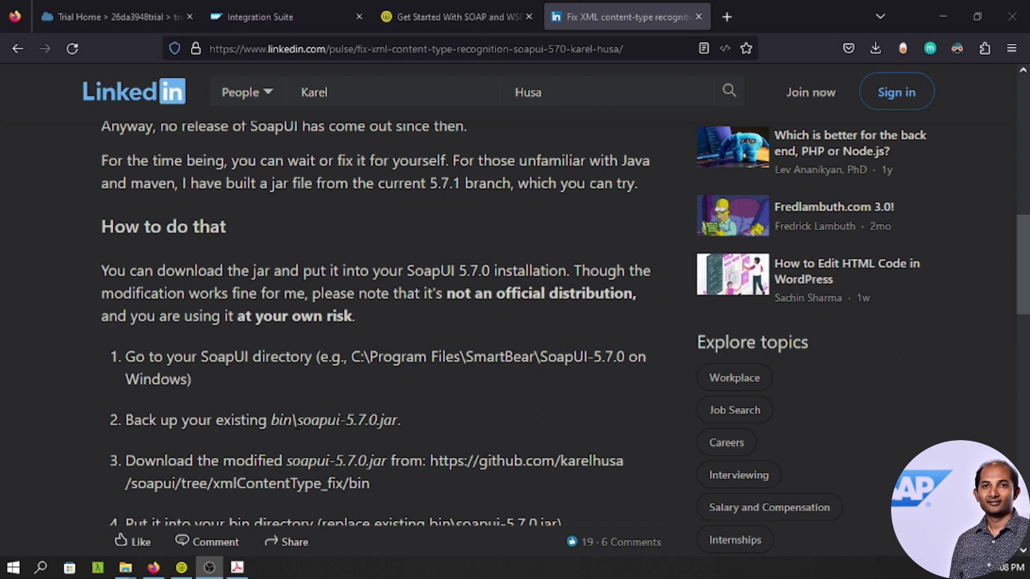
{"action": "left_click_drag", "start_coordinate": [270, 422], "coordinate": [395, 421]}
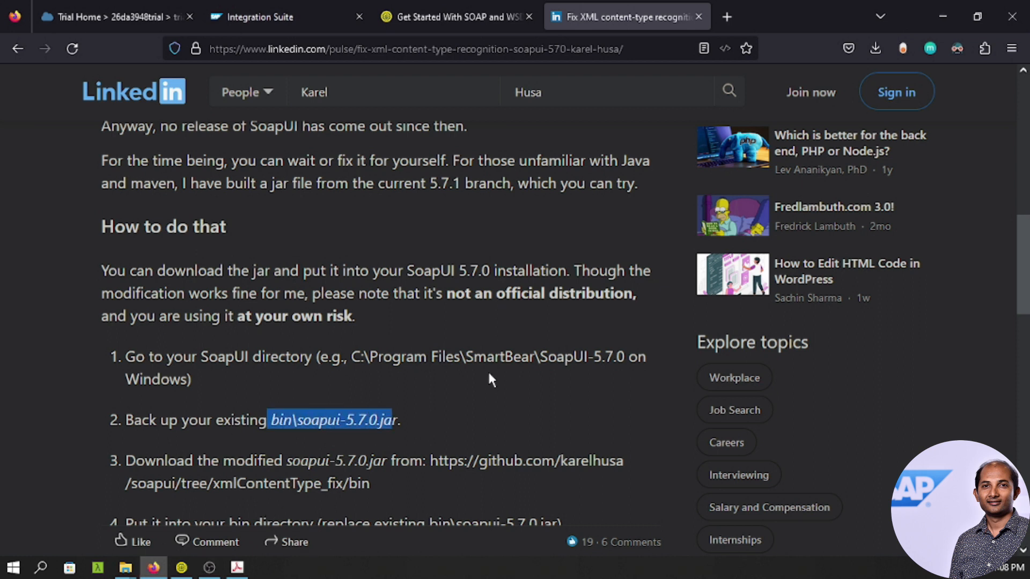
{"action": "left_click_drag", "start_coordinate": [354, 357], "coordinate": [625, 357]}
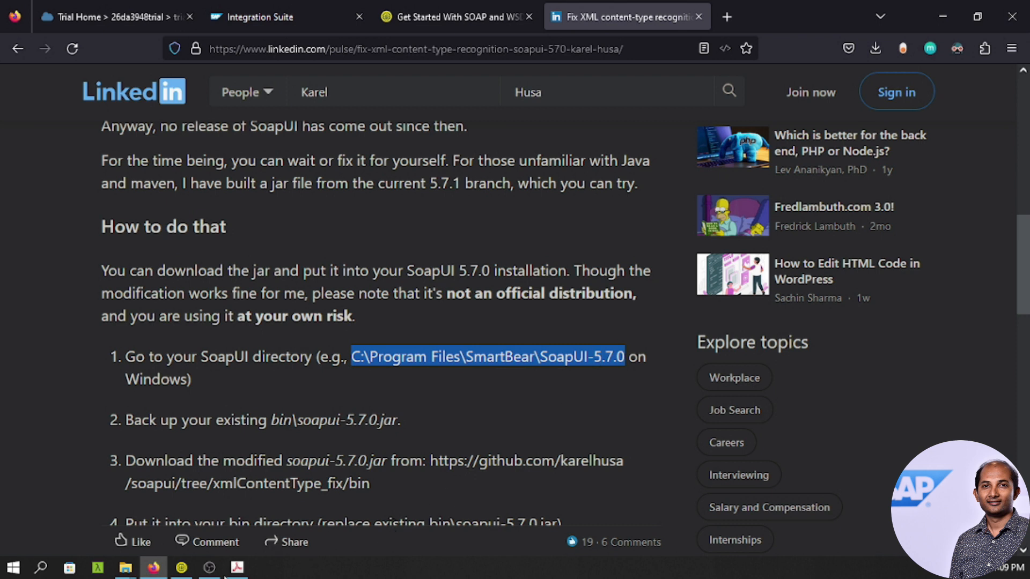
Open the SoapUI-5.7.0 bin folder, select soapui-5.7.0.jar (12,289 KB), then return to the article.
{"action": "mouse_move", "coordinate": [125, 568]}
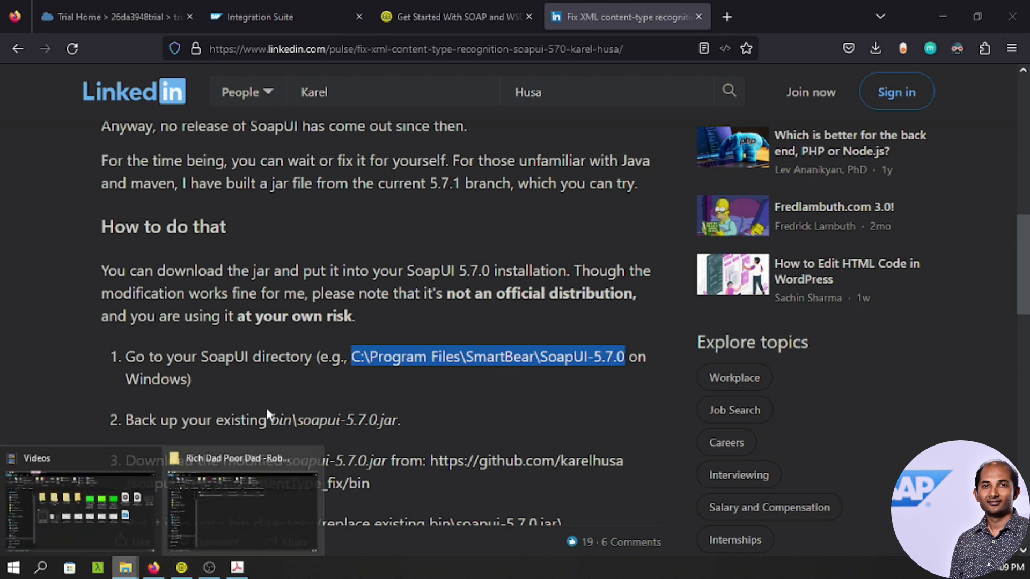
{"action": "left_click", "coordinate": [224, 516]}
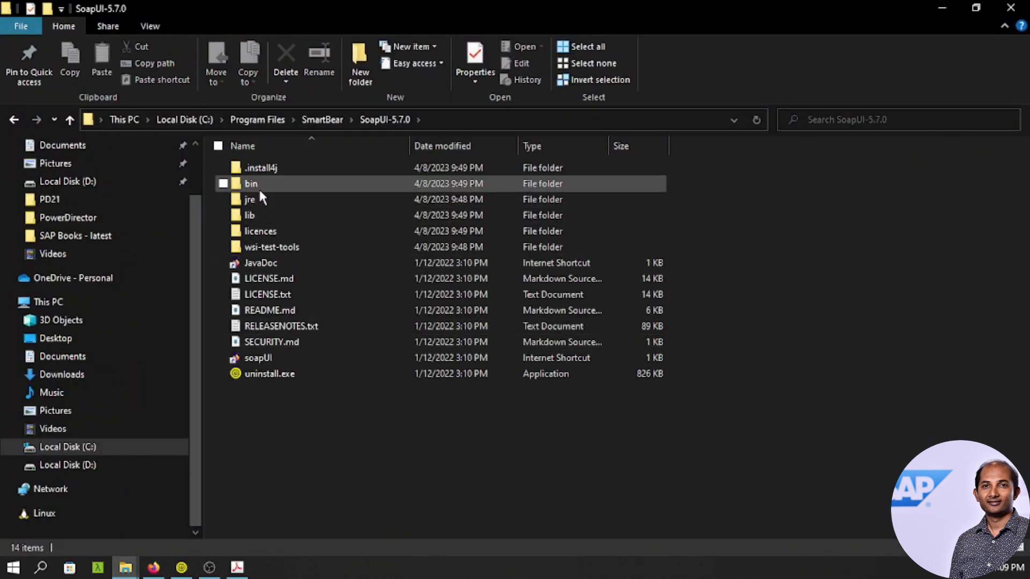
{"action": "double_click", "coordinate": [259, 190]}
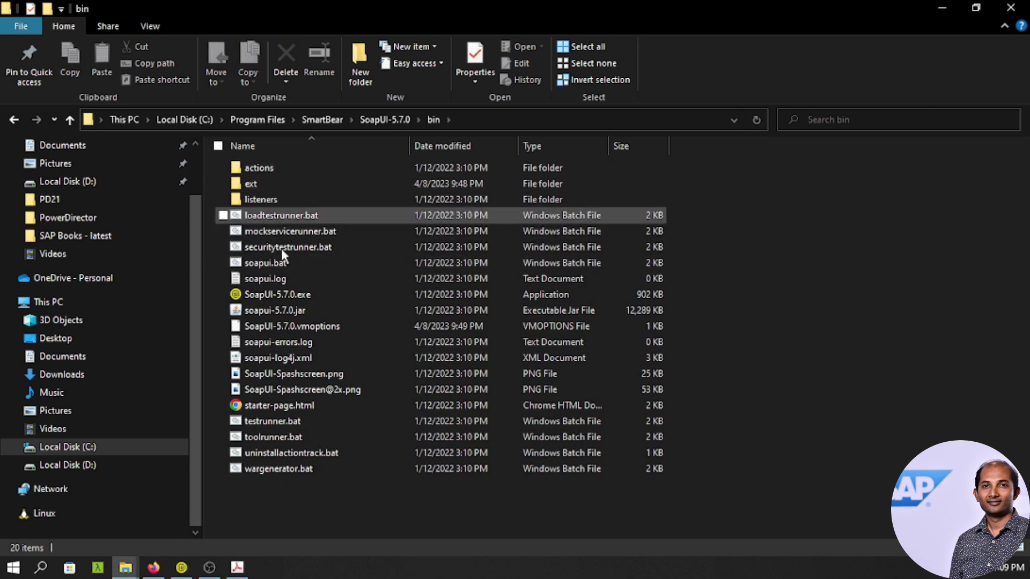
{"action": "left_click", "coordinate": [280, 315]}
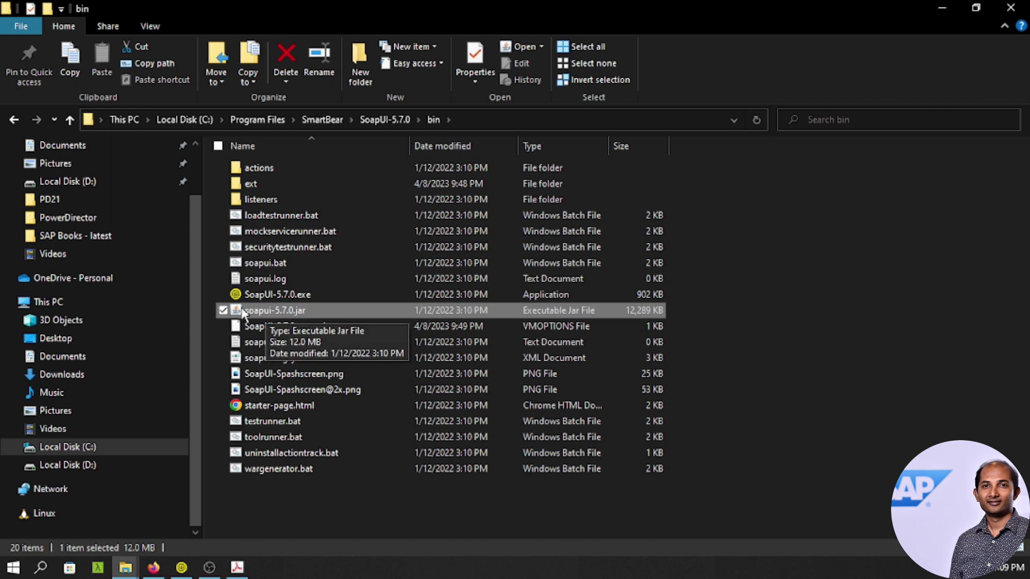
{"action": "left_click", "coordinate": [155, 568]}
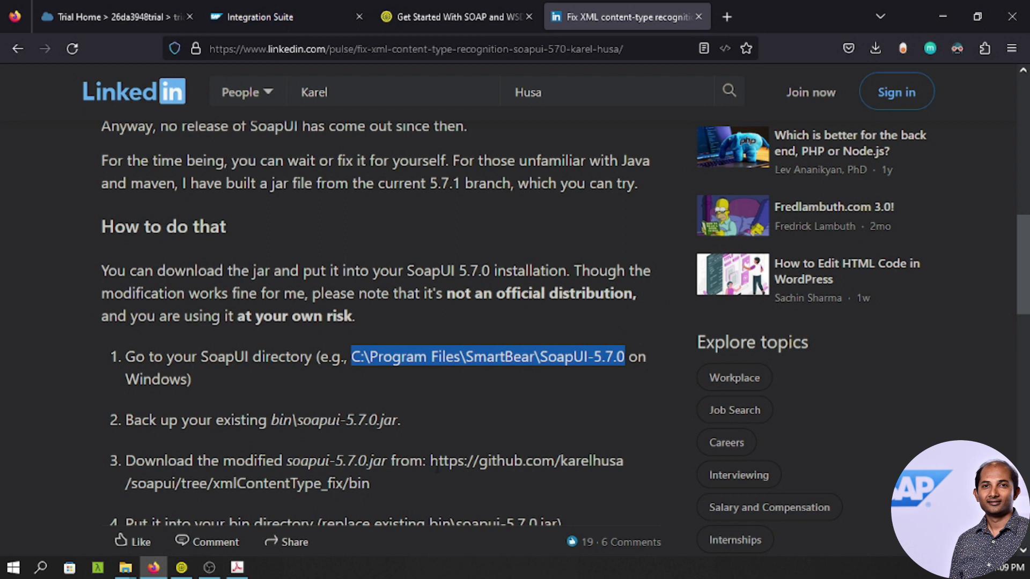
Copy the article's GitHub link to the fixed jar and load it in a new tab.
{"action": "left_click", "coordinate": [434, 466]}
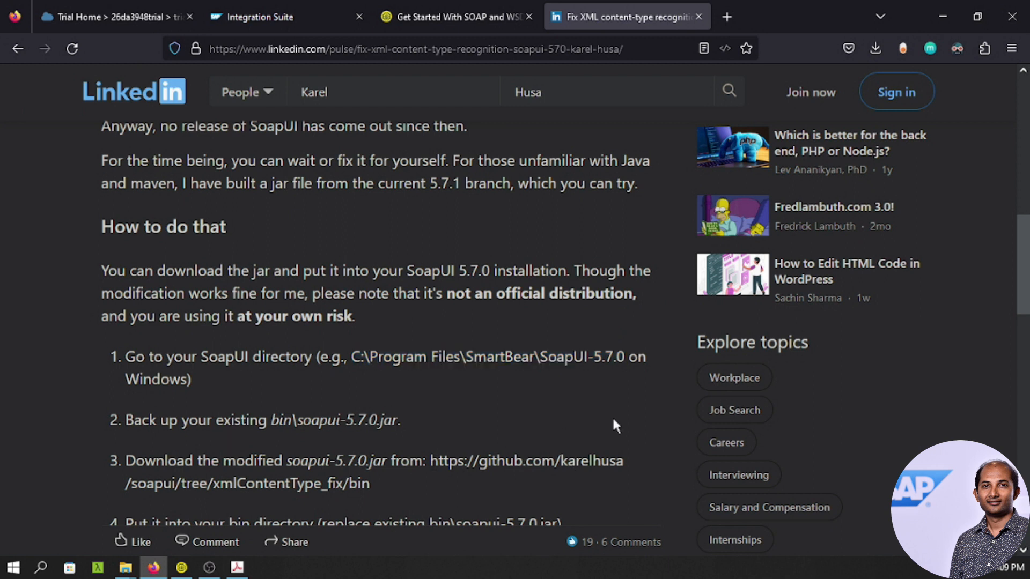
{"action": "scroll", "coordinate": [486, 382], "scroll_direction": "down", "scroll_amount": 3}
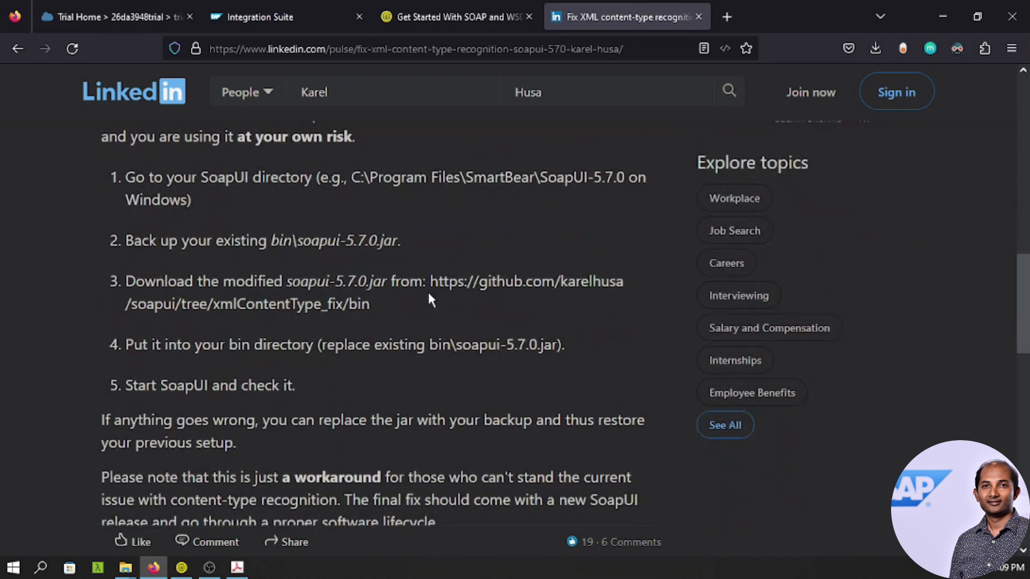
{"action": "left_click_drag", "start_coordinate": [428, 284], "coordinate": [378, 307]}
{"action": "key", "text": "ctrl+c"}
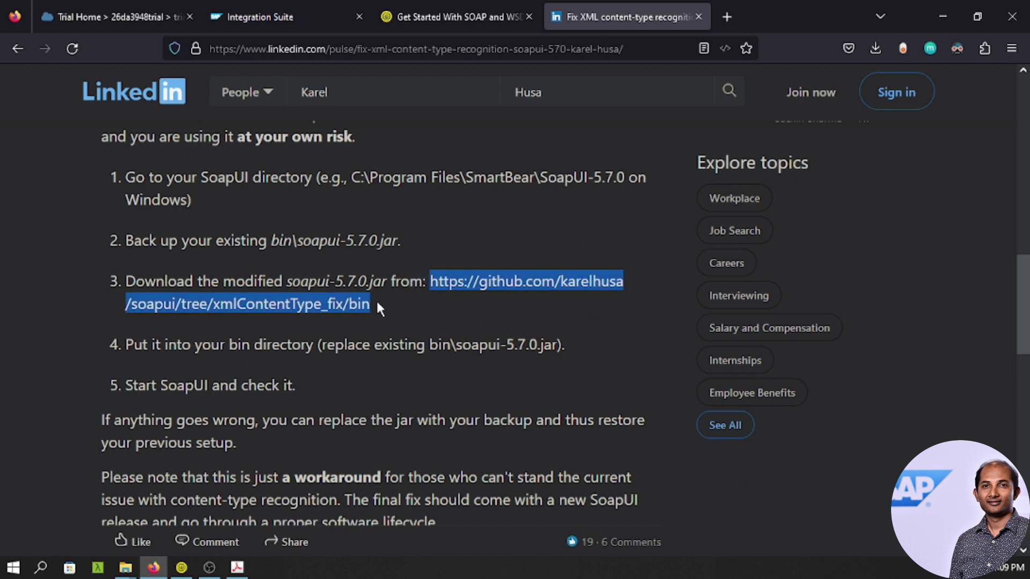
{"action": "left_click", "coordinate": [727, 16]}
{"action": "key", "text": "ctrl+v"}
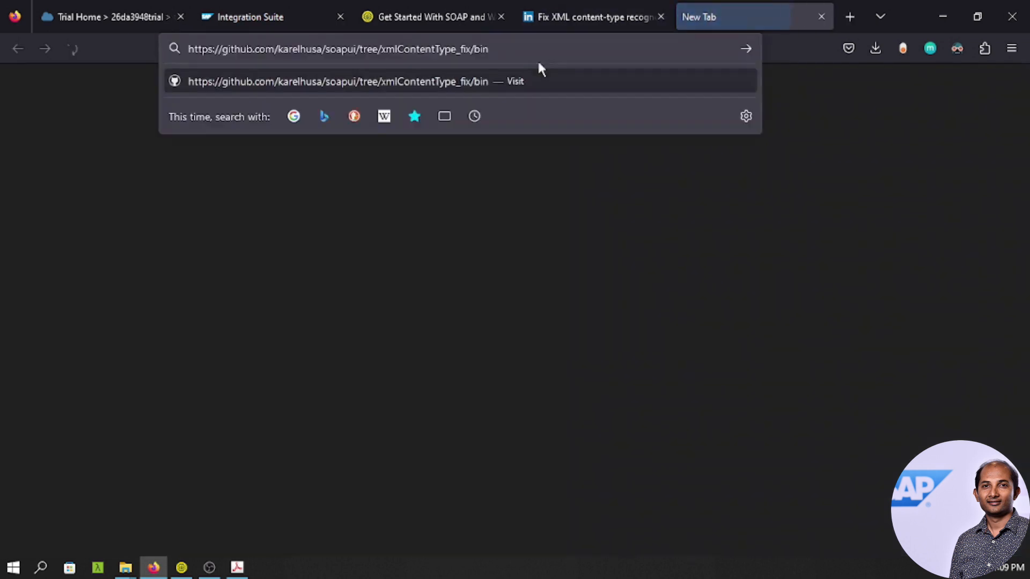
{"action": "key", "text": "Return"}
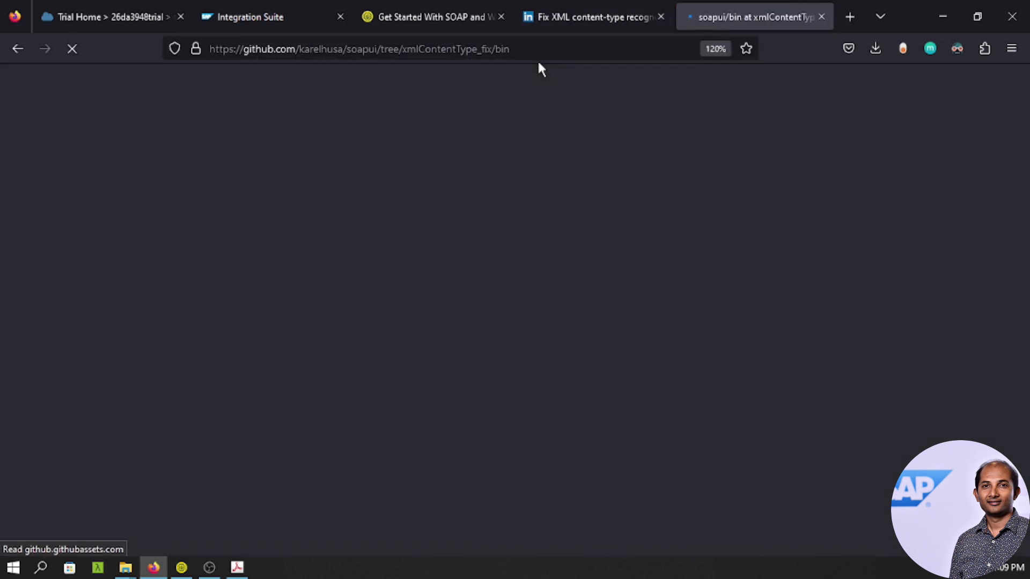
Download the patched soapui-5.7.0.jar from GitHub and show it in the Downloads folder.
{"action": "scroll", "coordinate": [555, 312], "scroll_direction": "down", "scroll_amount": 3}
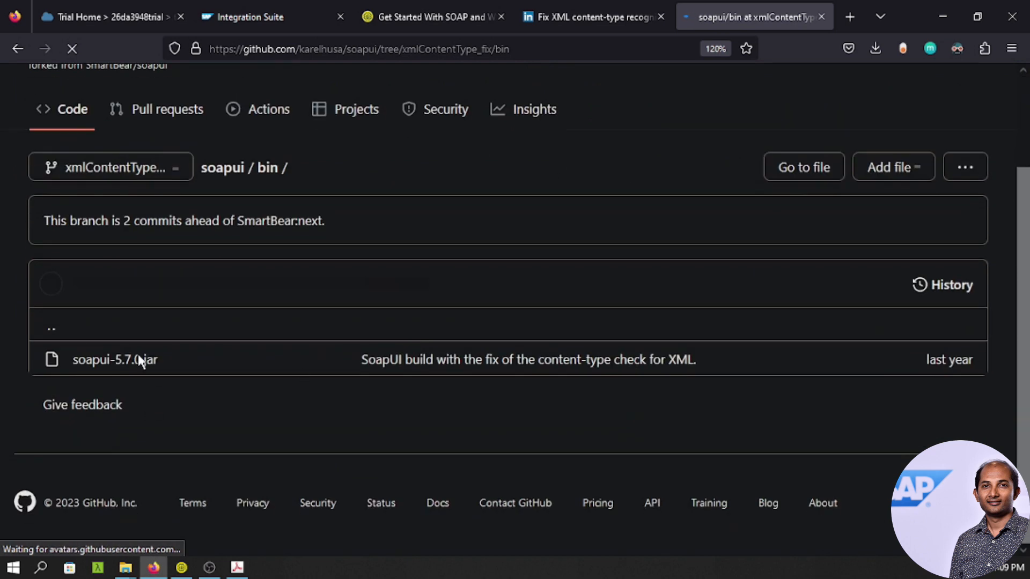
{"action": "left_click", "coordinate": [142, 359]}
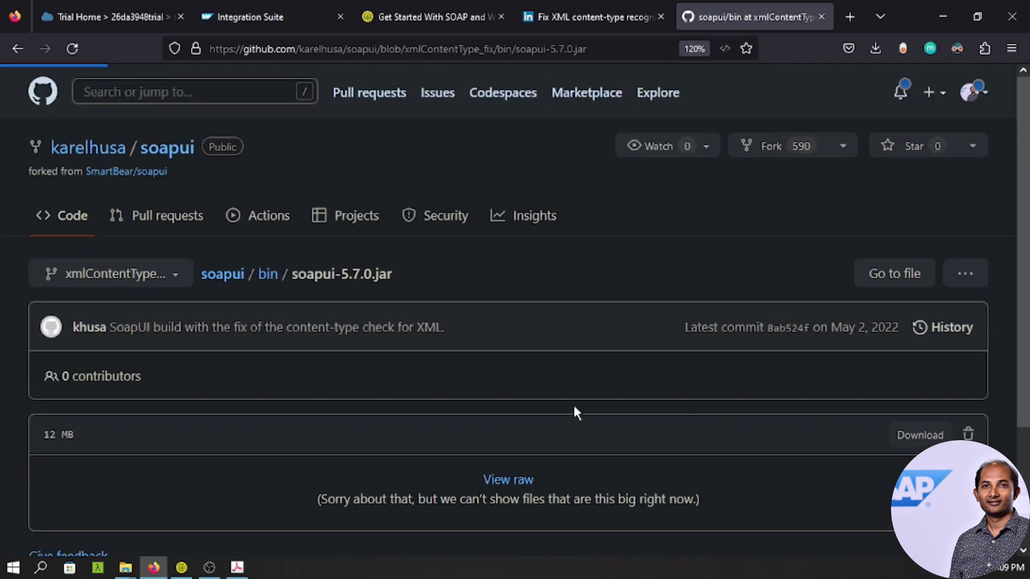
{"action": "scroll", "coordinate": [783, 375], "scroll_direction": "down", "scroll_amount": 2}
{"action": "scroll", "coordinate": [778, 373], "scroll_direction": "down", "scroll_amount": 2}
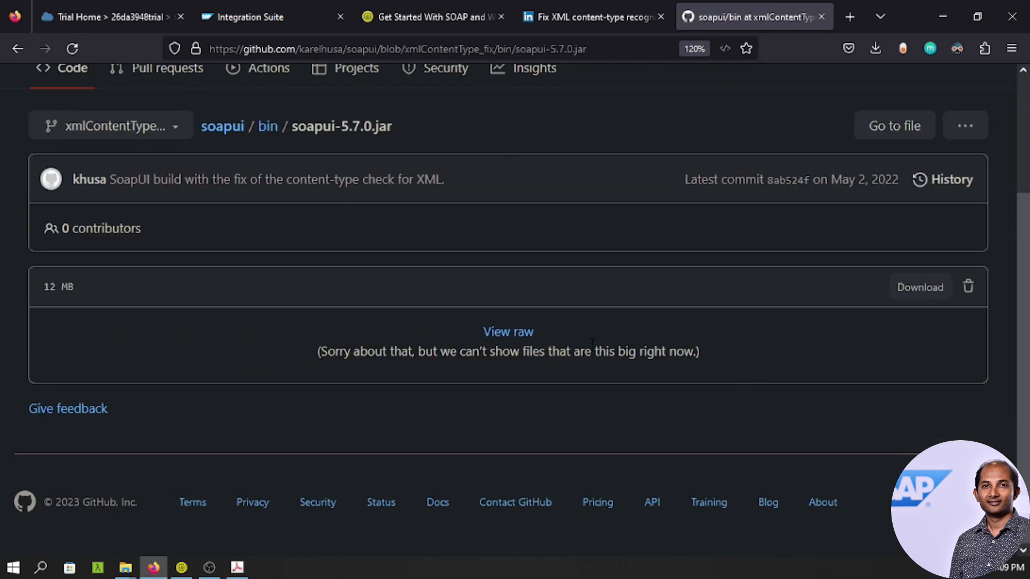
{"action": "left_click", "coordinate": [919, 288]}
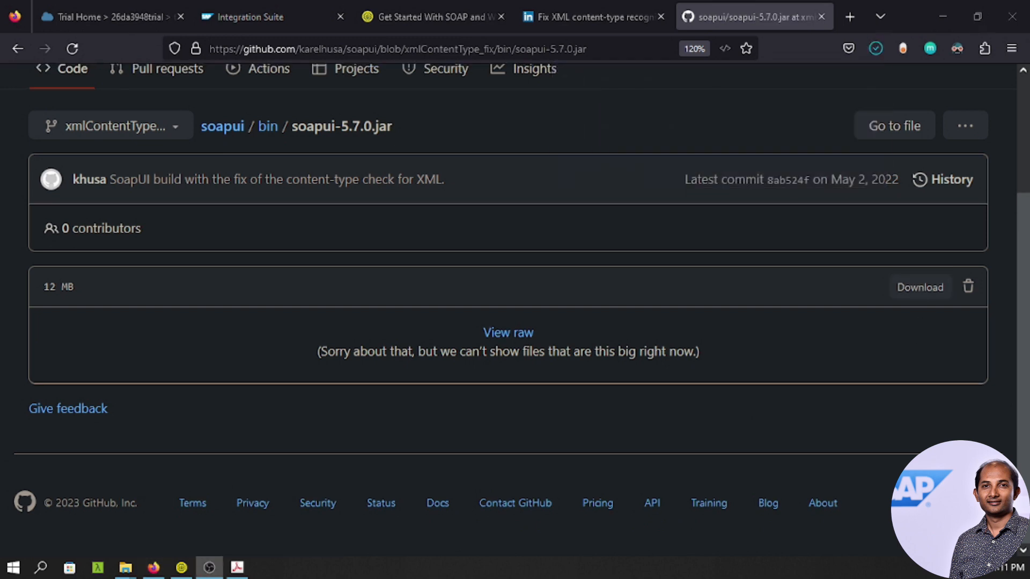
{"action": "left_click", "coordinate": [877, 49]}
{"action": "left_click", "coordinate": [867, 87]}
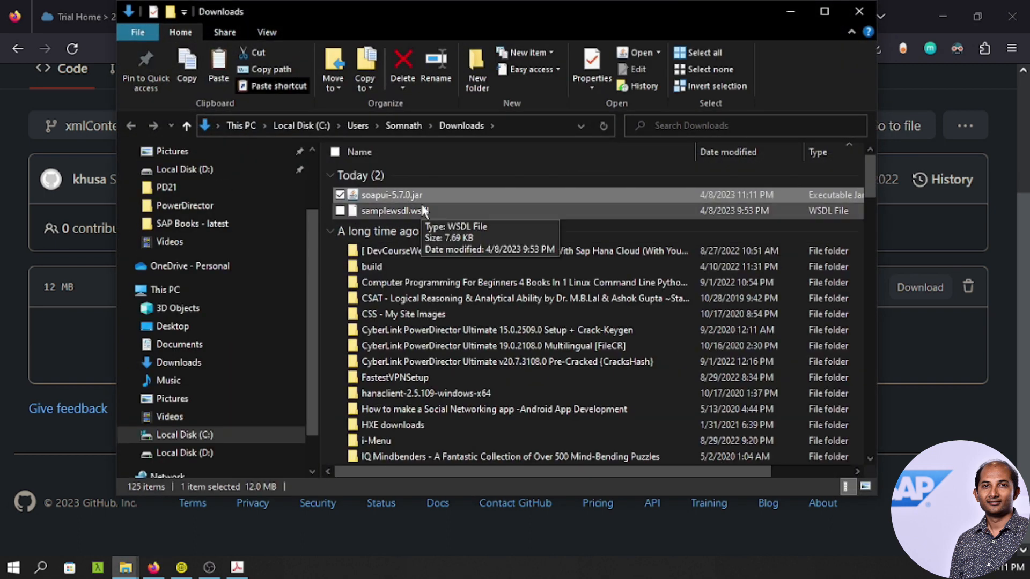
Copy the patched jar from Downloads and paste it into the SoapUI-5.7.0 bin folder.
{"action": "key", "text": "alt+Tab"}
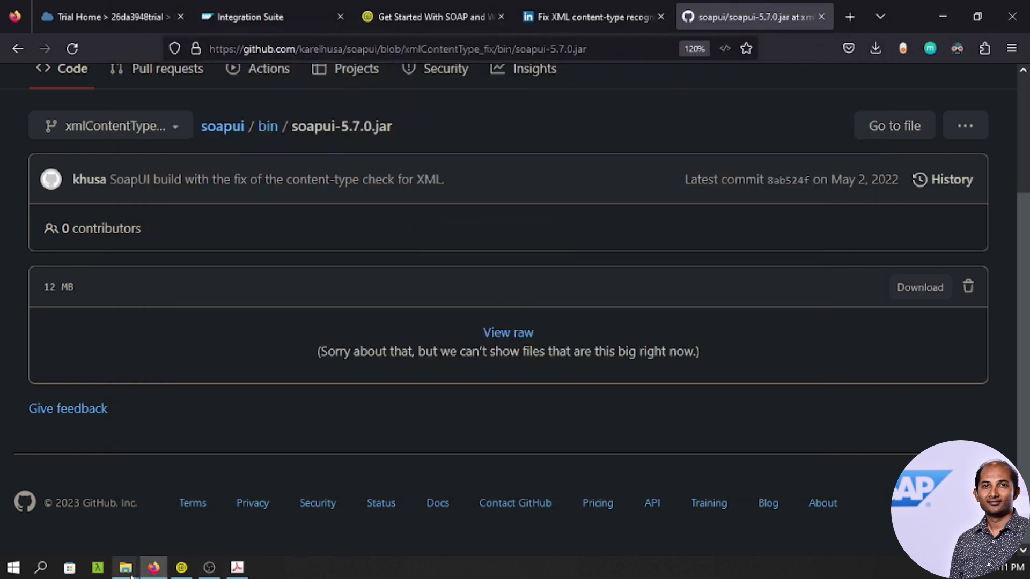
{"action": "mouse_move", "coordinate": [126, 568]}
{"action": "left_click", "coordinate": [273, 508]}
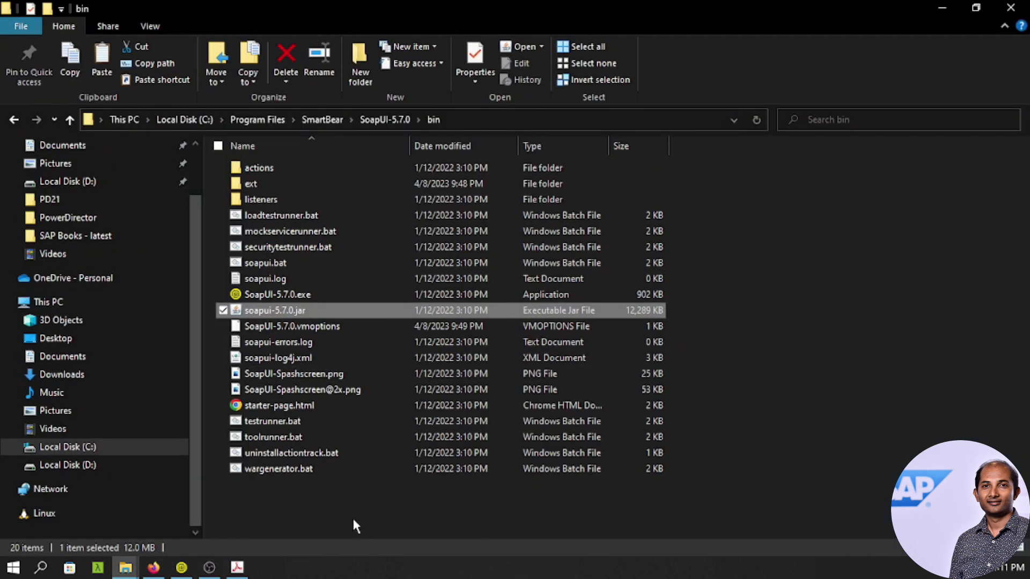
{"action": "left_click", "coordinate": [309, 503]}
{"action": "key", "text": "ctrl+v"}
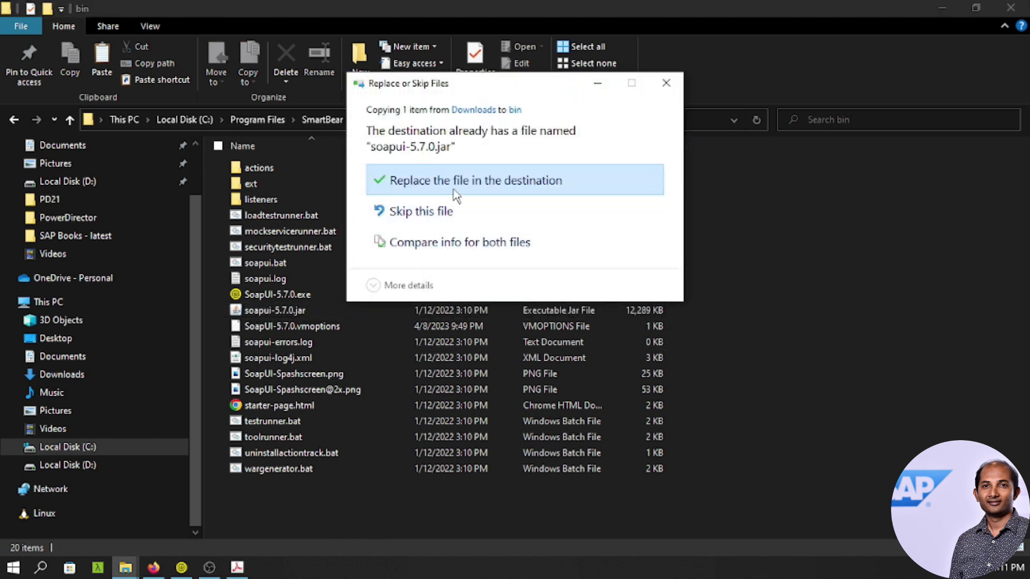
Replace the existing soapui-5.7.0.jar with administrator permission, then close SoapUI to load the patch.
{"action": "left_click", "coordinate": [494, 185]}
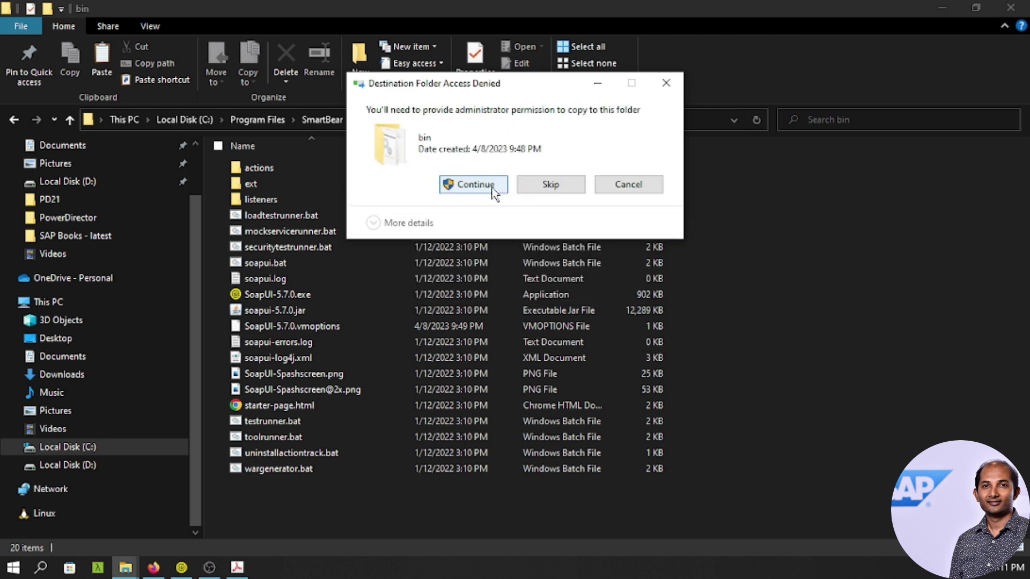
{"action": "left_click", "coordinate": [492, 187]}
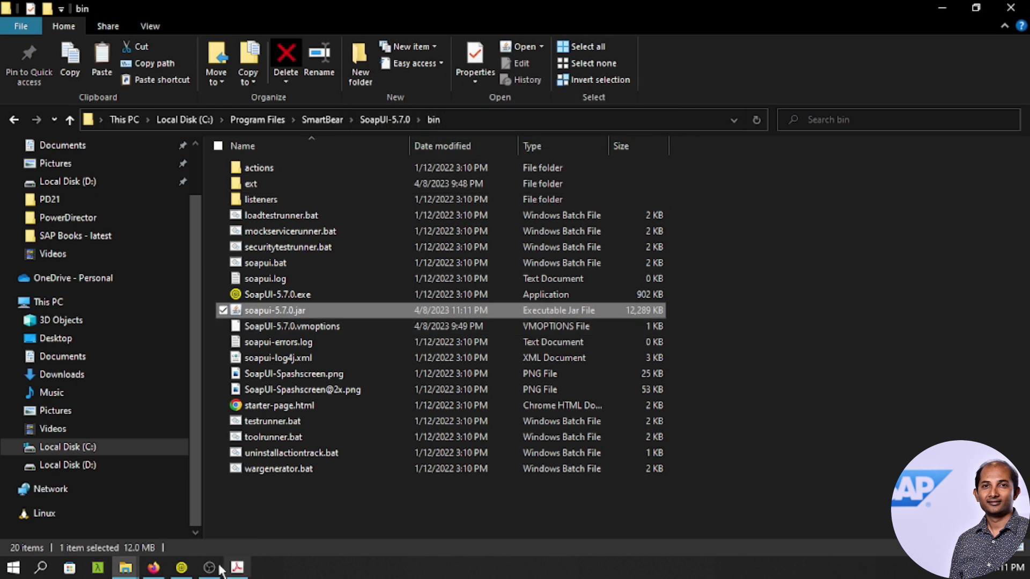
{"action": "left_click", "coordinate": [181, 568]}
{"action": "left_click", "coordinate": [1011, 7]}
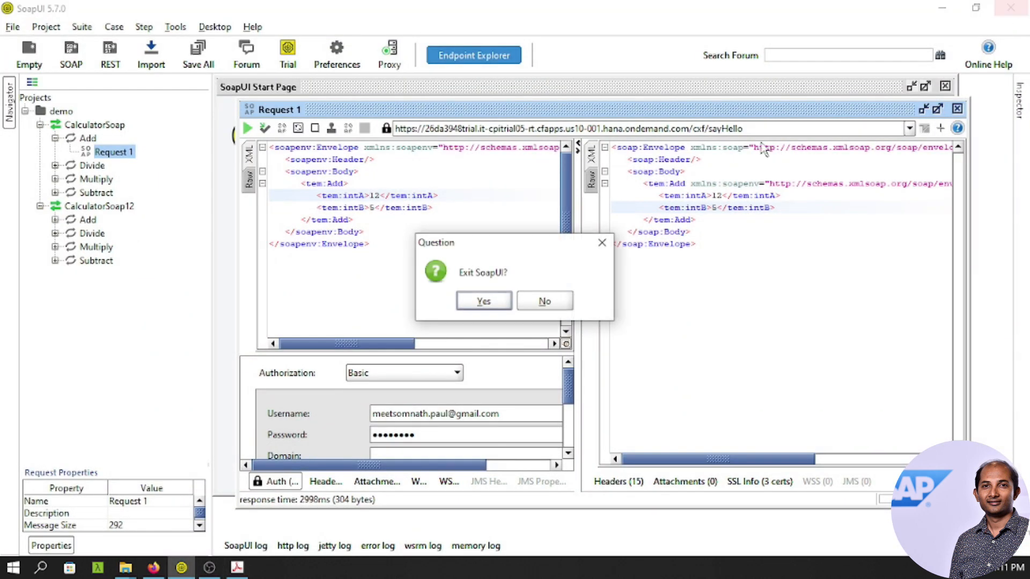
Restart SoapUI and create a SOAP project named 'demo' from samplewsdl.wsdl.
{"action": "left_click", "coordinate": [483, 301]}
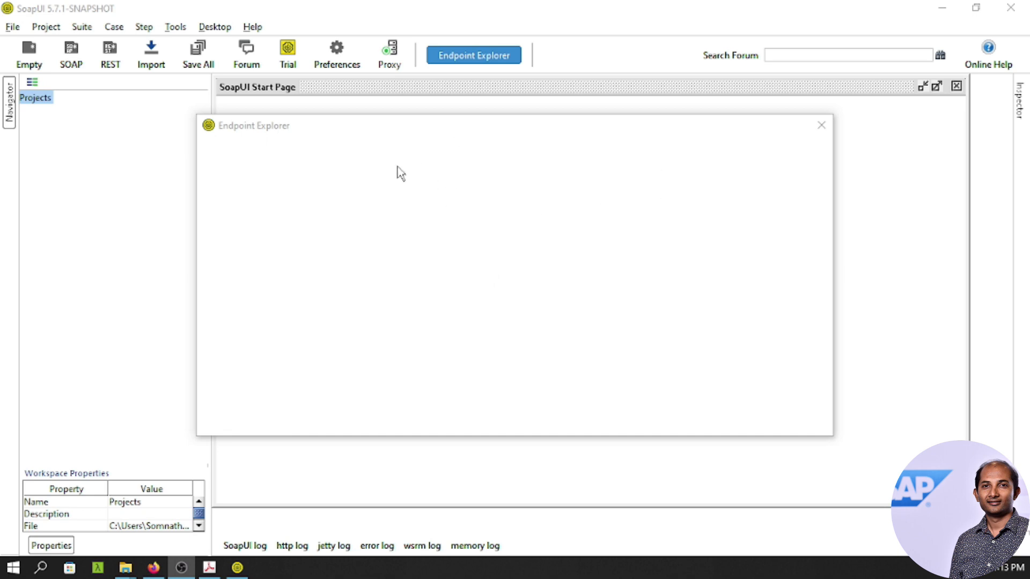
{"action": "left_click", "coordinate": [823, 129]}
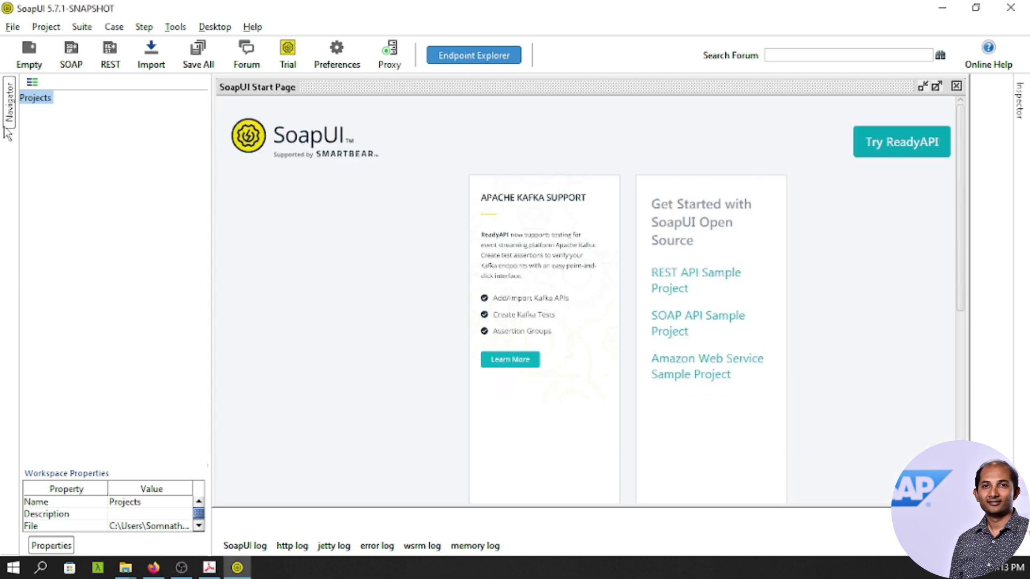
{"action": "left_click", "coordinate": [65, 54]}
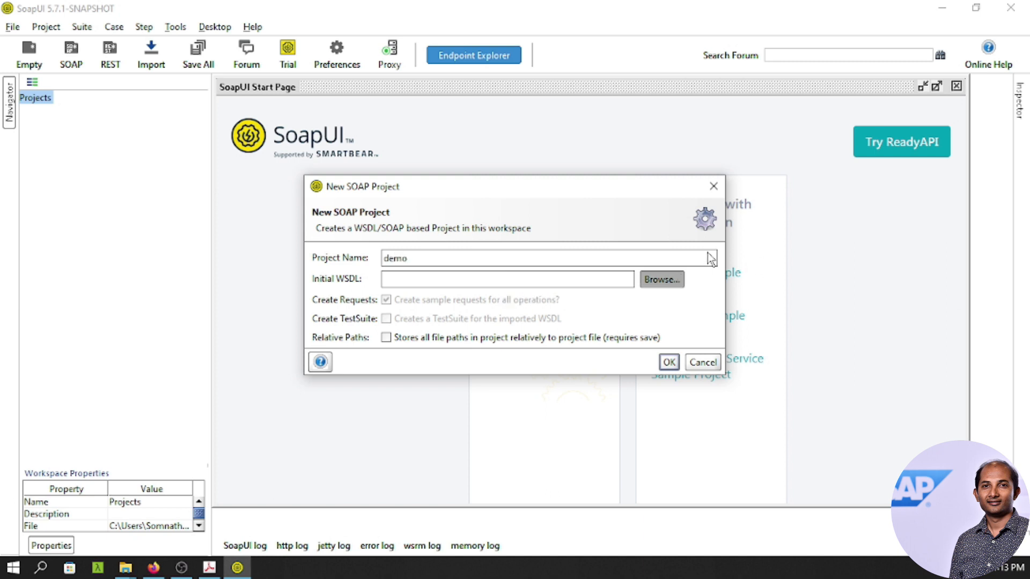
{"action": "left_click", "coordinate": [683, 278]}
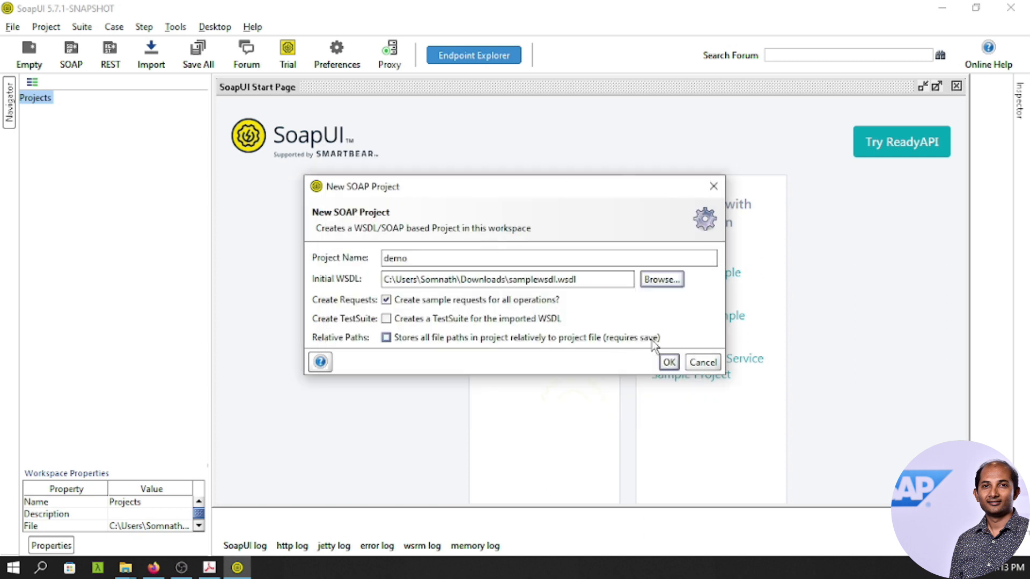
{"action": "left_click", "coordinate": [668, 361]}
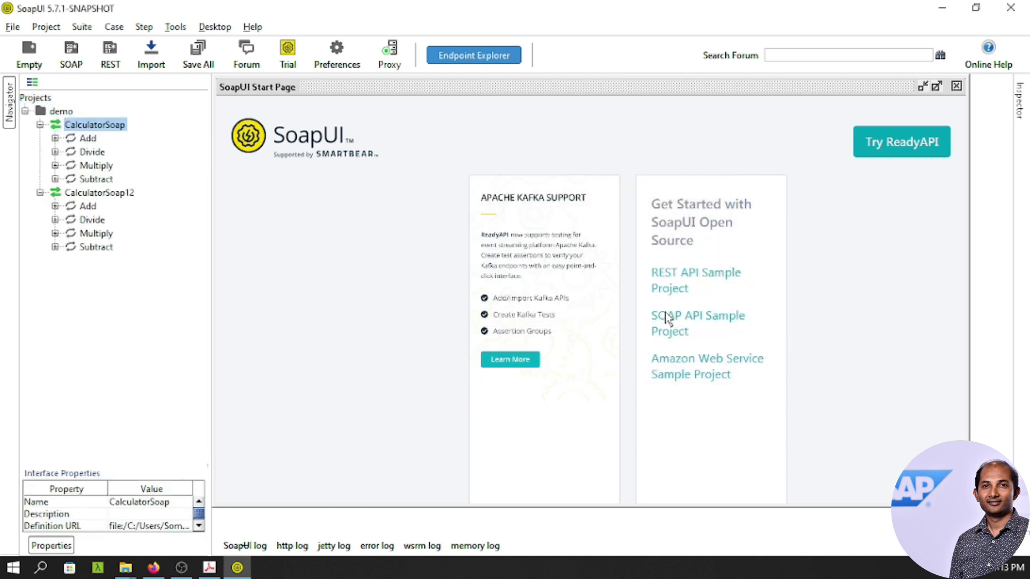
Open the Add operation's Request 1 and set intA to 10 and intB to 20.
{"action": "left_click", "coordinate": [55, 138]}
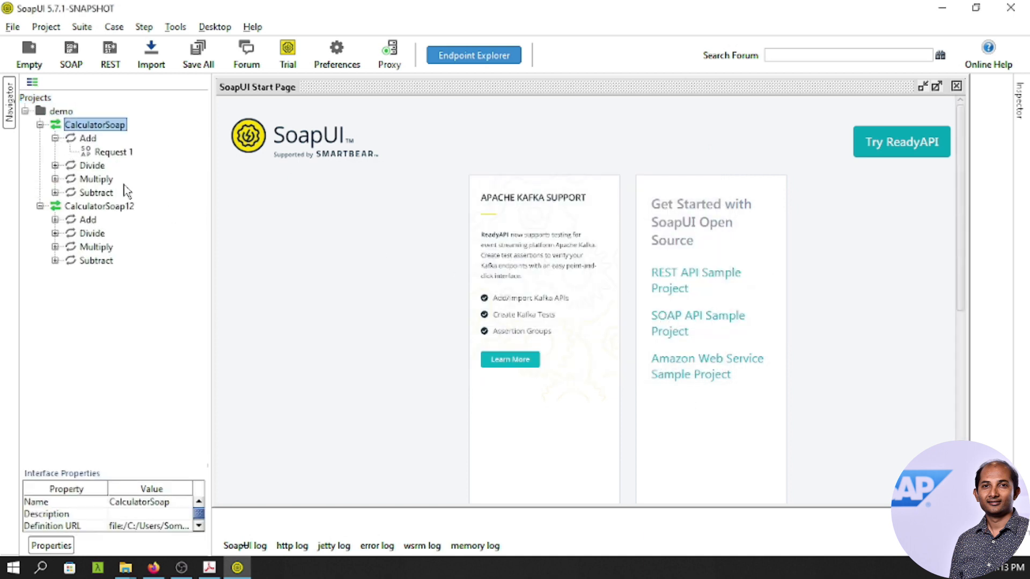
{"action": "double_click", "coordinate": [118, 153]}
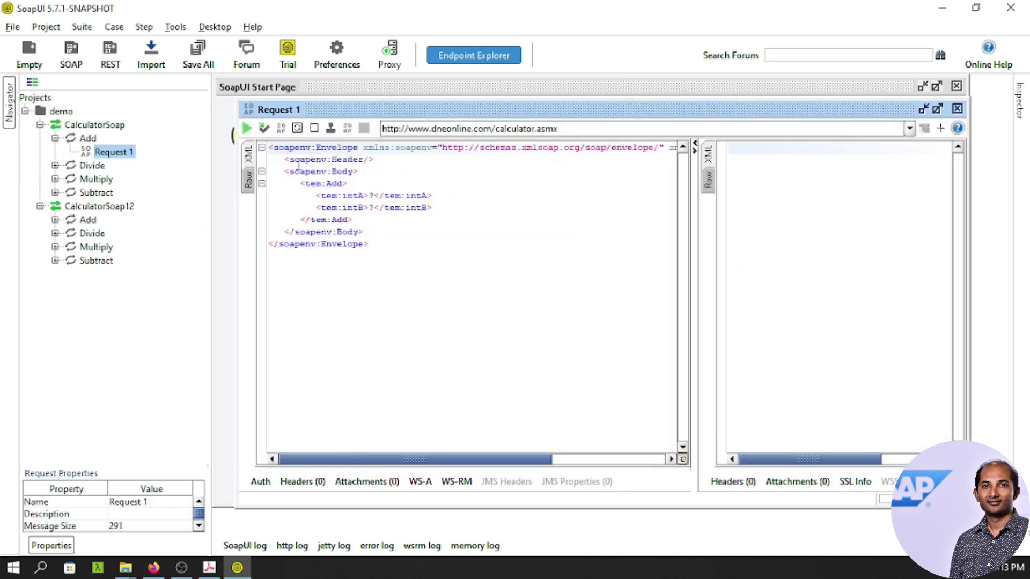
{"action": "left_click", "coordinate": [374, 196]}
{"action": "key", "text": "BackSpace"}
{"action": "type", "text": "10"}
{"action": "double_click", "coordinate": [371, 207]}
{"action": "type", "text": "20"}
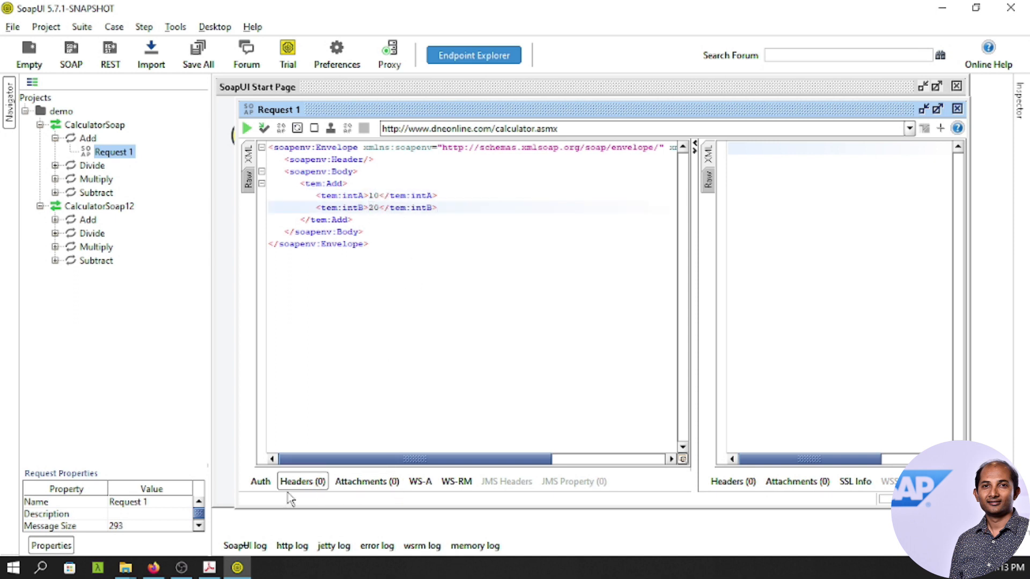
Copy the iFlow's sayHello endpoint URL from Integration Suite and return to SoapUI.
{"action": "left_click", "coordinate": [153, 568]}
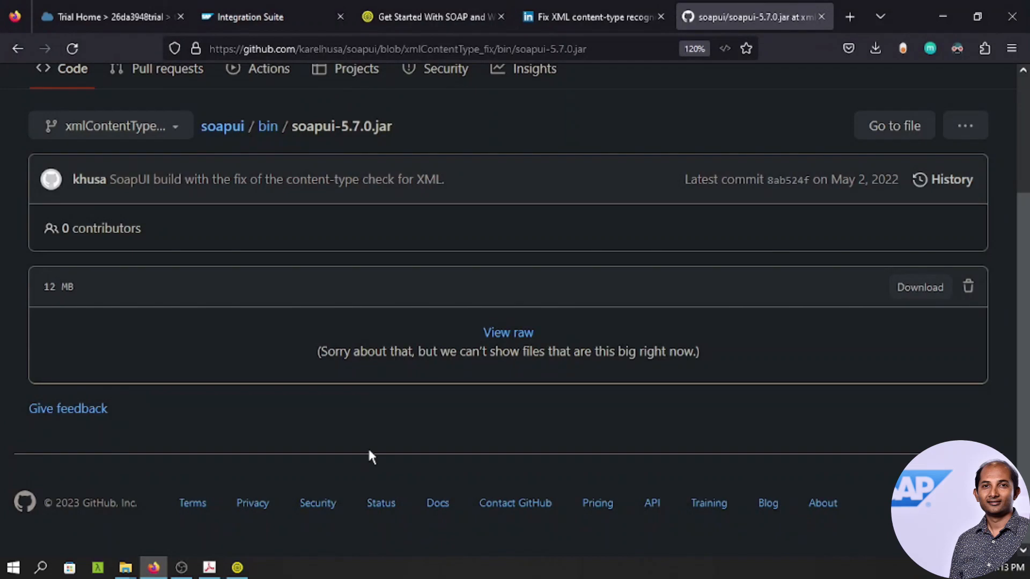
{"action": "left_click", "coordinate": [236, 23]}
{"action": "left_click", "coordinate": [466, 192]}
{"action": "left_click", "coordinate": [981, 242]}
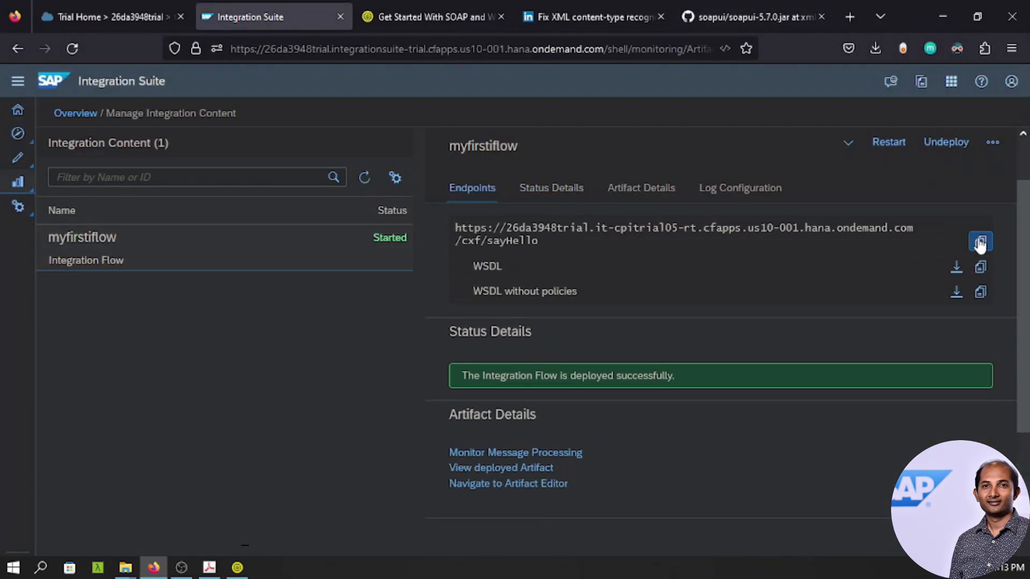
{"action": "left_click", "coordinate": [238, 568]}
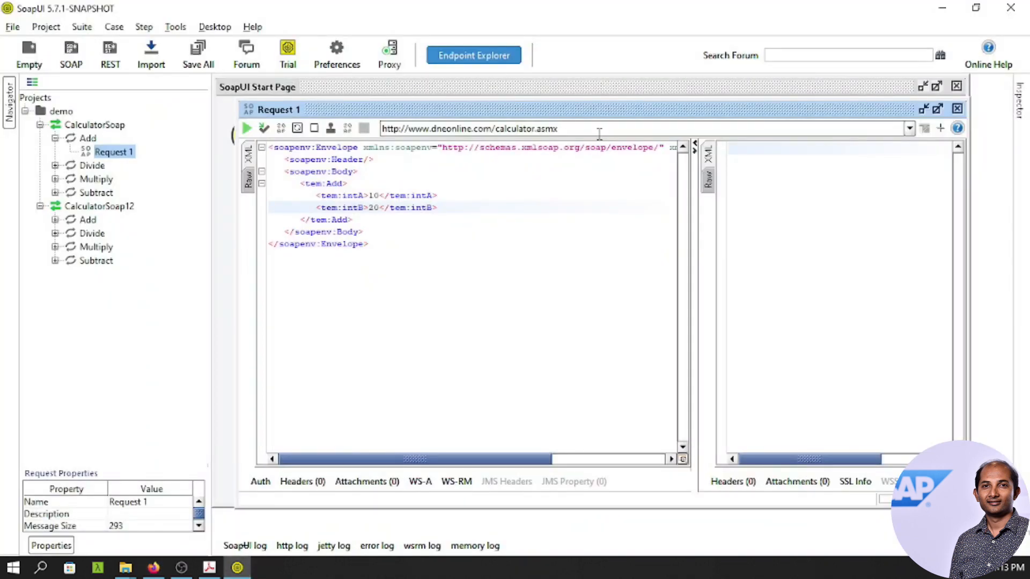
Add the pasted sayHello URL as a new endpoint for Request 1.
{"action": "left_click", "coordinate": [910, 128]}
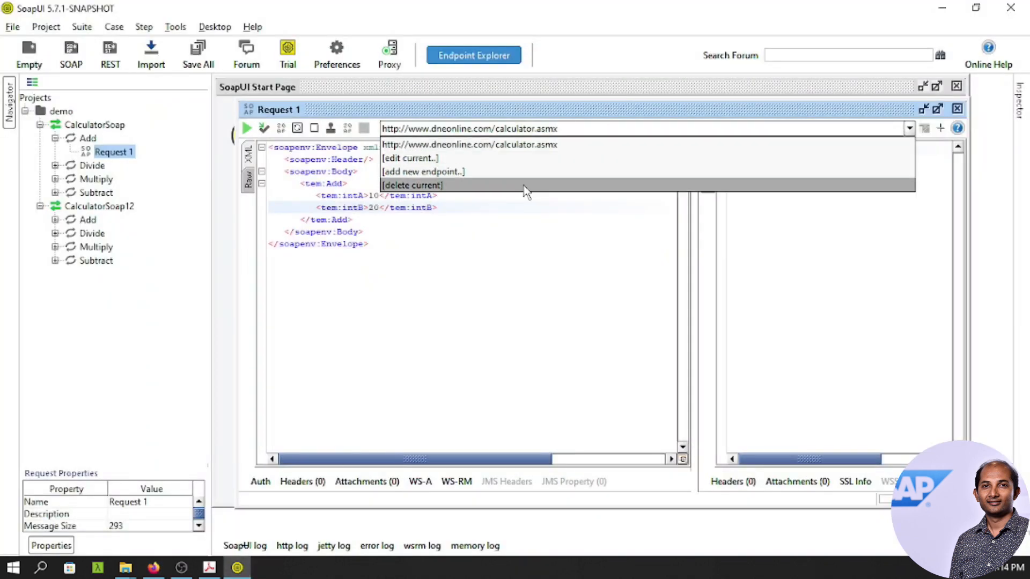
{"action": "left_click", "coordinate": [440, 171]}
{"action": "key", "text": "ctrl+v"}
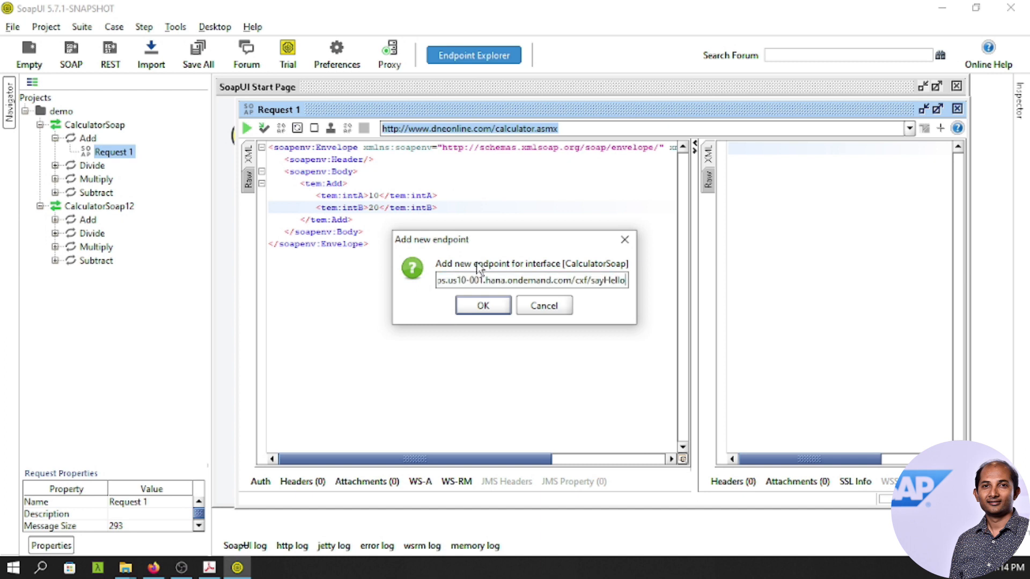
{"action": "key", "text": "ctrl+a"}
{"action": "left_click", "coordinate": [484, 306]}
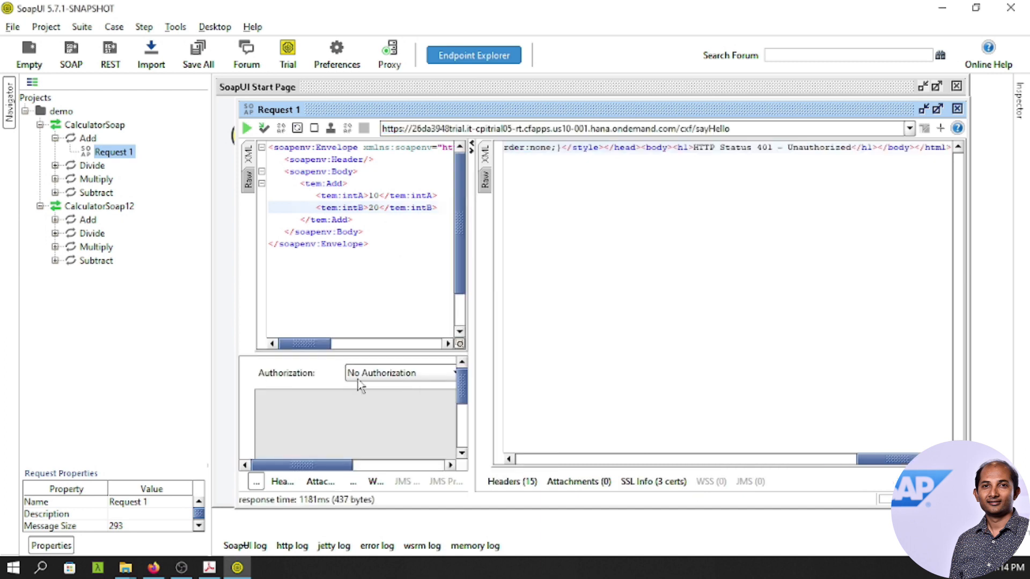
Add Basic authorization to Request 1 using the trial account's credentials.
{"action": "left_click", "coordinate": [358, 379]}
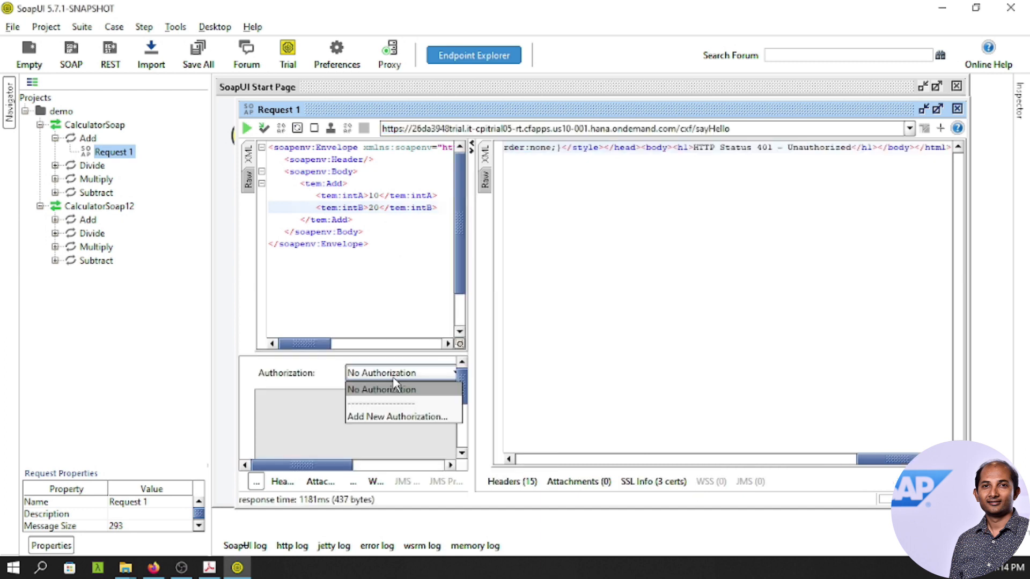
{"action": "left_click", "coordinate": [386, 411]}
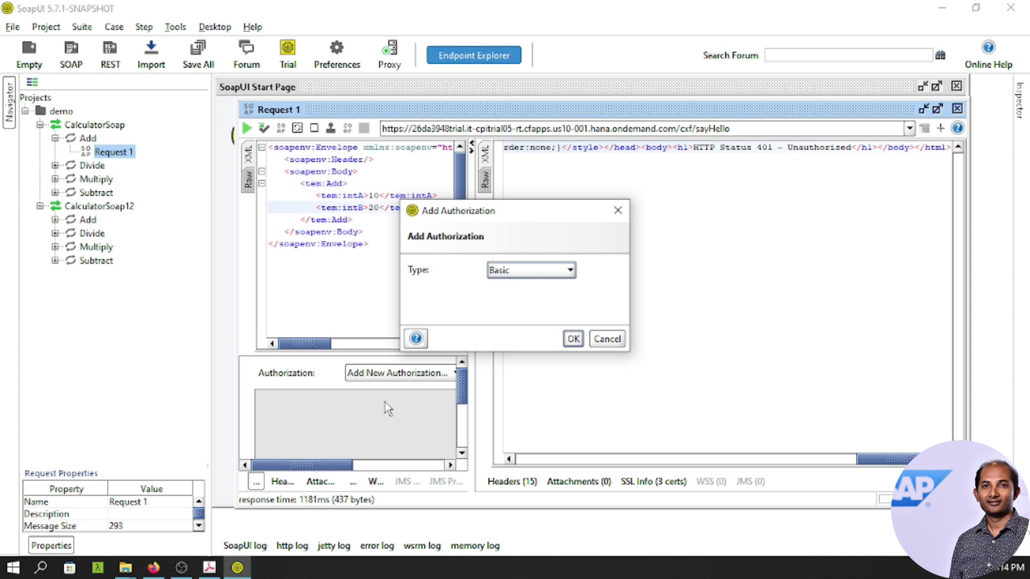
{"action": "left_click", "coordinate": [572, 339]}
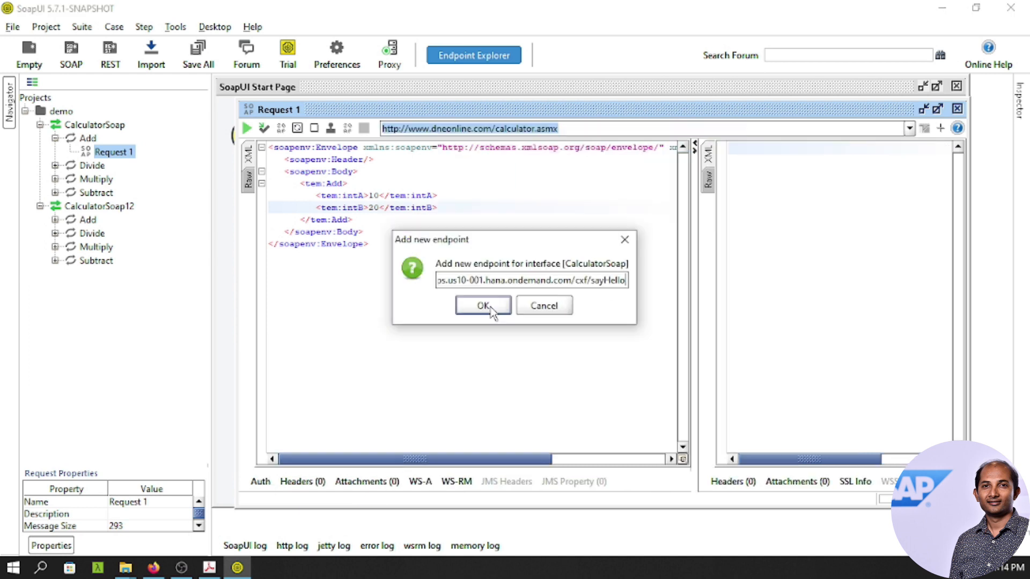
{"action": "left_click", "coordinate": [487, 307]}
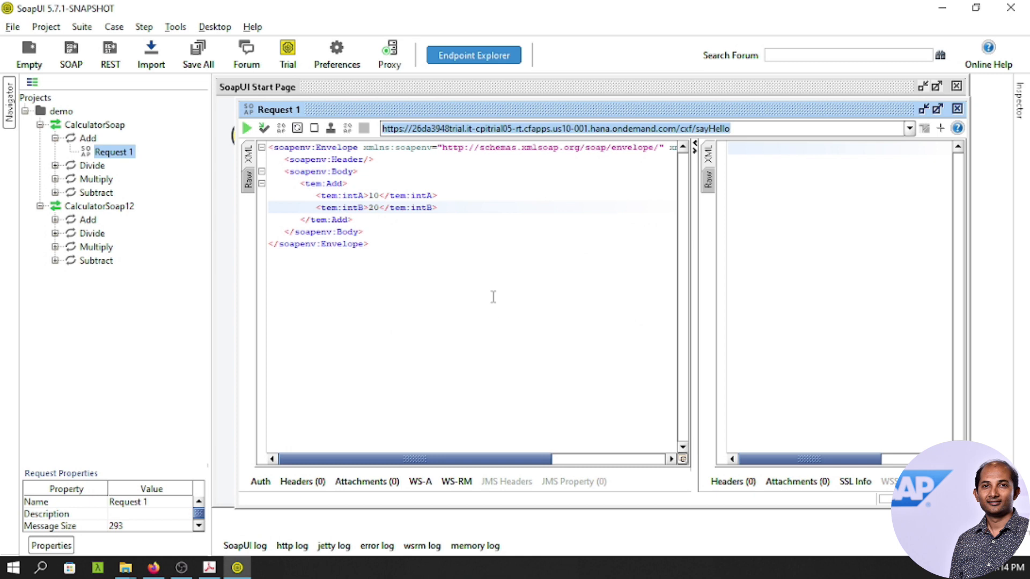
Submit Request 1 and confirm the raw HTTP 200 OK response echoing intA 10 and intB 20.
{"action": "left_click", "coordinate": [246, 128]}
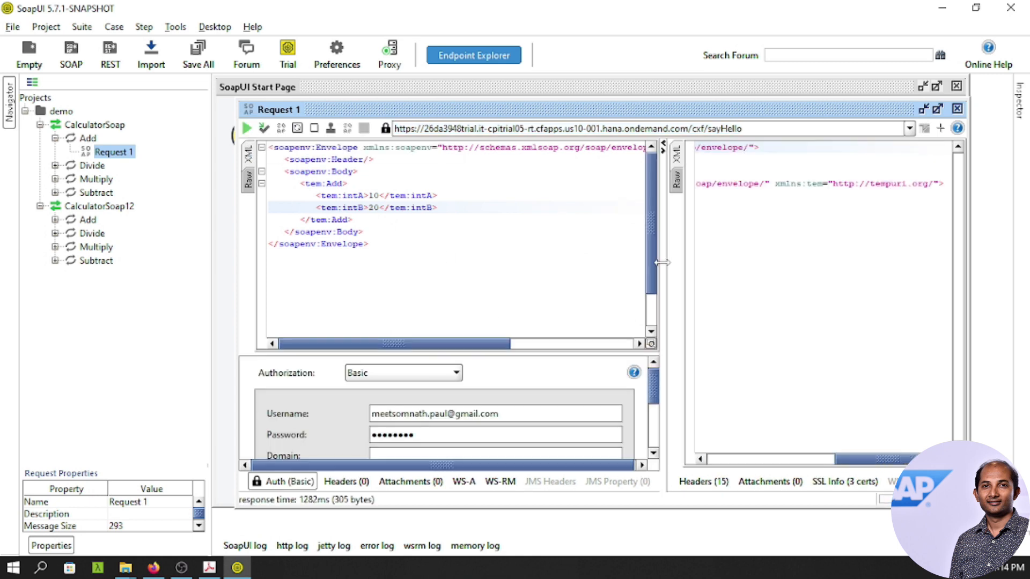
{"action": "left_click_drag", "start_coordinate": [869, 460], "coordinate": [743, 449]}
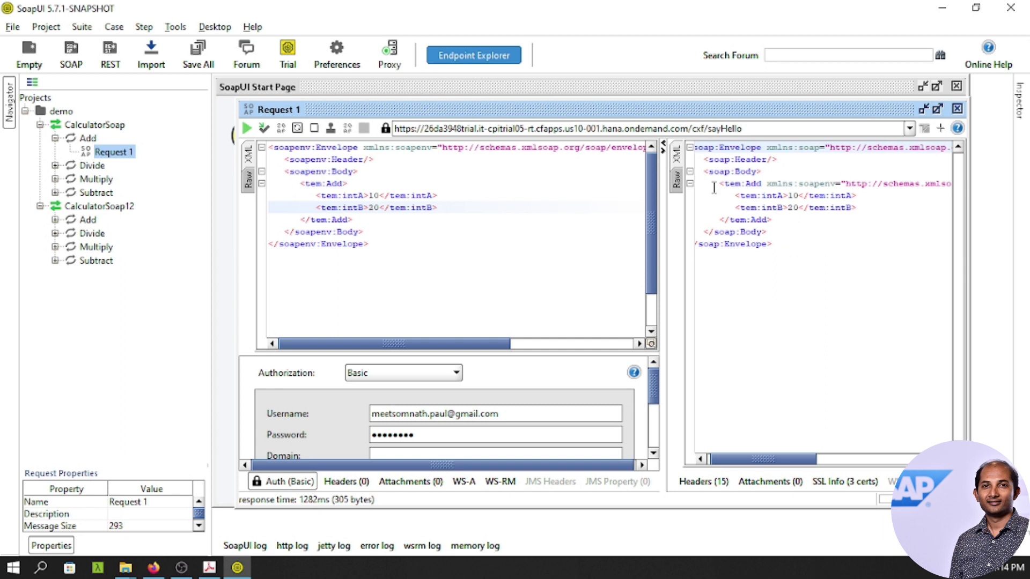
{"action": "left_click", "coordinate": [676, 179]}
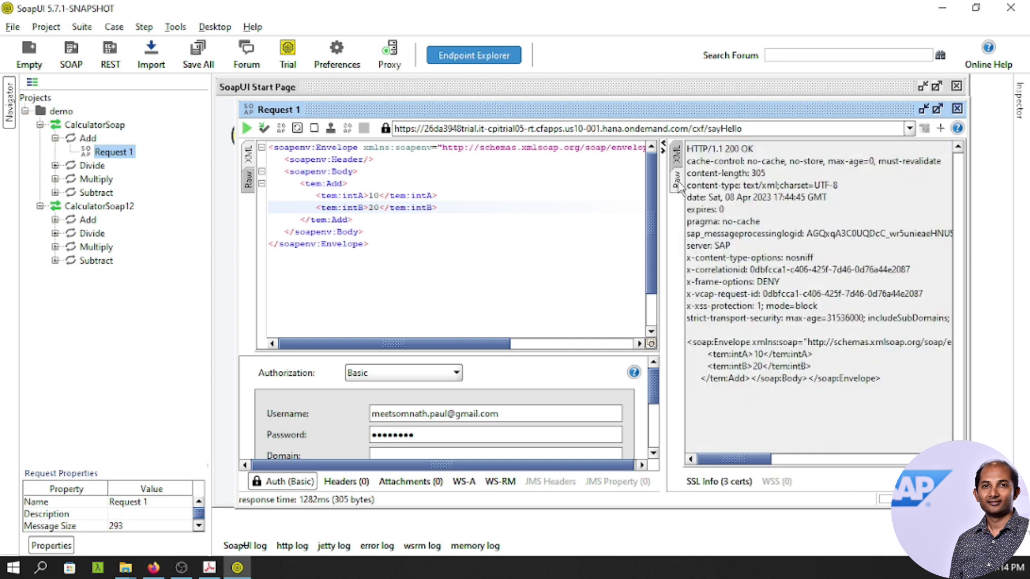
{"action": "left_click", "coordinate": [247, 128]}
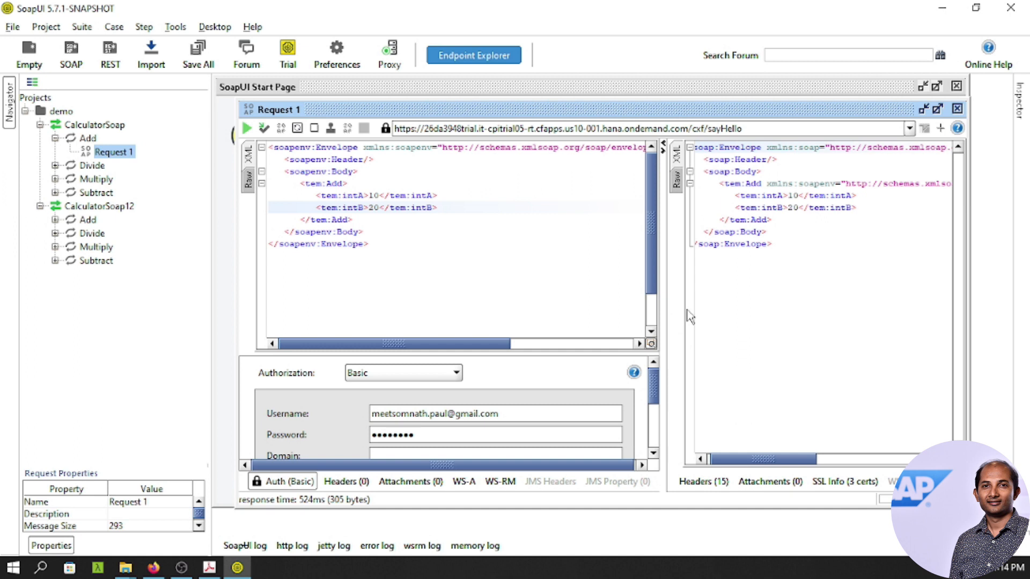
{"action": "left_click_drag", "start_coordinate": [664, 294], "coordinate": [536, 294]}
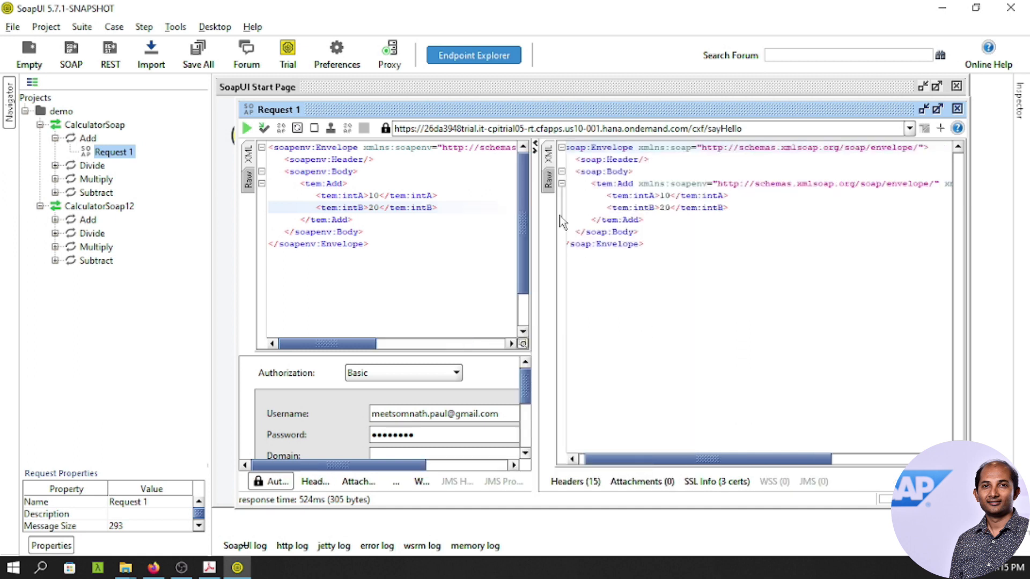
{"action": "left_click", "coordinate": [547, 181]}
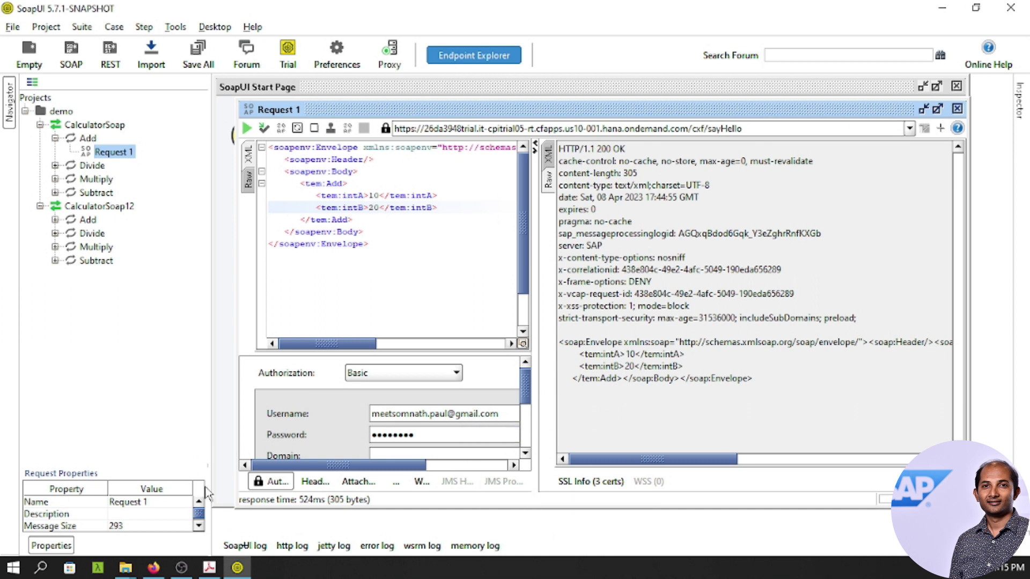
Go back to the LinkedIn article on the XML fix in Firefox.
{"action": "left_click", "coordinate": [154, 569]}
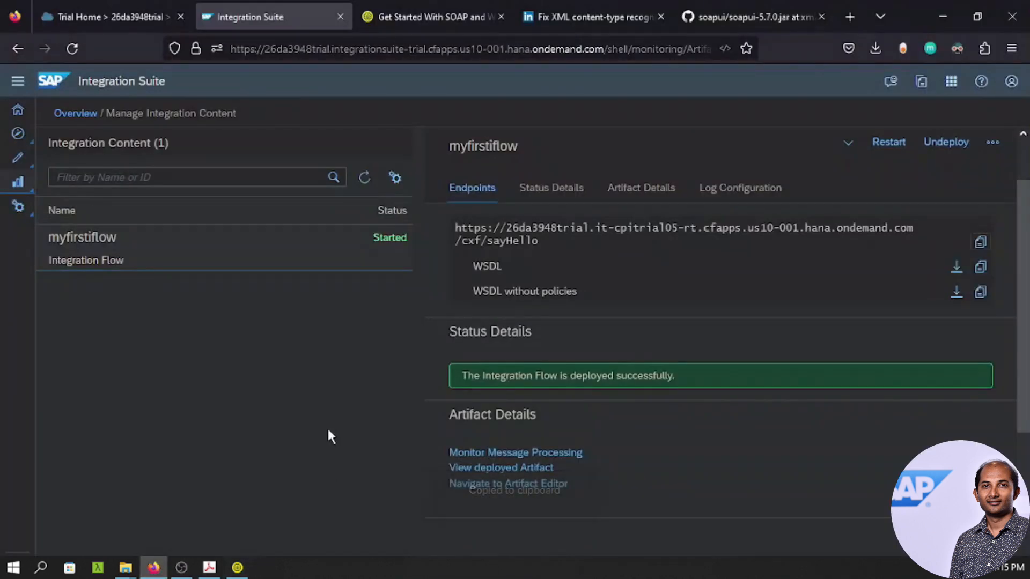
{"action": "left_click", "coordinate": [550, 19]}
{"action": "scroll", "coordinate": [290, 280], "scroll_direction": "up", "scroll_amount": 2}
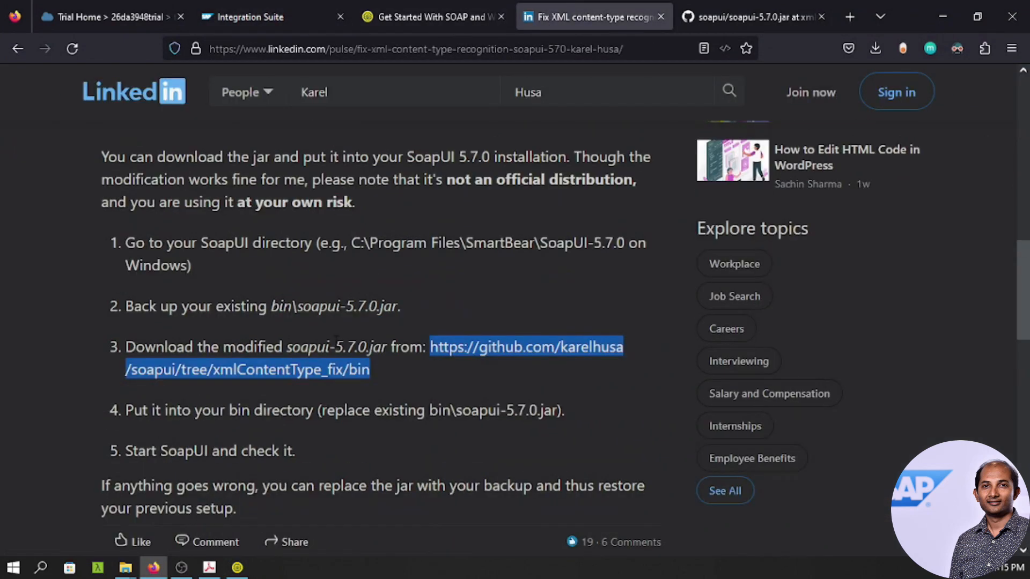